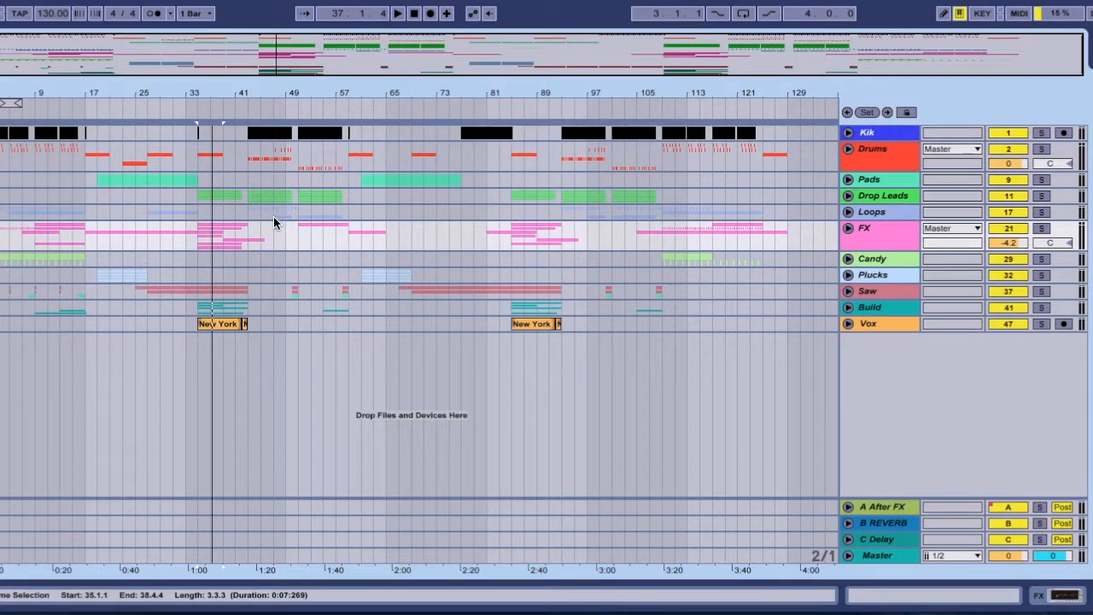
Play a short passage of the full arrangement from bar 77, where the kicks re-enter after the pads
mouse_move(241, 89)
left_mouse_down()
mouse_move(242, 136)
mouse_move(241, 93)
mouse_move(261, 82)
left_mouse_up()
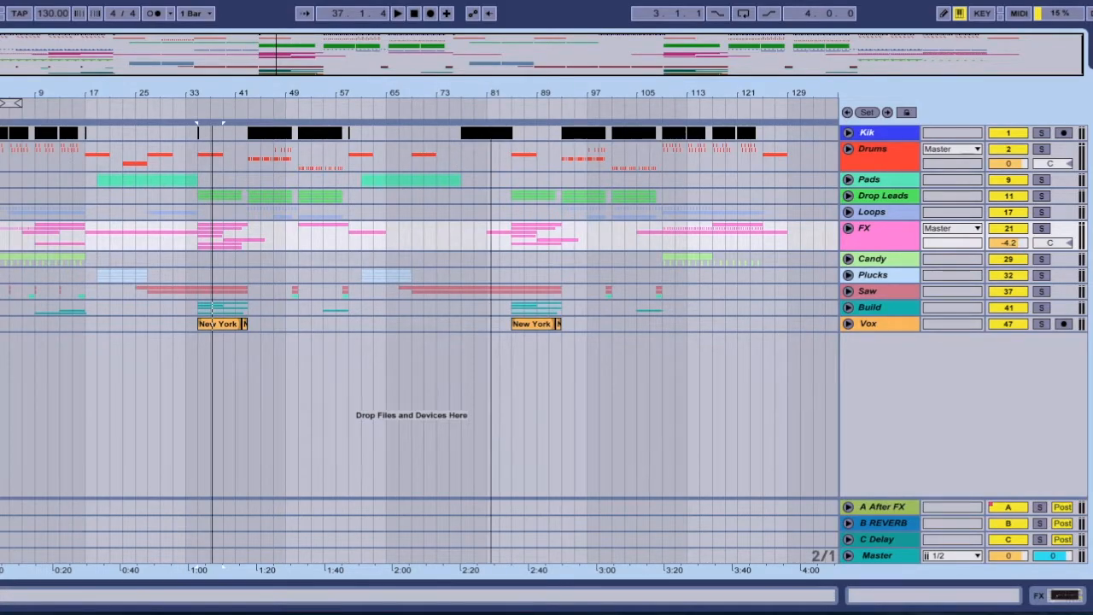
left_click_drag(492, 90, 491, 95)
left_click(457, 154)
key("space")
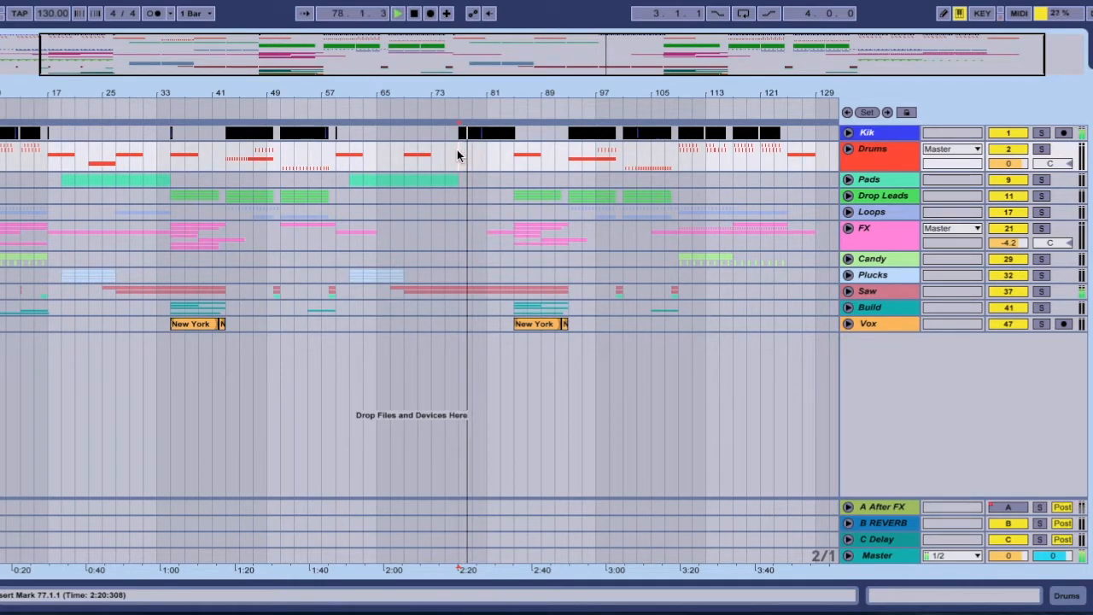
key("space")
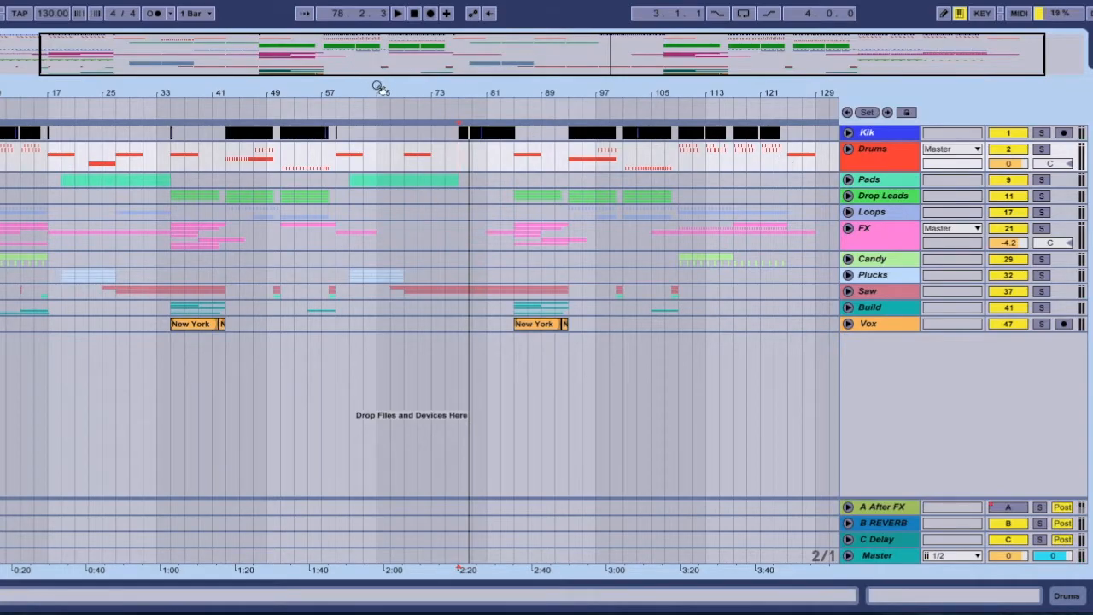
left_click_drag(378, 88, 378, 53)
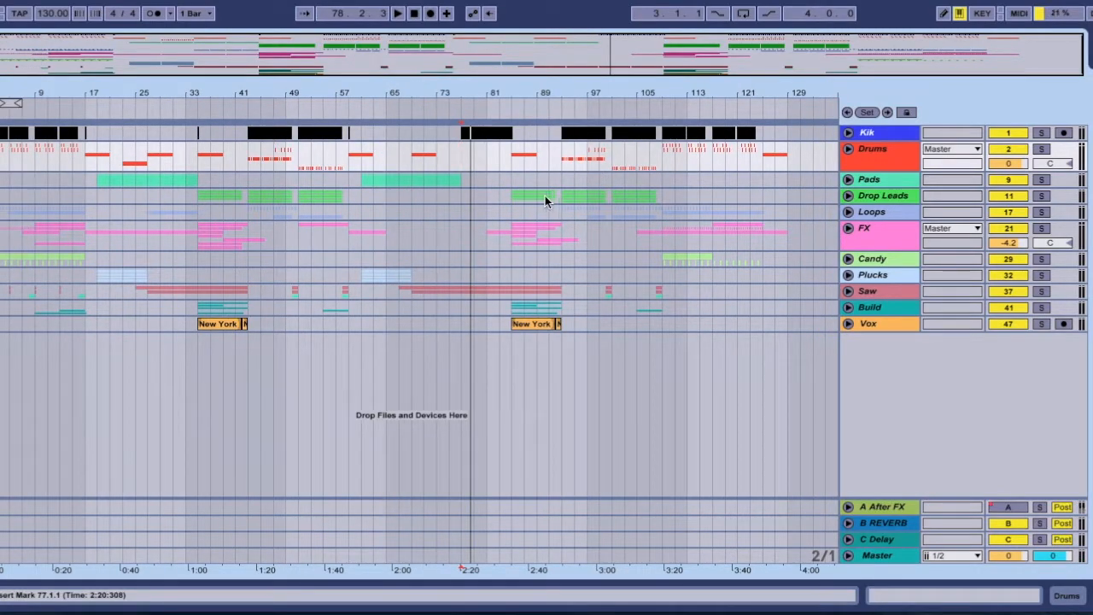
Unfold and solo the Kik track, and display the Fades of its clips around bar 43
left_click(848, 132)
left_click(848, 206)
left_click(847, 207)
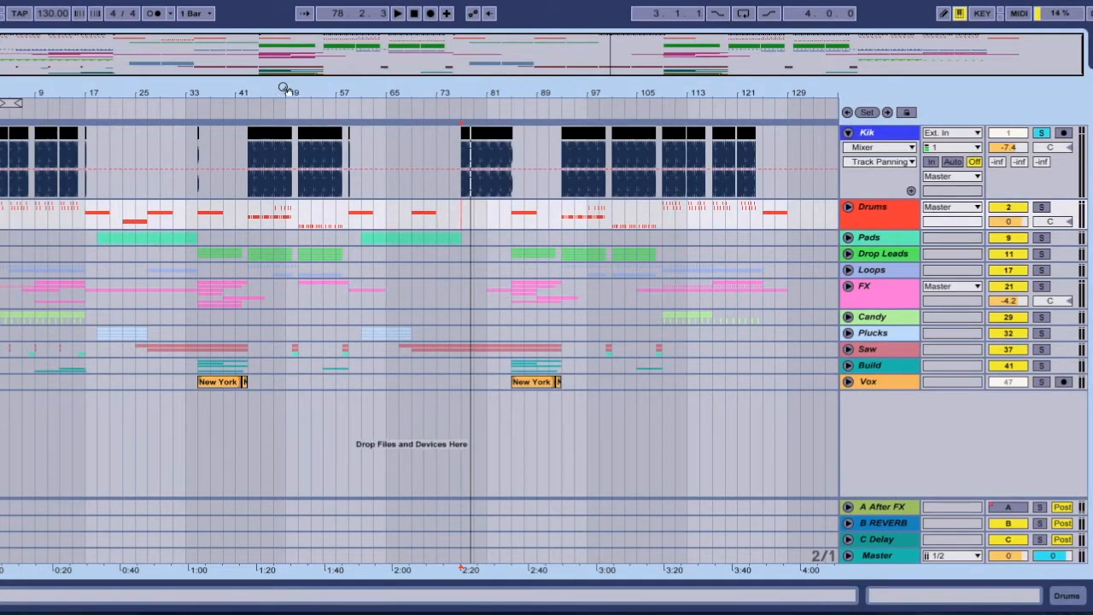
left_click_drag(258, 85, 257, 171)
scroll(320, 177, "left", 5)
left_click(905, 148)
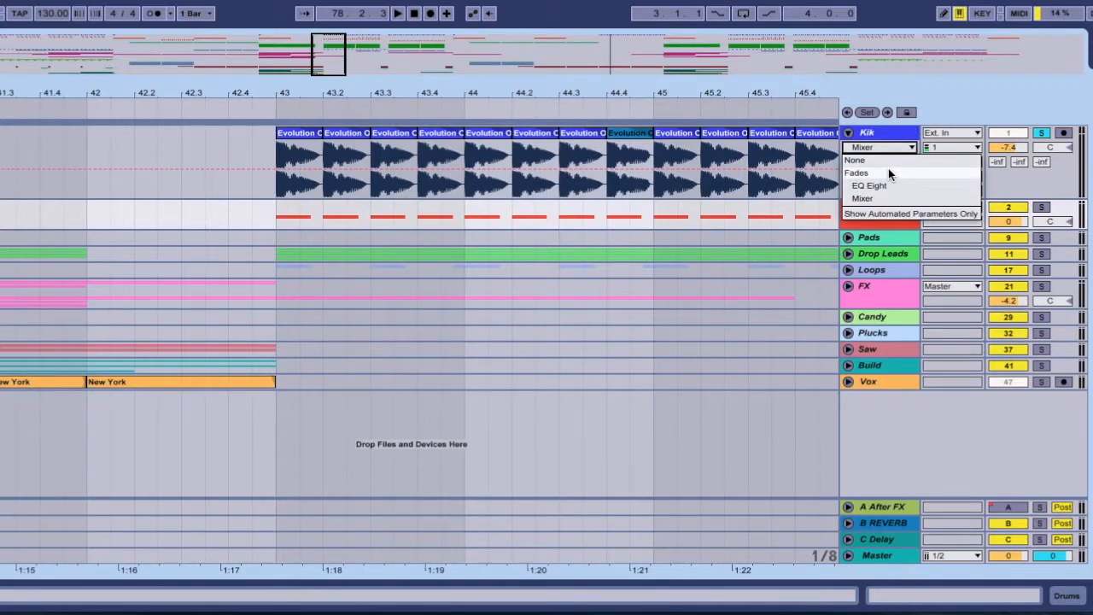
left_click(920, 173)
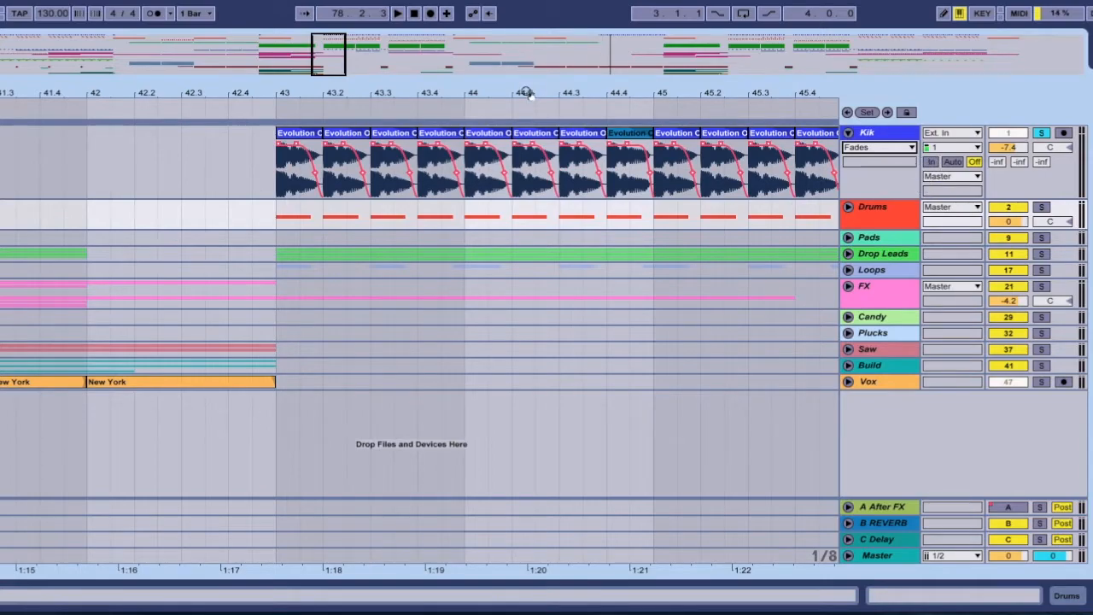
Listen to the soloed kick clips from bar 43, and unsolo the Kik track
left_click_drag(528, 92, 527, 78)
scroll(524, 150, "left", 5)
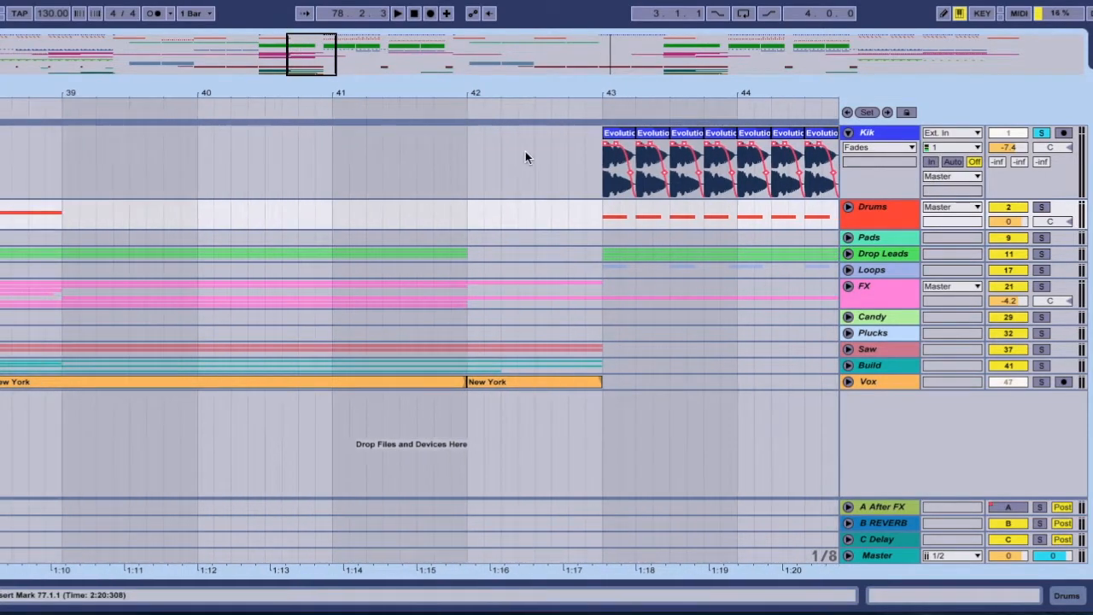
scroll(523, 152, "right", 4)
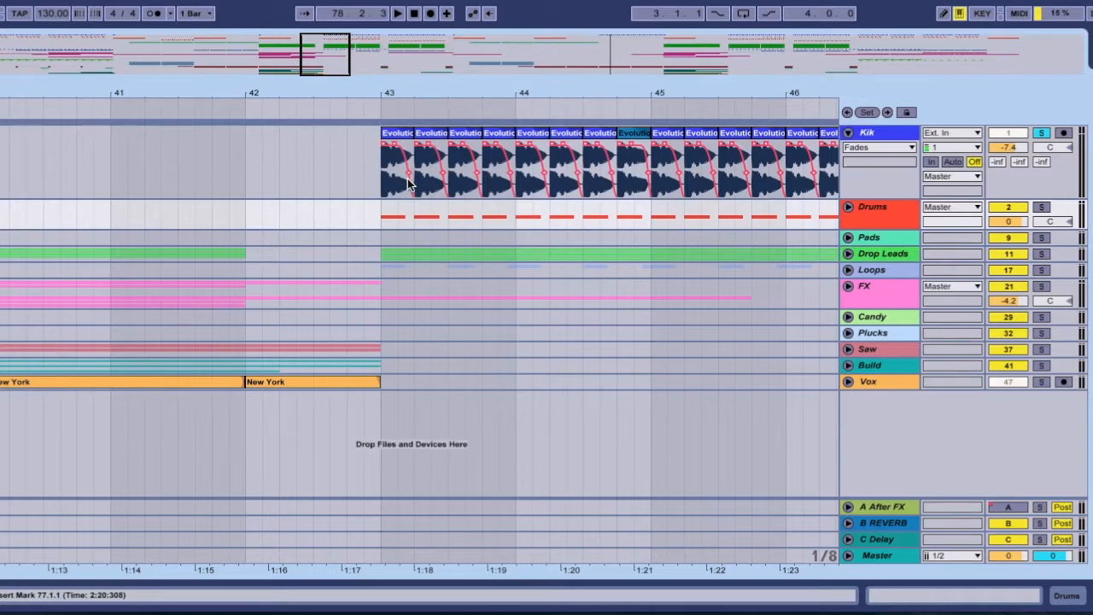
scroll(407, 178, "right", 1)
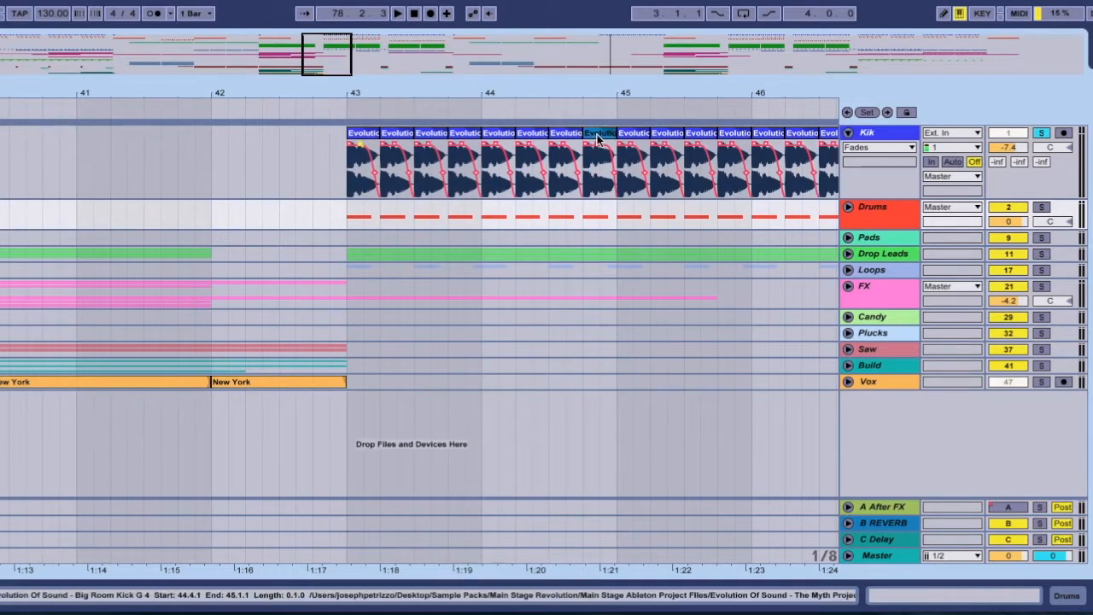
scroll(346, 145, "right", 1)
left_click(345, 136)
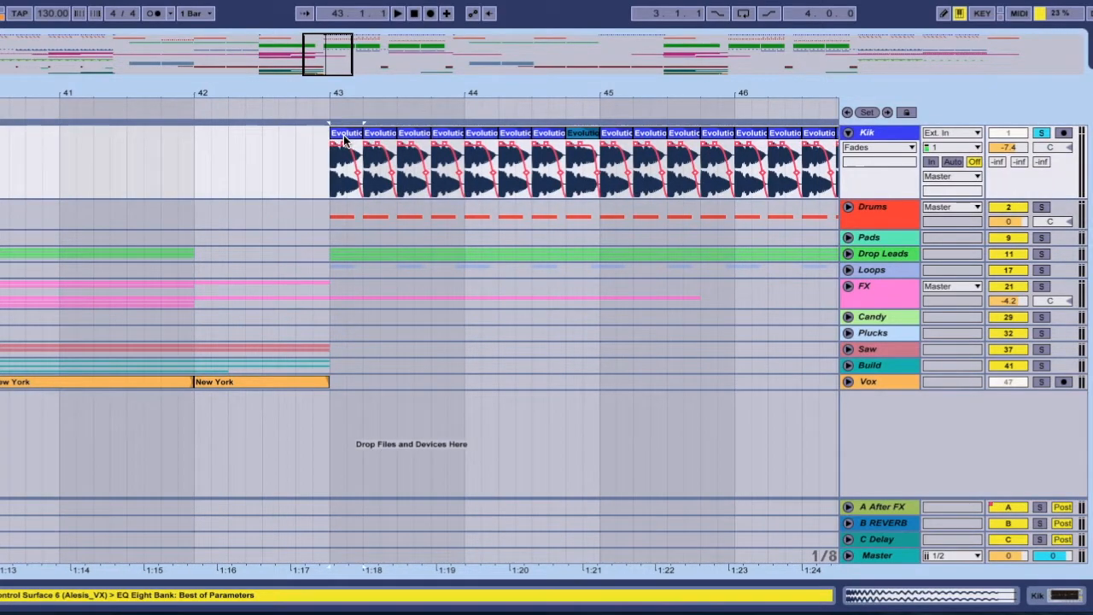
key("space")
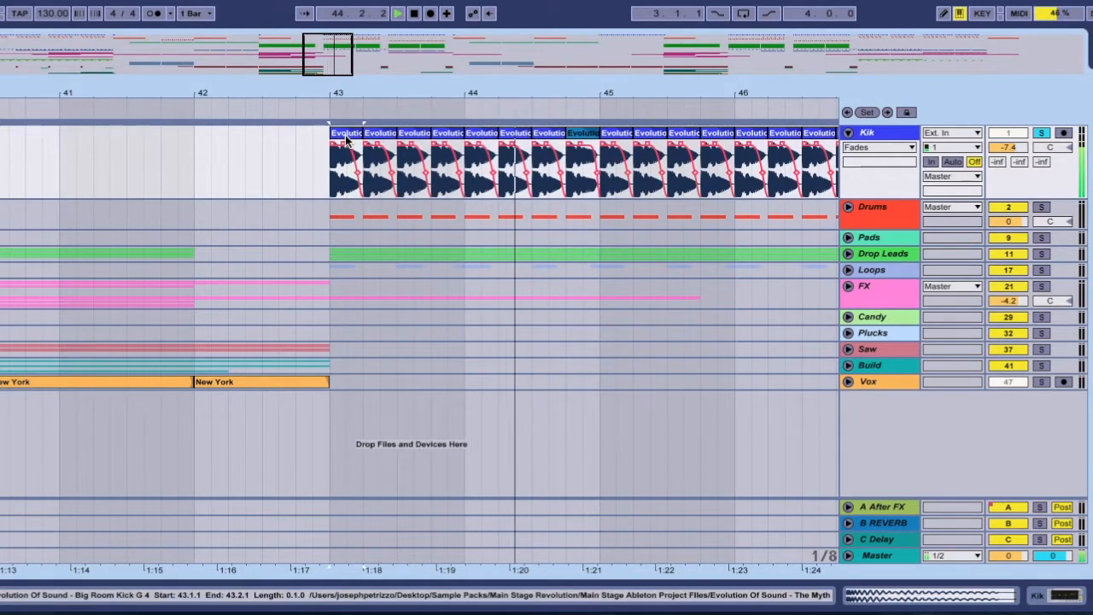
key("space")
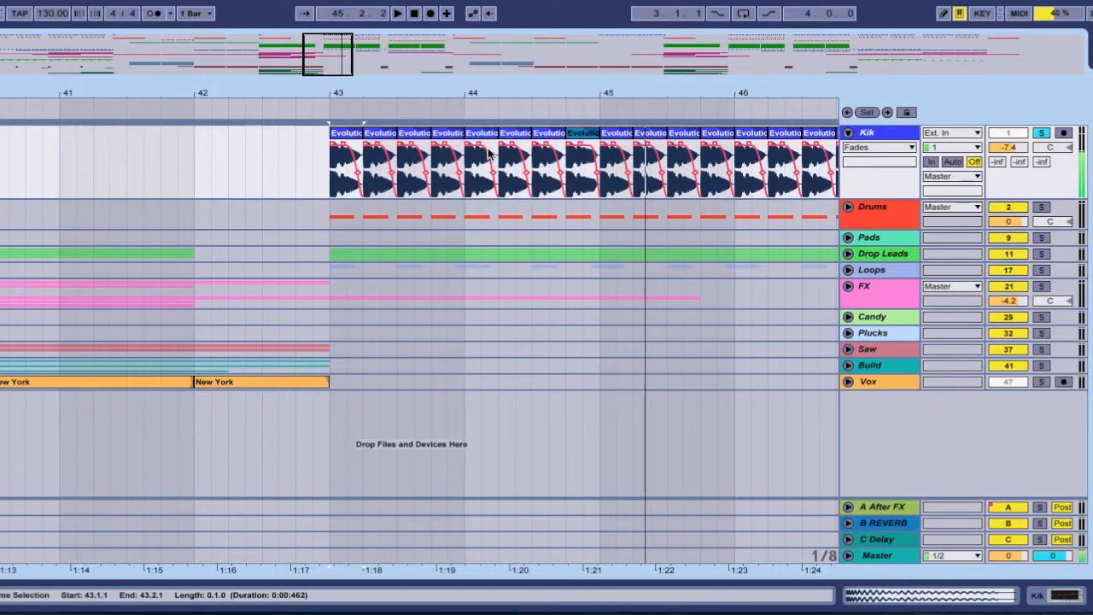
left_click(1040, 133)
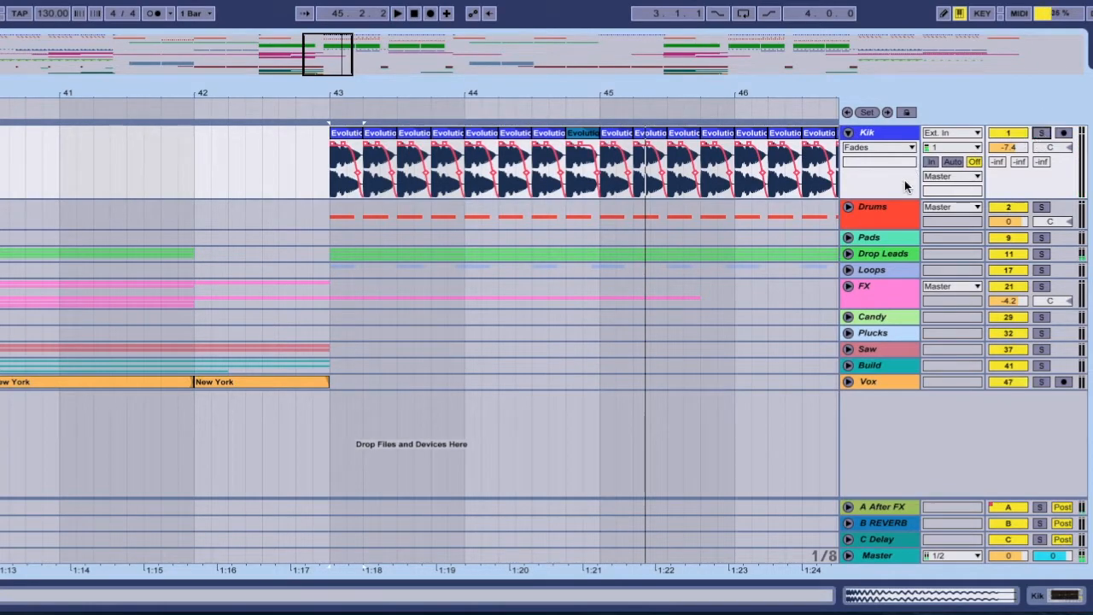
Unfold and solo the Drums group to examine its individual tracks across both drop sections
left_click(848, 207)
left_click_drag(616, 99, 616, 43)
scroll(661, 278, "right", 3)
left_click(1041, 207)
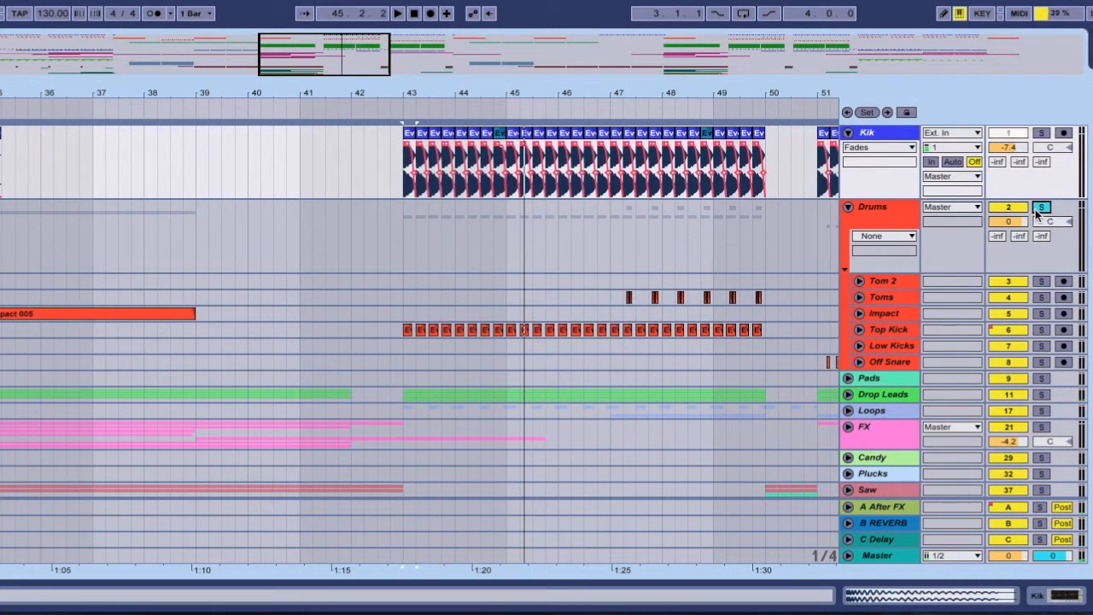
scroll(857, 271, "down", 1)
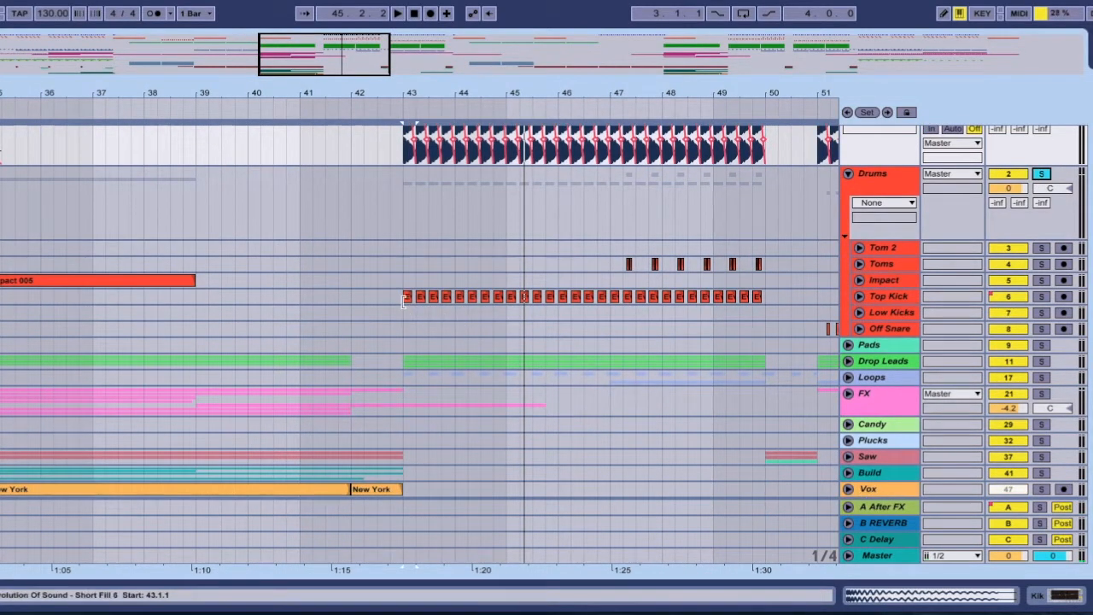
left_click_drag(688, 96, 686, 58)
scroll(666, 303, "right", 5)
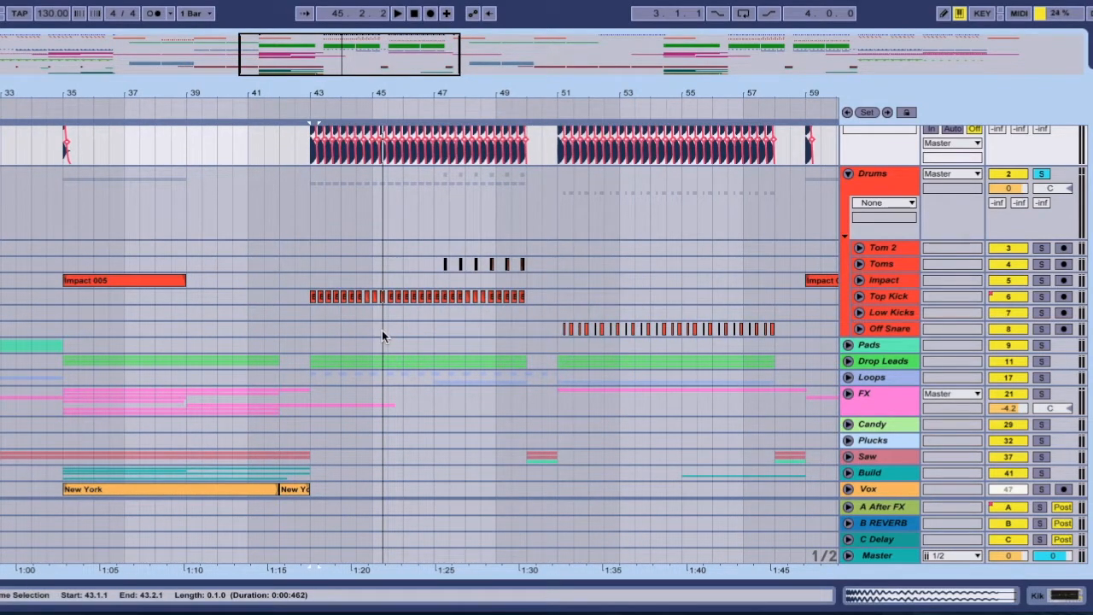
Solo the Top Kick track and play it from bar 43
left_click(308, 297)
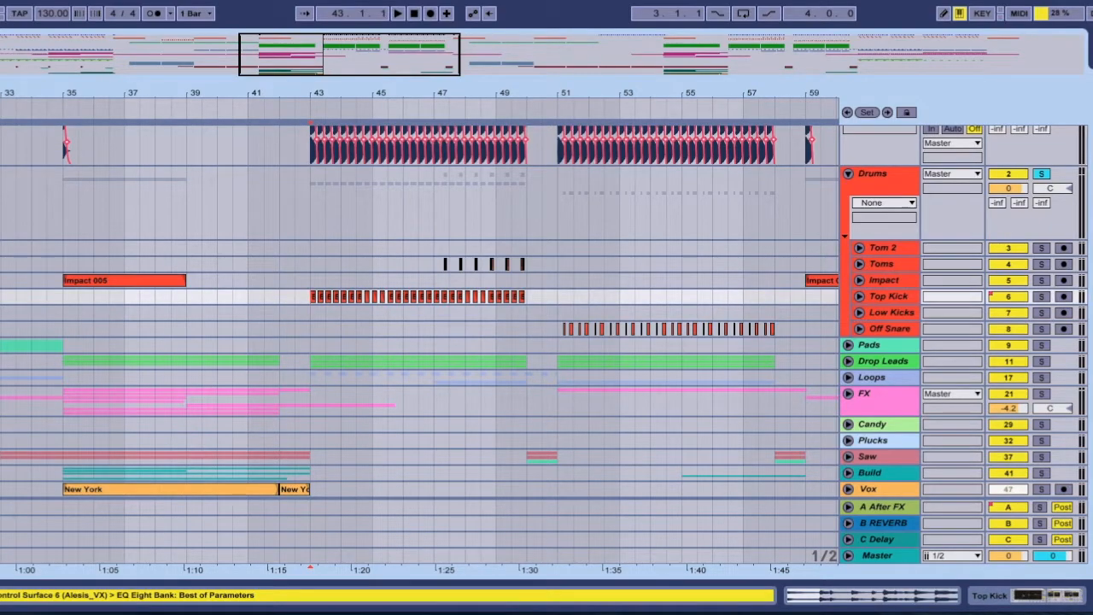
left_click(1040, 297)
key("space")
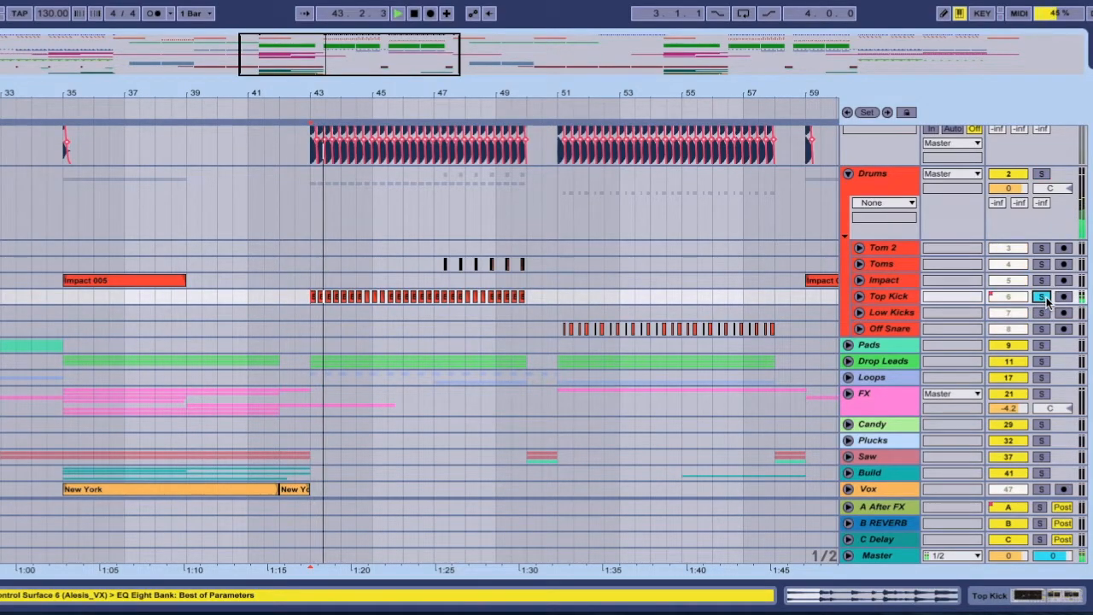
Solo the Off Snare track and listen to its pattern from bar 51
left_click(1040, 328)
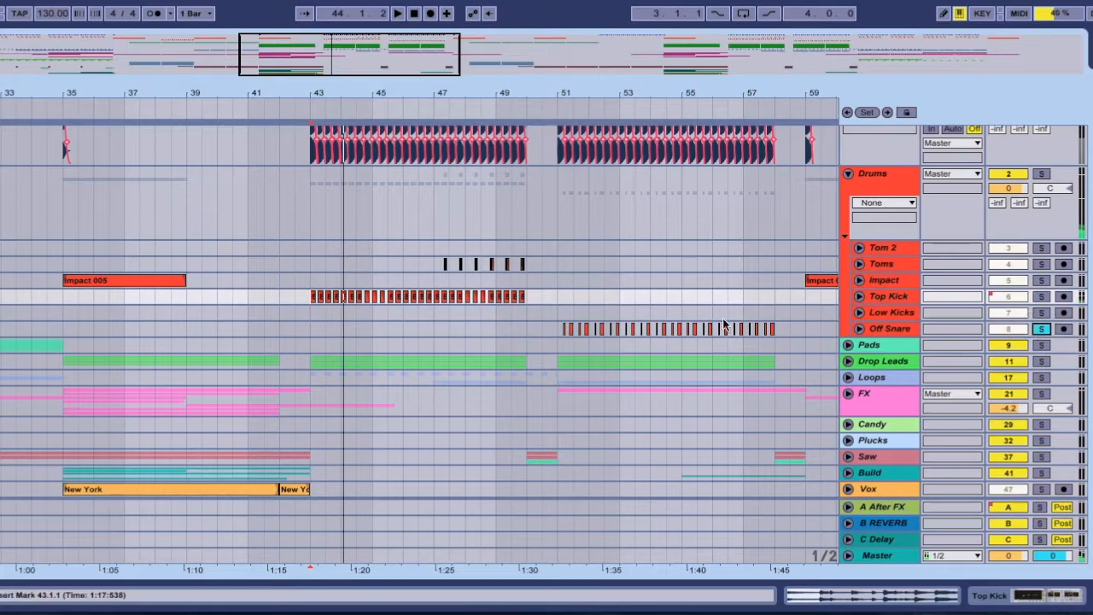
scroll(565, 331, "right", 1)
mouse_move(556, 98)
left_mouse_down()
mouse_move(555, 166)
mouse_move(552, 112)
left_mouse_up()
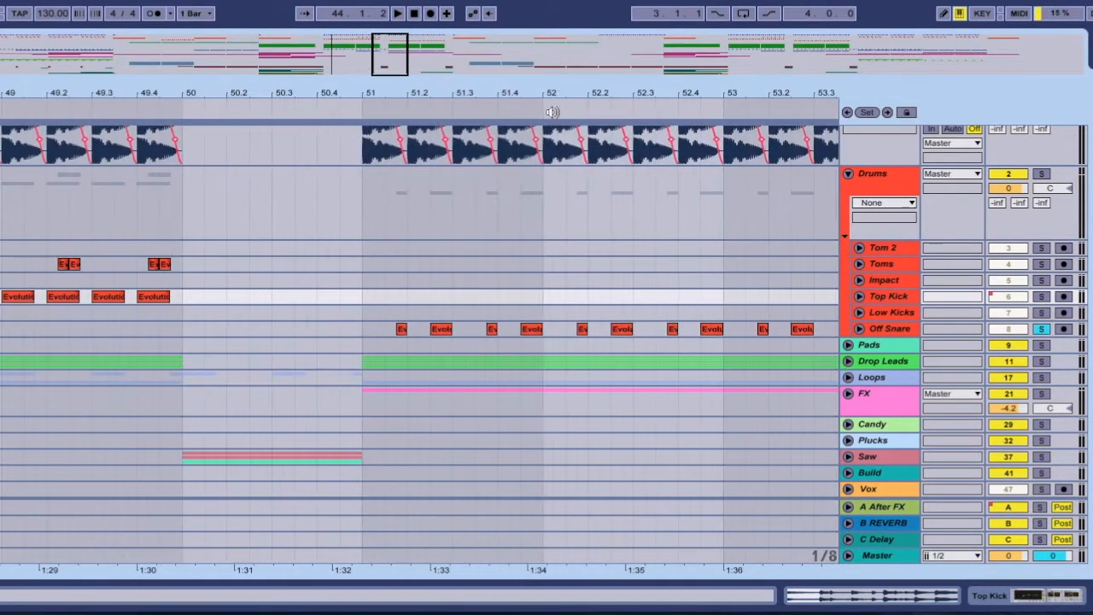
left_click(362, 333)
key("space")
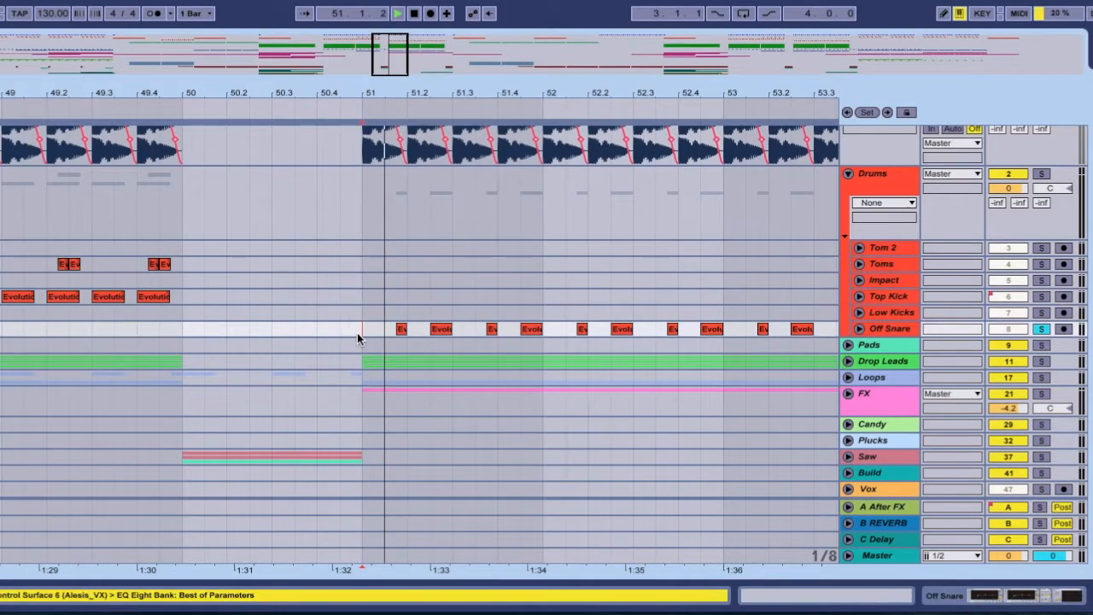
left_click_drag(399, 94, 400, 26)
key("space")
Solo the Toms track, listen to its fills from 47.2.2, and unsolo it
left_click(325, 262)
left_click(1039, 264)
left_click_drag(332, 92, 334, 119)
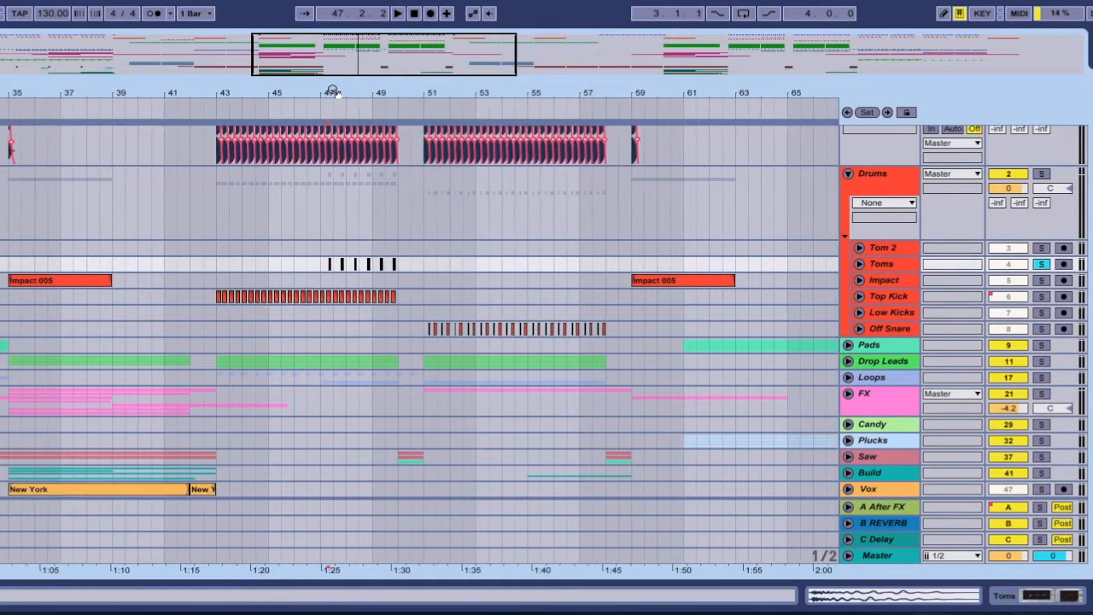
key("space")
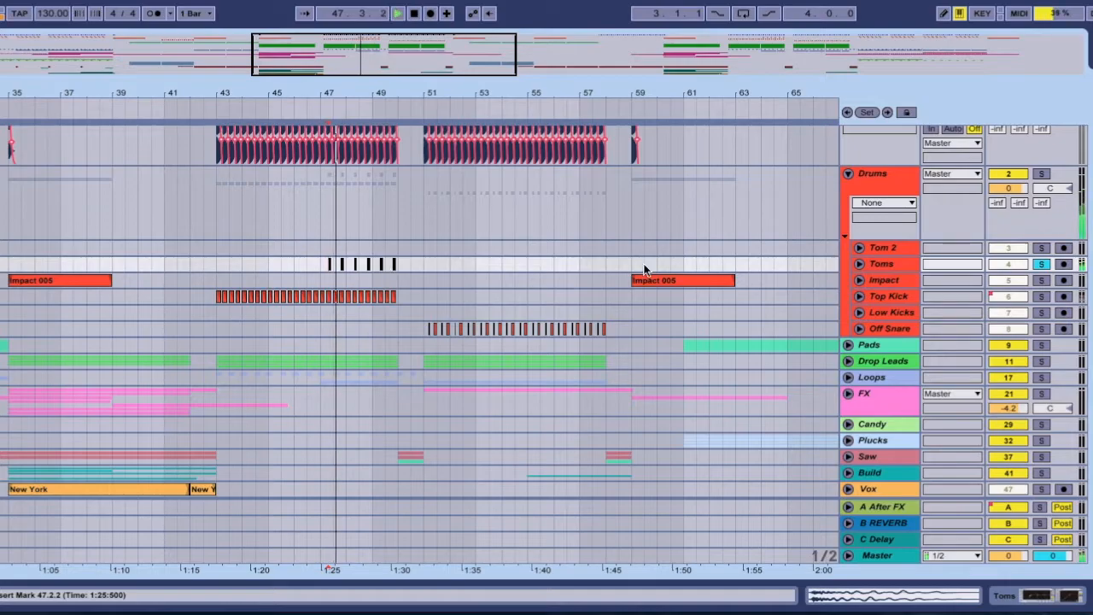
key("space")
left_click(1043, 264)
Play the intro from bar 1 to hear the Tom 2 and Toms pattern, with the Drums group soloed
scroll(388, 267, "left", 10)
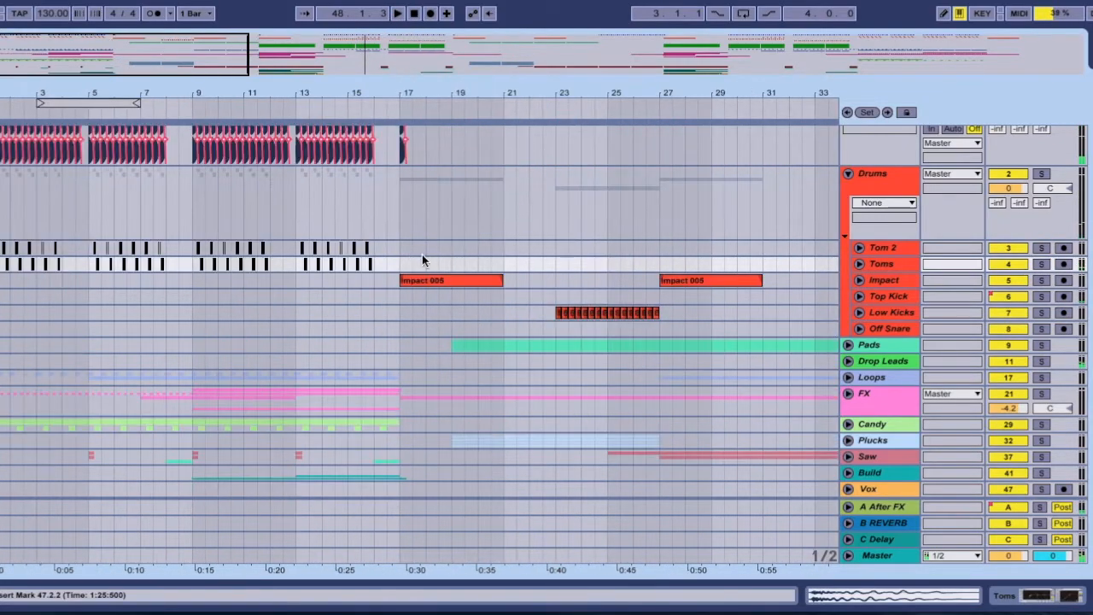
left_click_drag(9, 88, 2, 247)
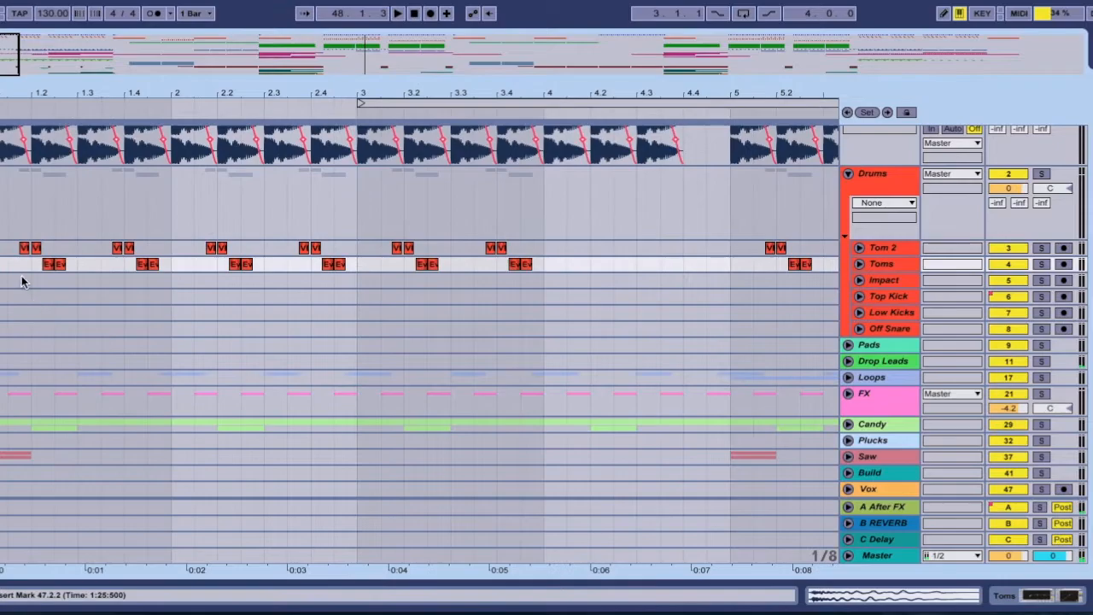
left_click(15, 251)
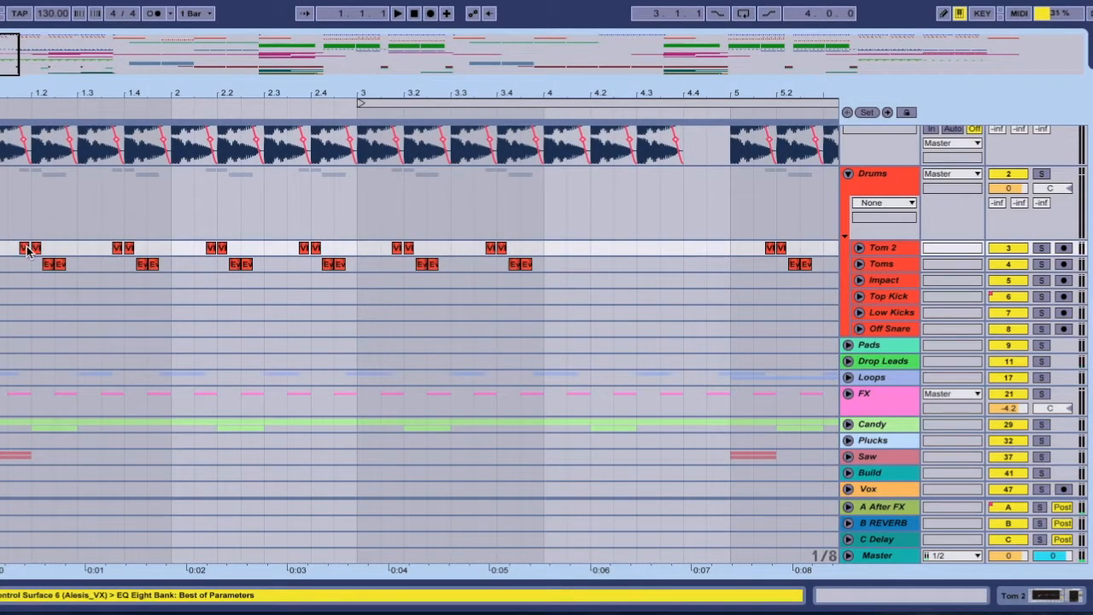
key("space")
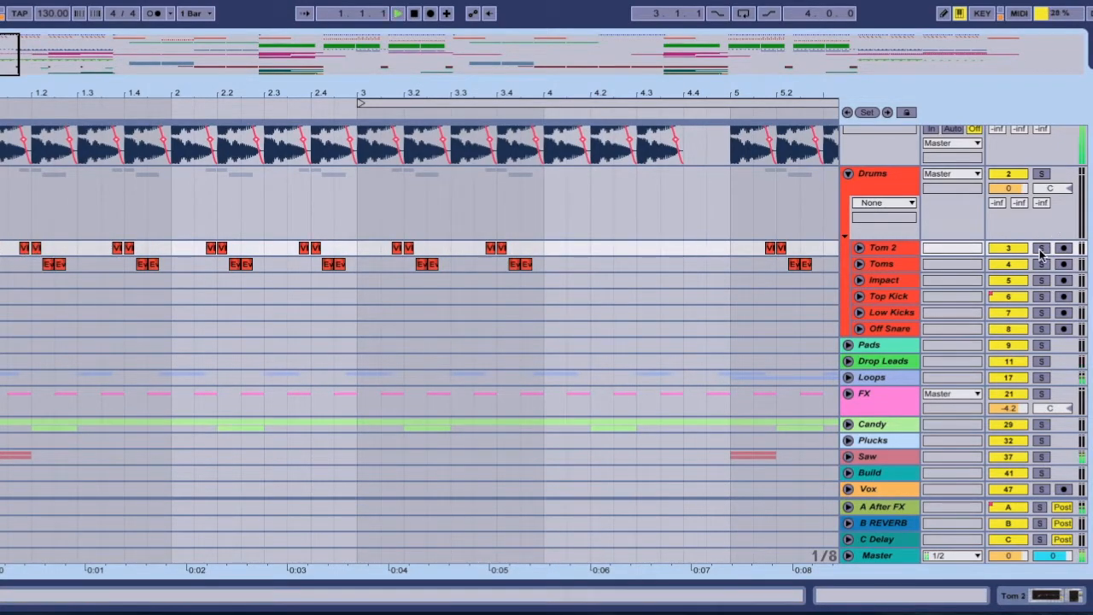
left_click(1041, 175)
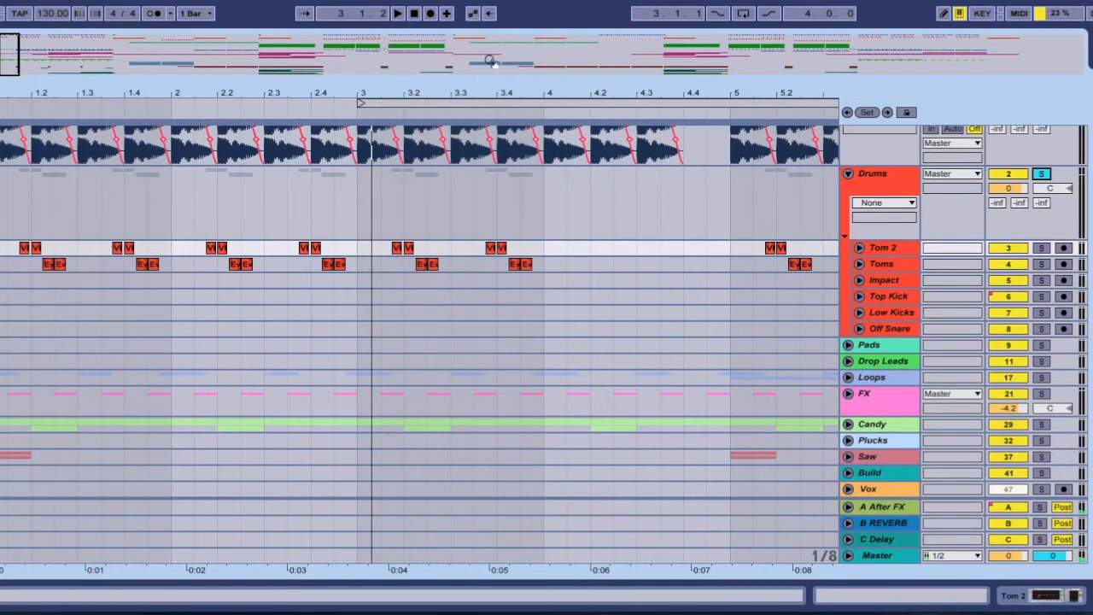
Select the Impact 005 clip at bar 17 and fold the Drums group
left_click_drag(449, 88, 449, 25)
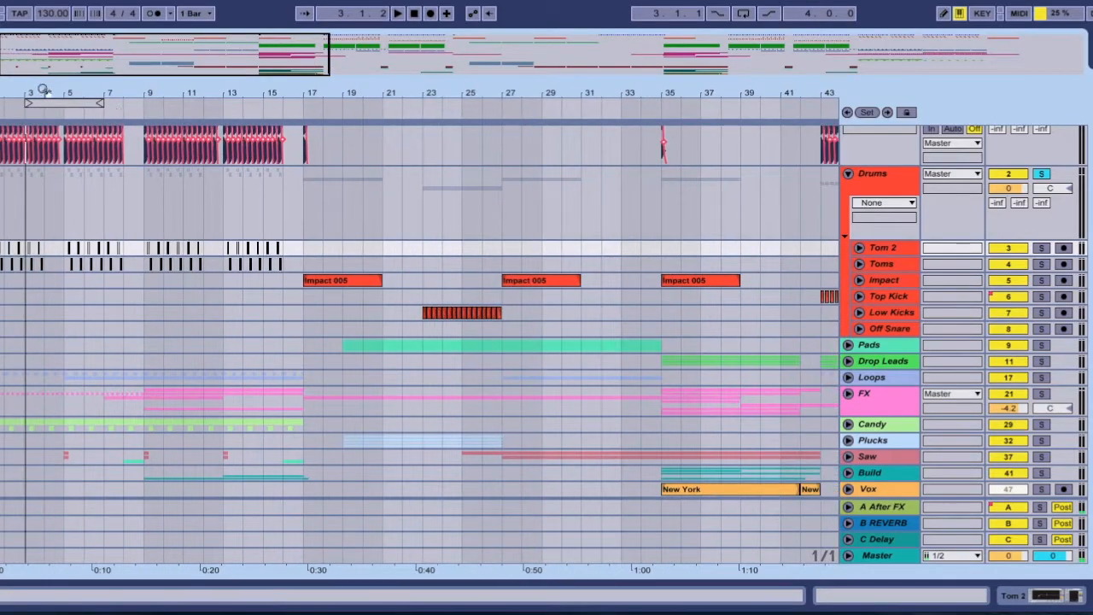
left_click(344, 283)
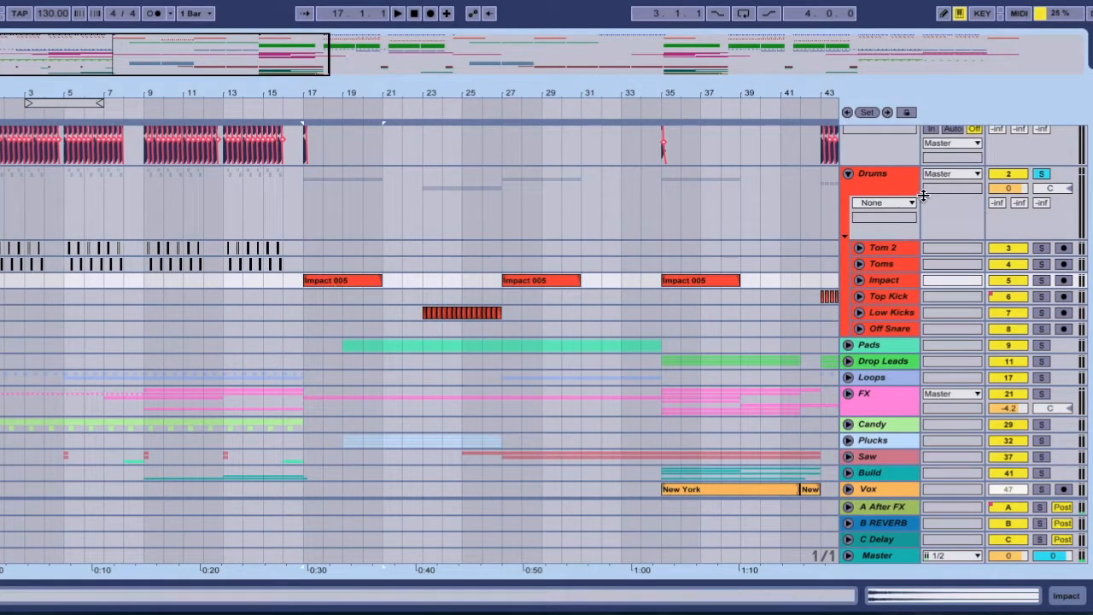
left_click(848, 174)
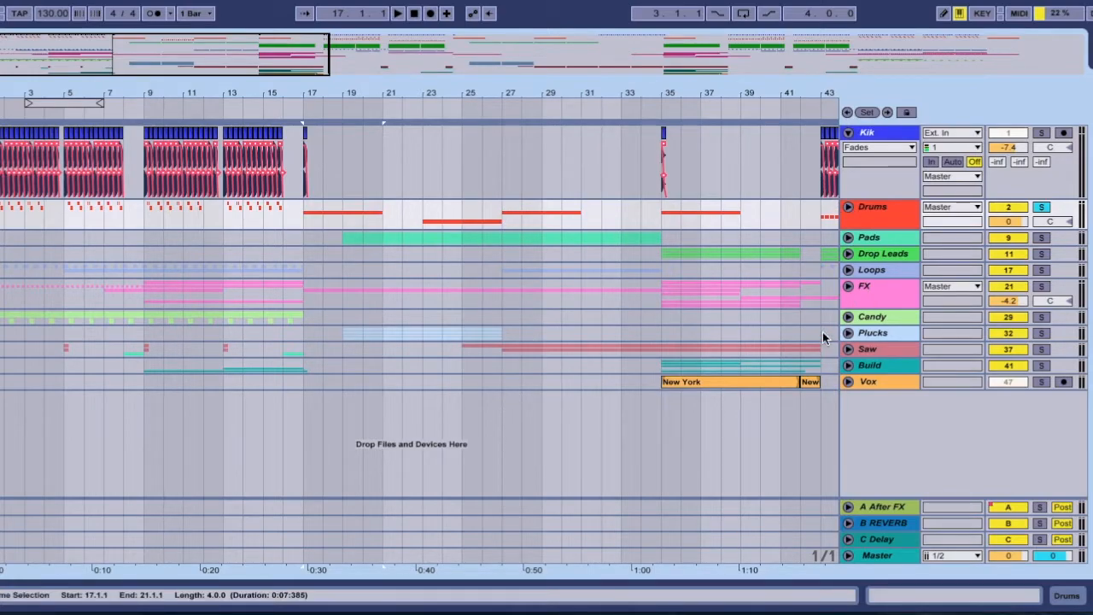
Unfold and solo the Drop Leads group, focusing on its clips between bars 85 and 108
left_click_drag(773, 91, 772, 34)
left_click_drag(233, 91, 233, 95)
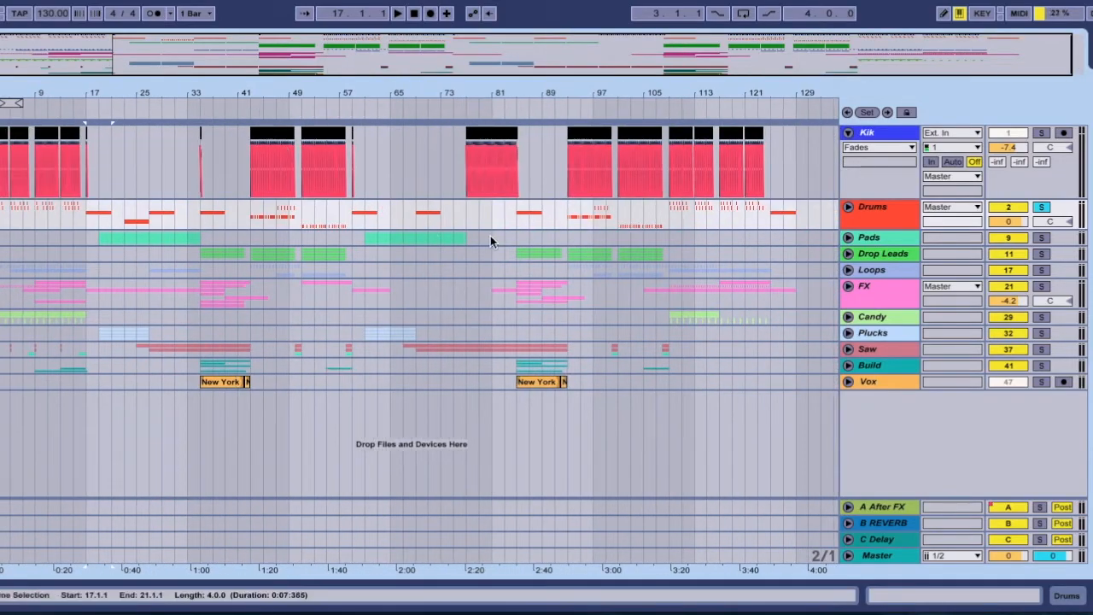
left_click(848, 253)
left_click(1041, 255)
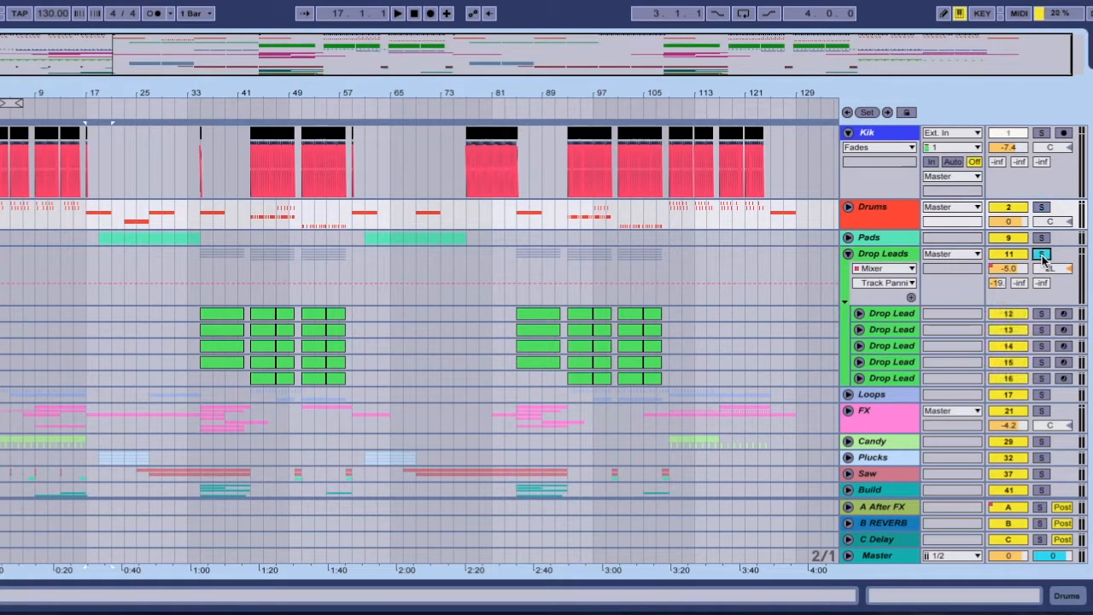
scroll(668, 286, "right", 1)
left_click_drag(601, 89, 601, 106)
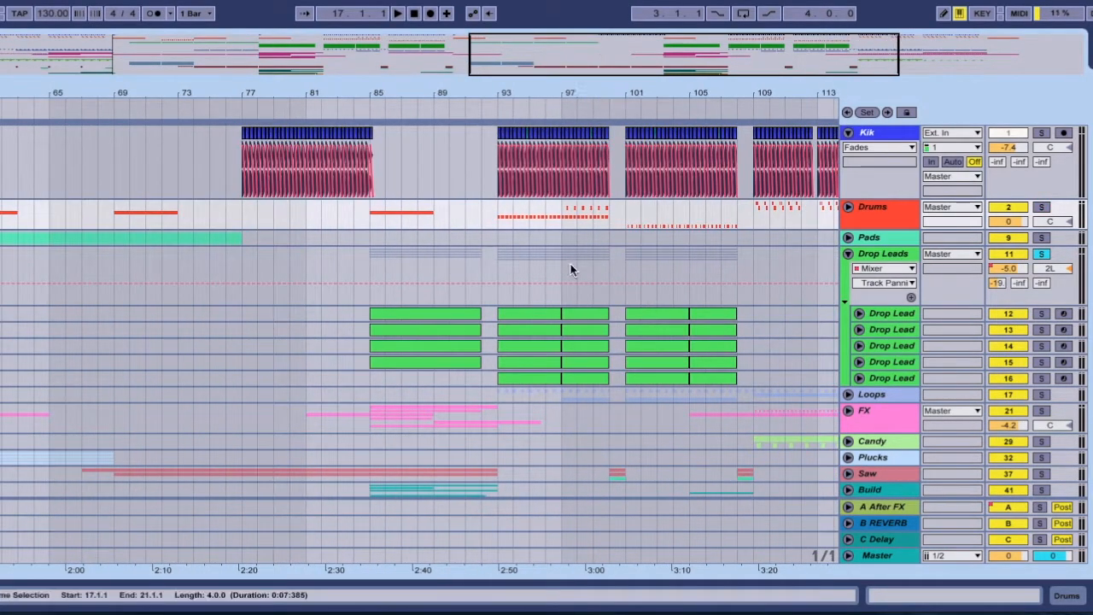
Place the insert marker at bar 93 on the Drop Leads group track
scroll(571, 266, "right", 3)
left_click_drag(483, 96, 484, 68)
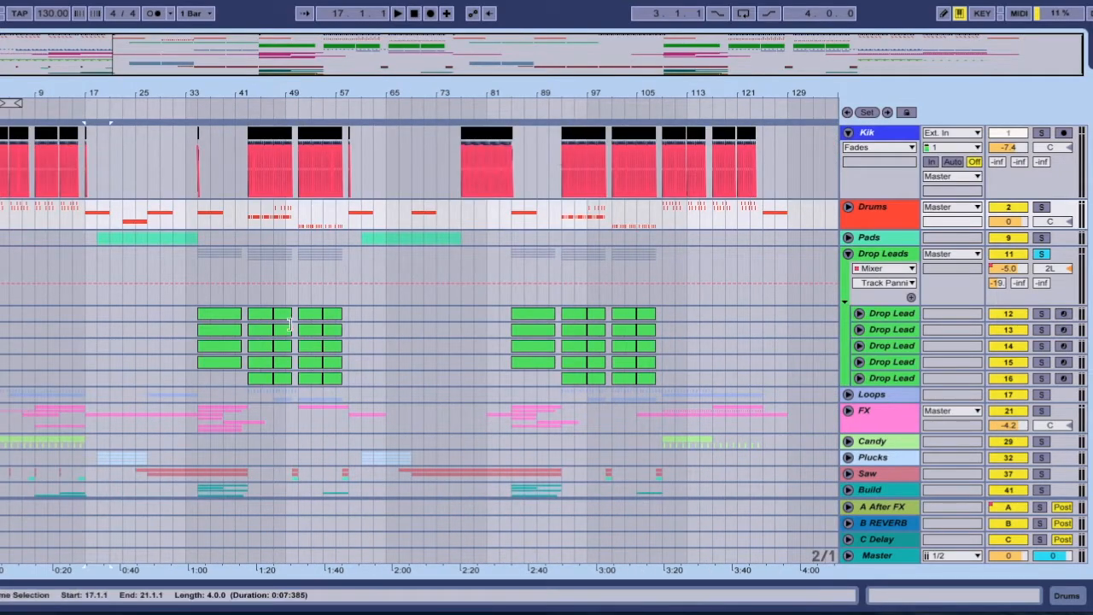
left_click_drag(601, 94, 601, 111)
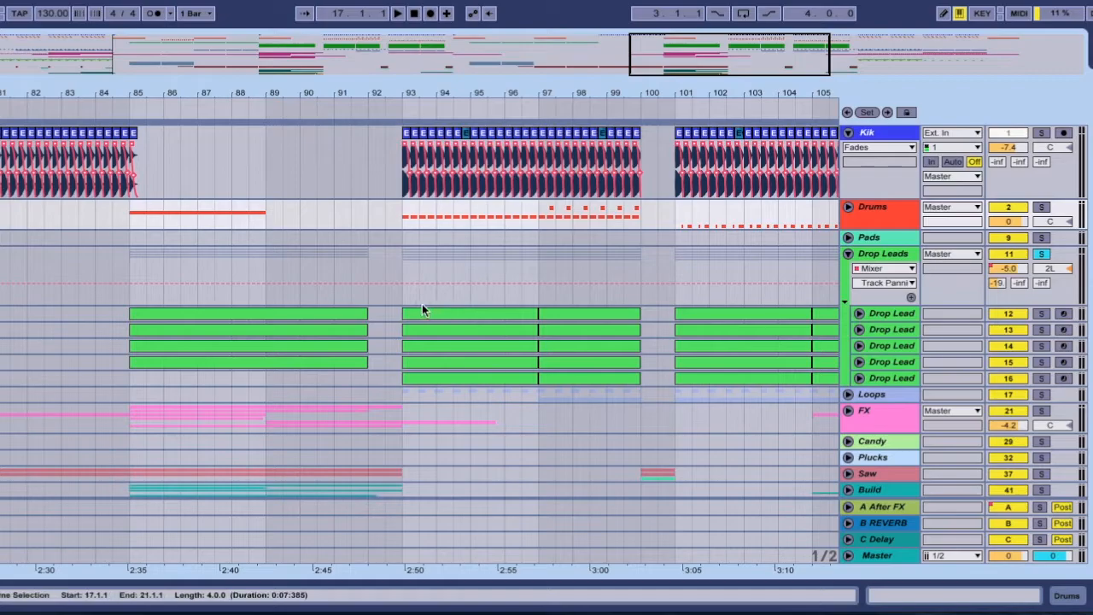
left_click(400, 296)
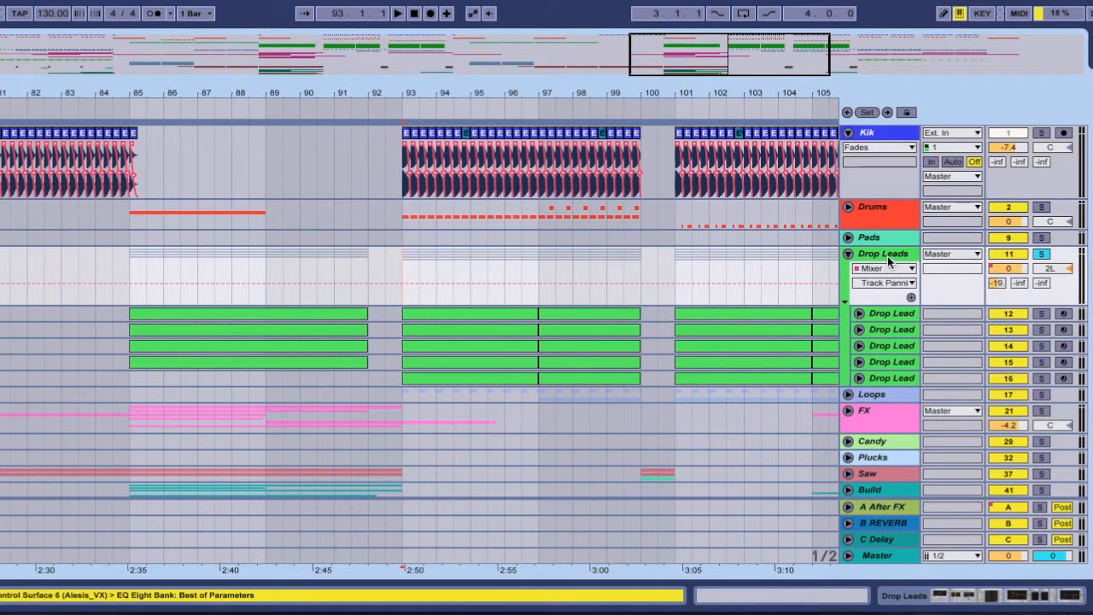
Examine the Drop Leads group's effects chain, from Zen Shaper, Reverb and OTT through to the Limiter and final EQ Eight
double_click(886, 256)
scroll(230, 497, "left", 15)
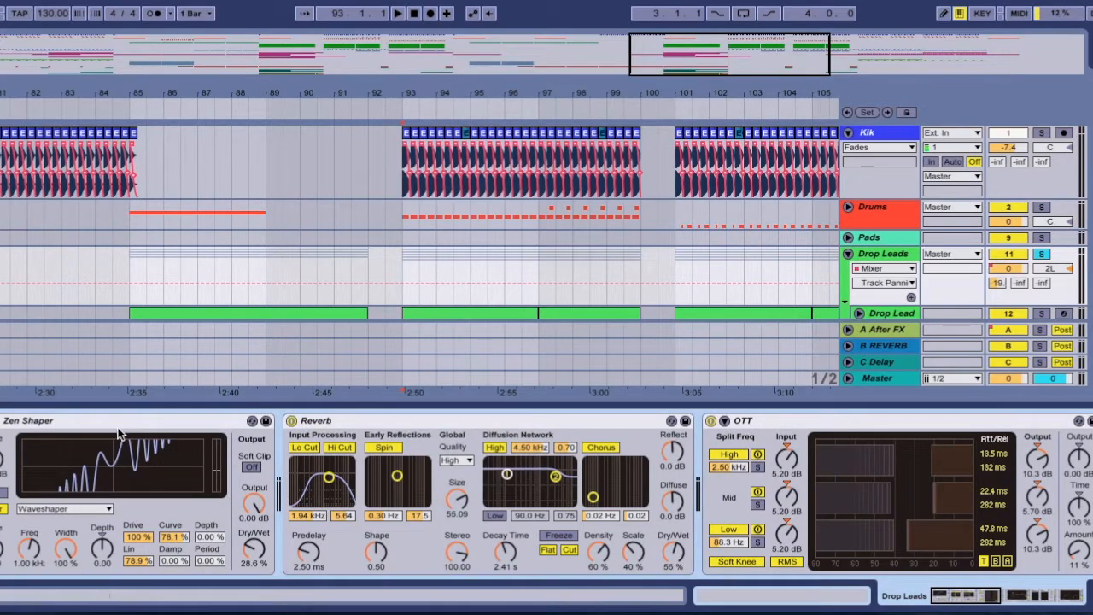
scroll(175, 437, "right", 3)
scroll(180, 435, "right", 6)
scroll(180, 428, "right", 6)
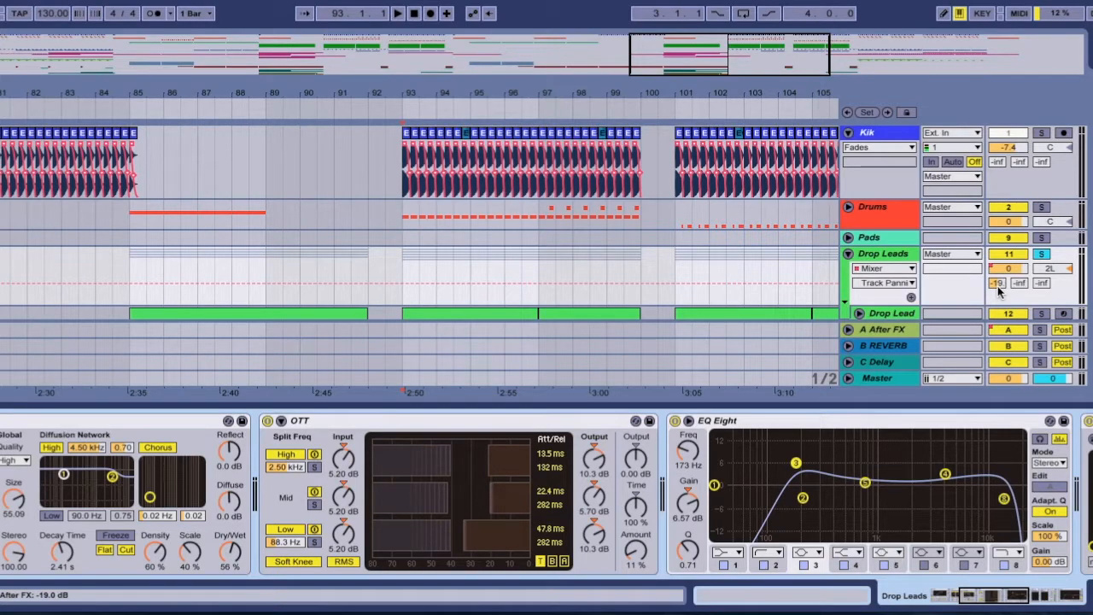
scroll(161, 448, "left", 3)
scroll(419, 436, "right", 6)
scroll(418, 437, "right", 6)
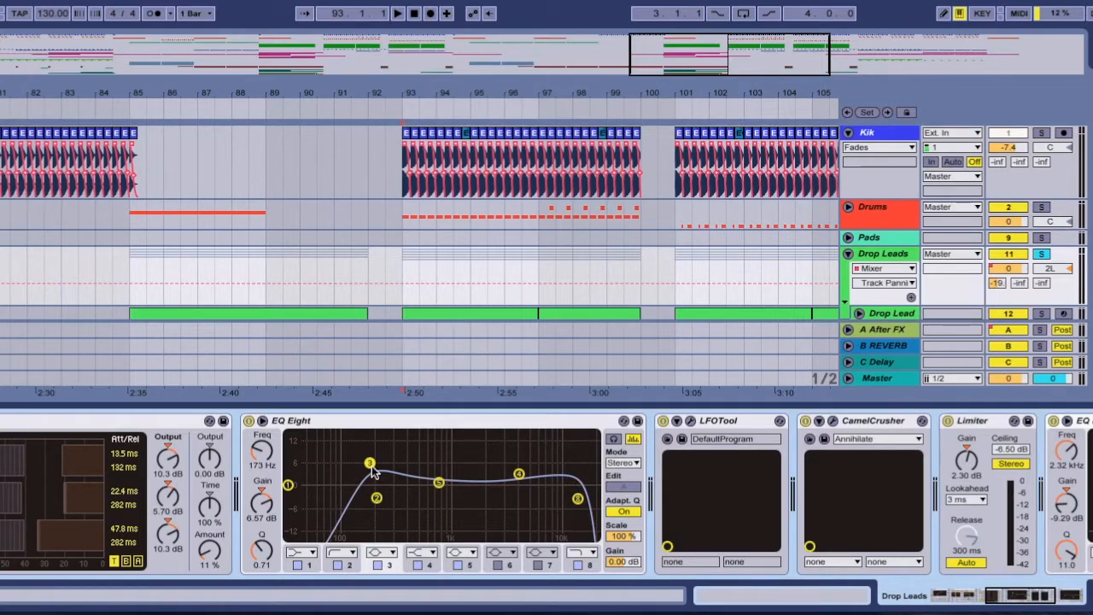
scroll(561, 483, "right", 4)
scroll(483, 453, "left", 4)
scroll(482, 452, "right", 4)
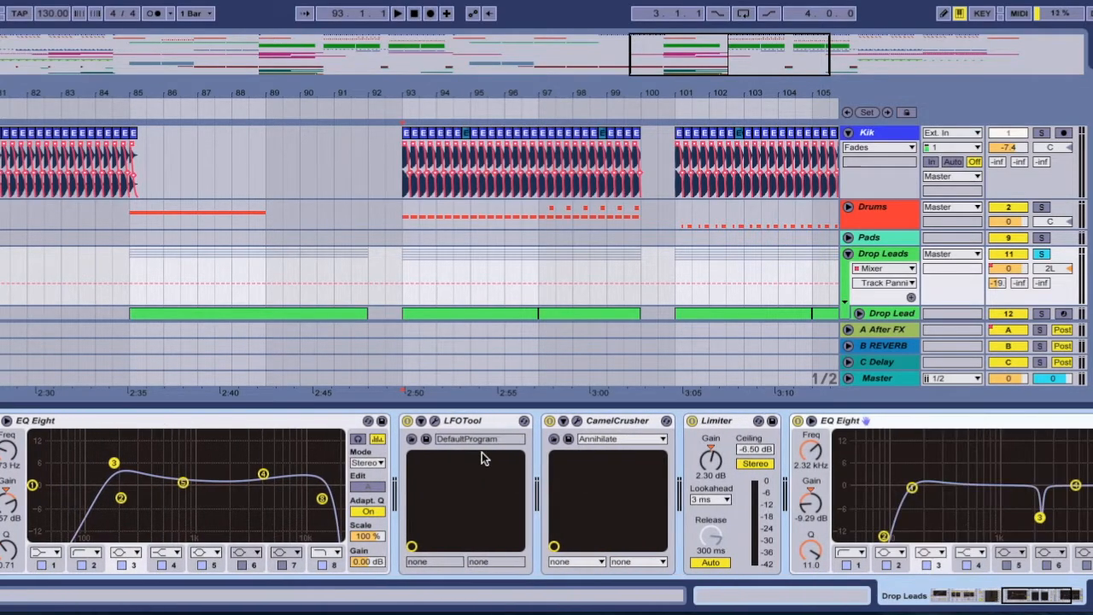
scroll(582, 428, "right", 4)
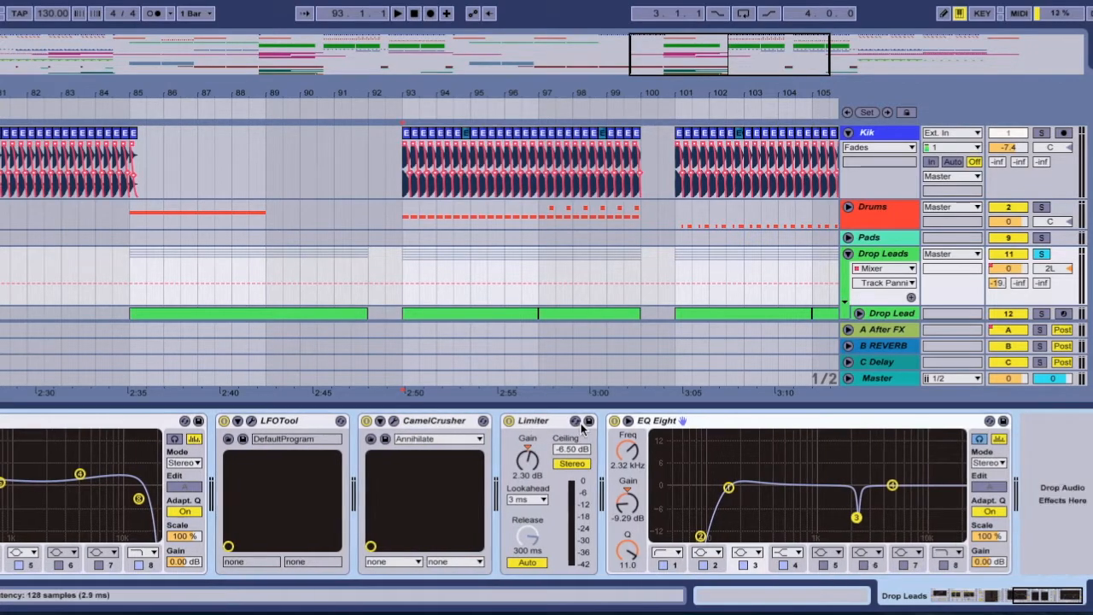
Inspect the CamelCrusher's Annihilate patch settings in its plug-in window, then close the window and hide the device chain
left_click(395, 421)
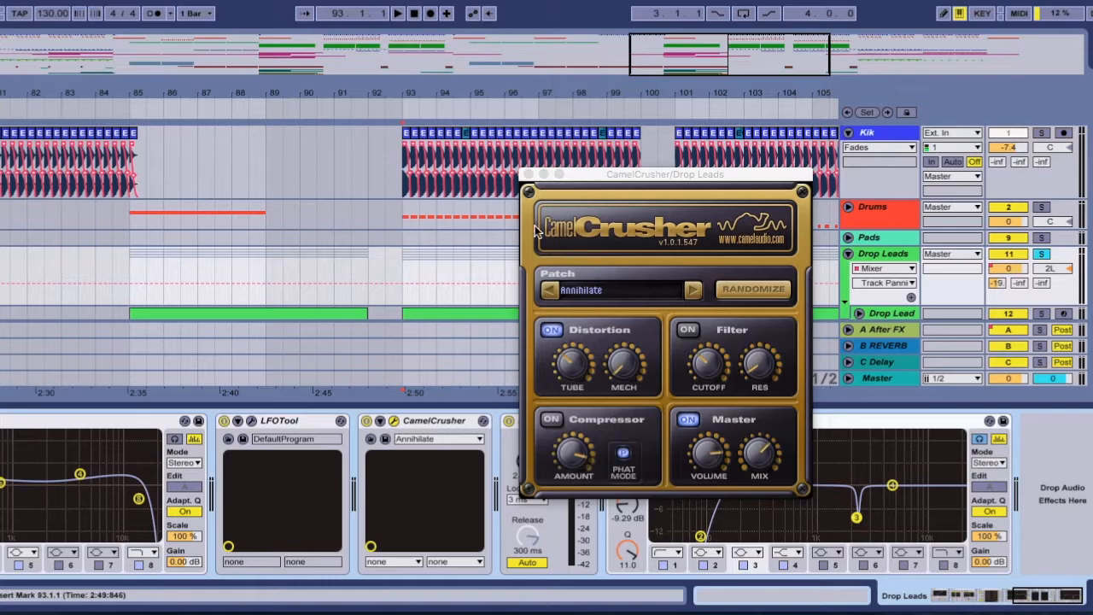
left_click(527, 175)
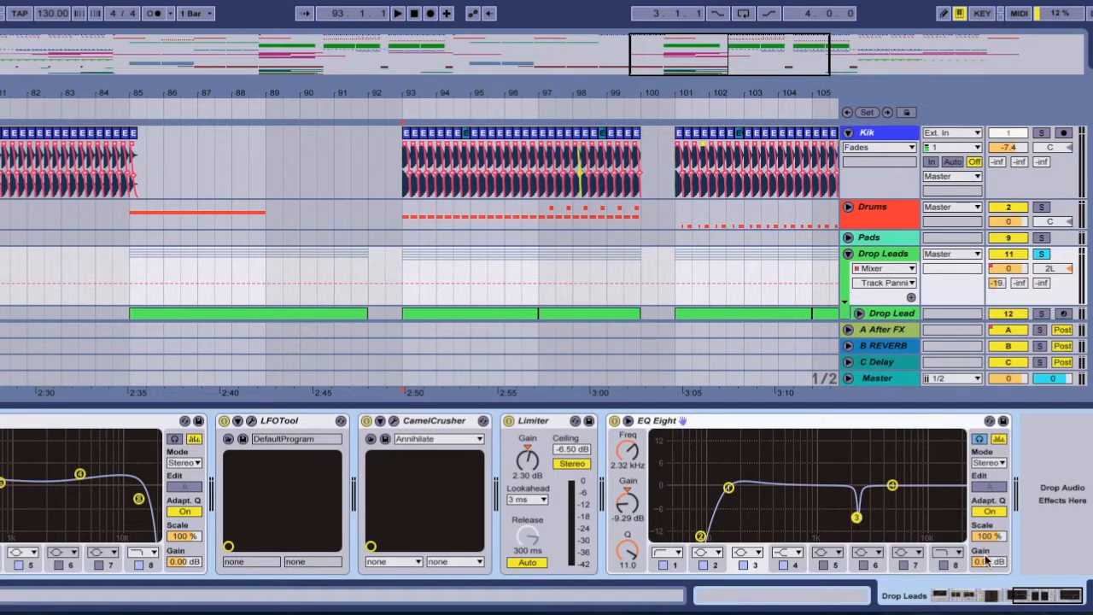
key("super+alt+l")
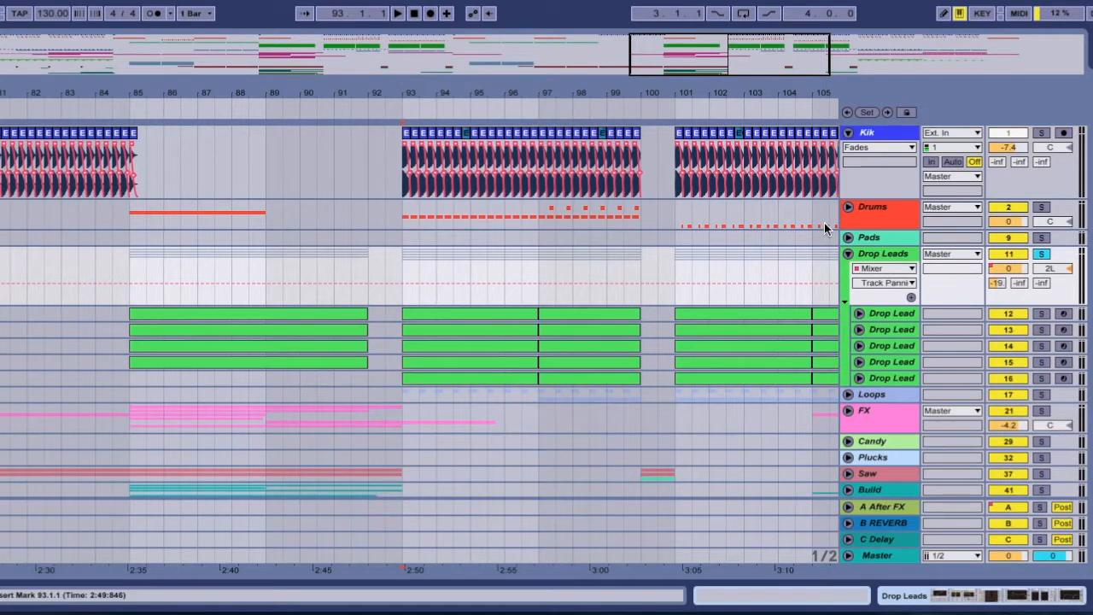
Review the EQ Eight, Reverb and Compressor on the first Drop Lead track, then hide its device chain
double_click(893, 313)
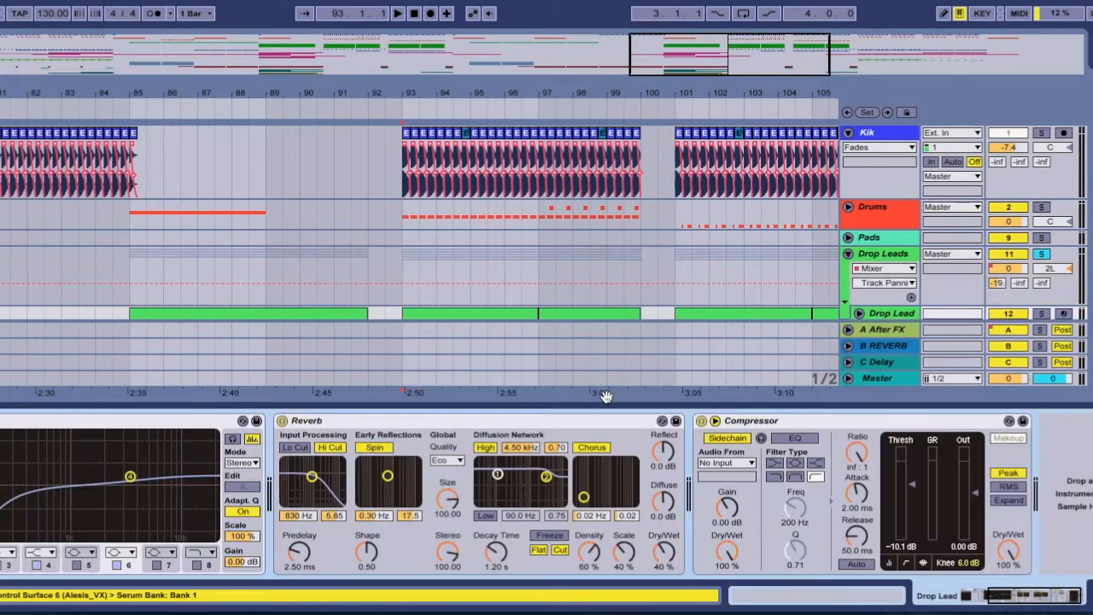
scroll(565, 439, "left", 5)
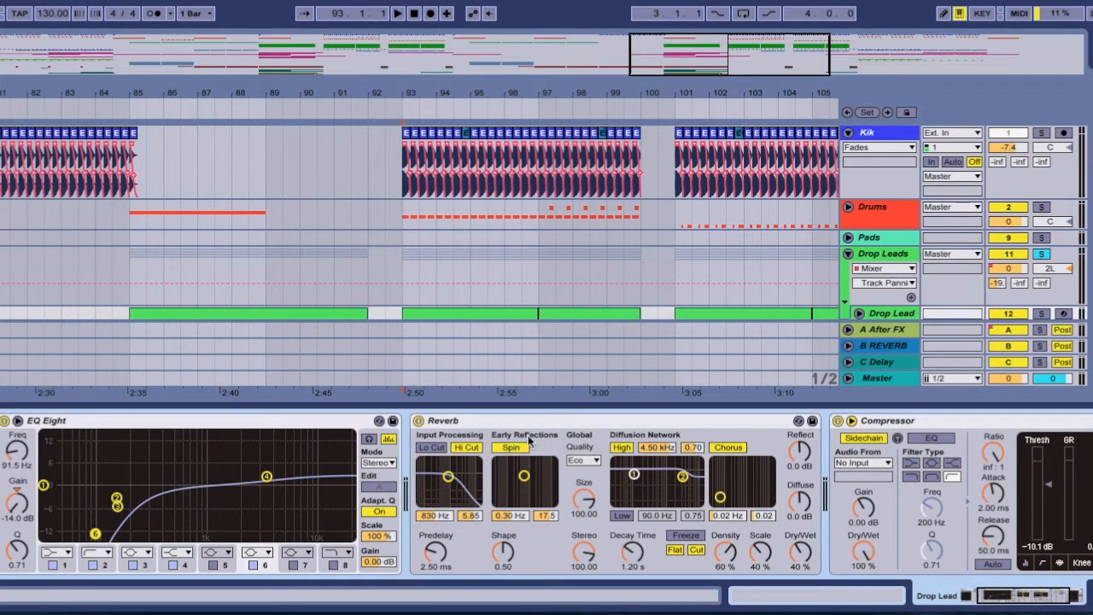
scroll(691, 442, "right", 6)
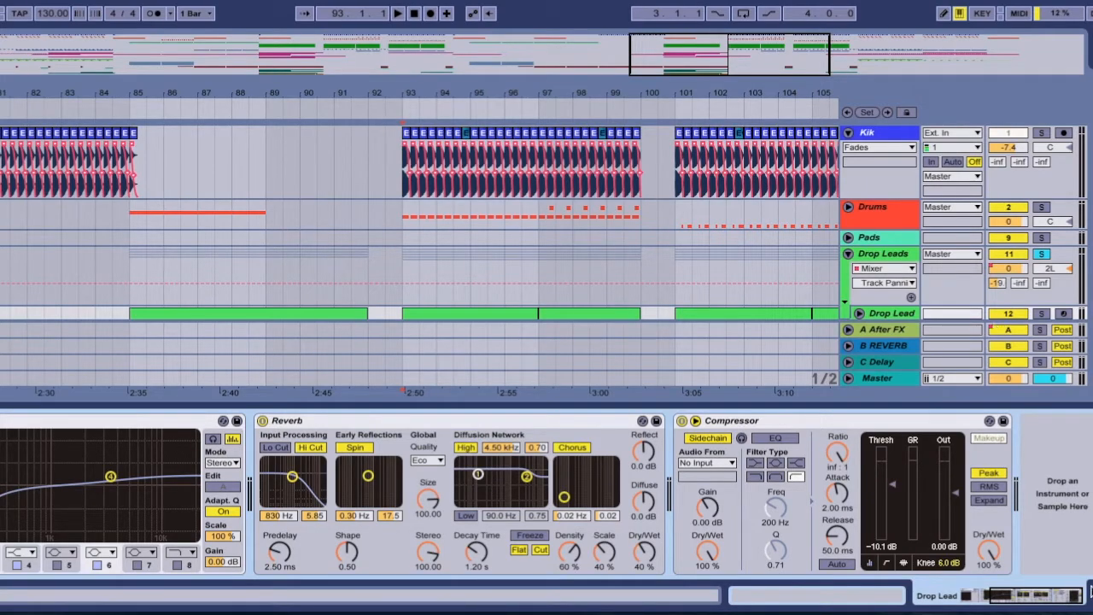
left_click(1089, 590)
Compare the device chains of the second and third Drop Lead tracks, hiding each chain after viewing it
double_click(892, 331)
scroll(495, 459, "left", 4)
scroll(495, 458, "right", 2)
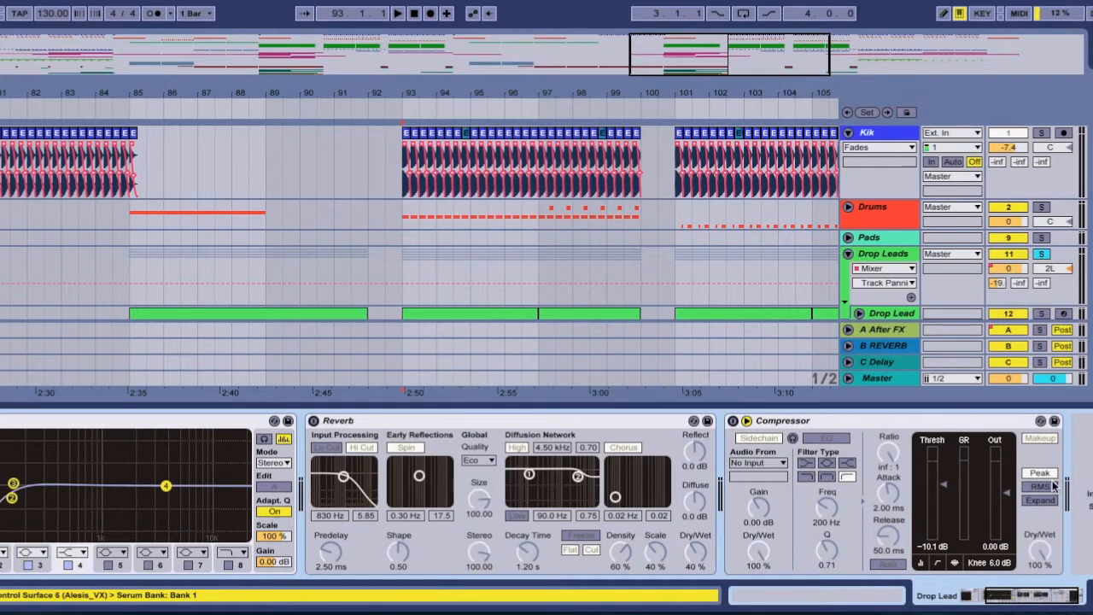
left_click(1090, 590)
double_click(888, 344)
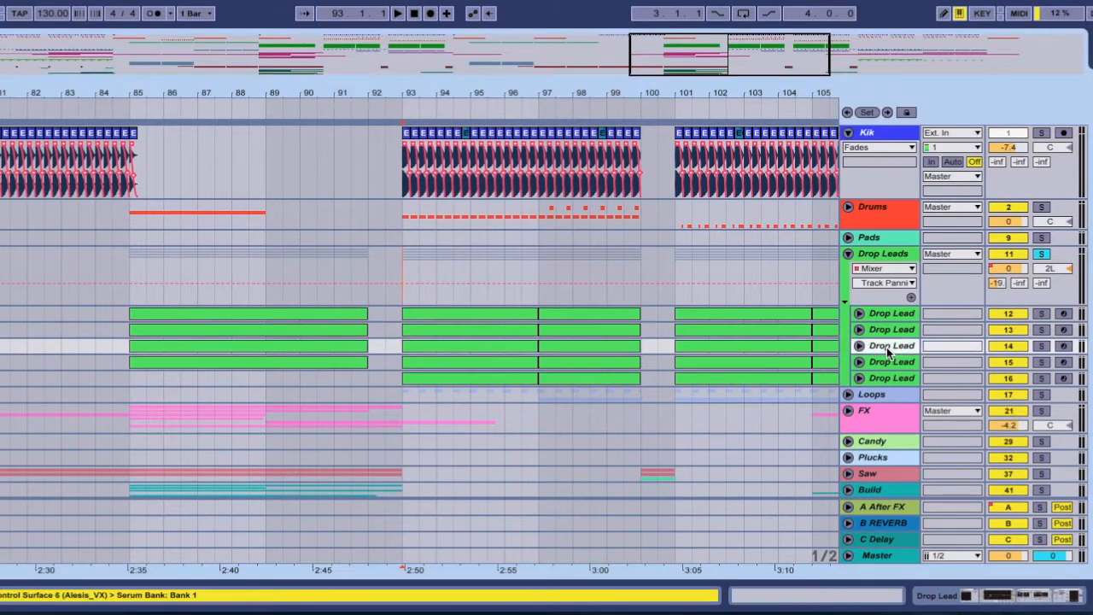
scroll(1014, 566, "right", 3)
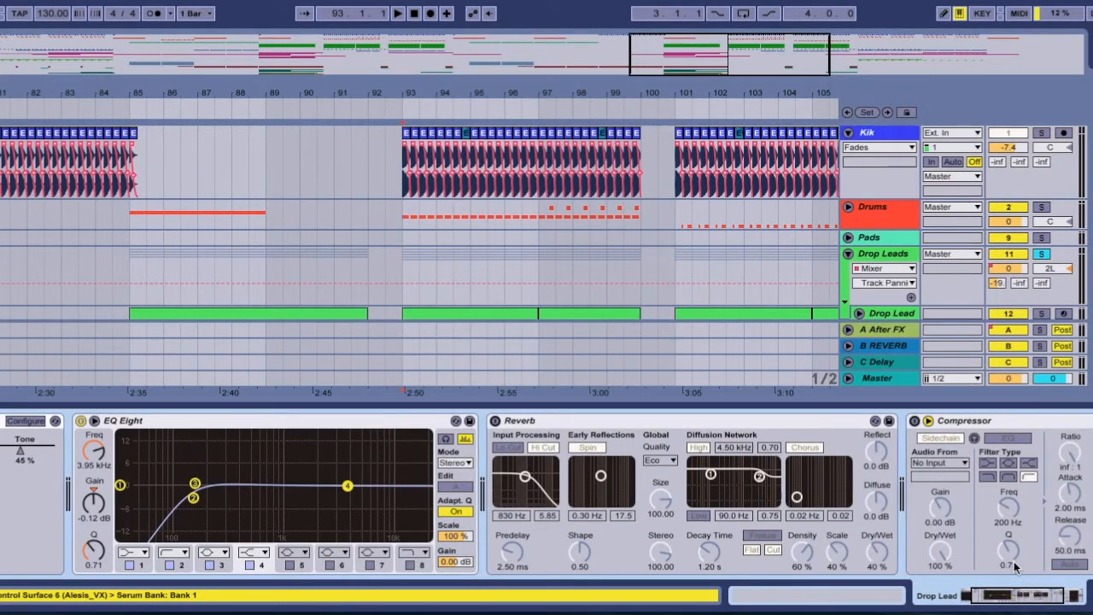
left_click(1076, 598)
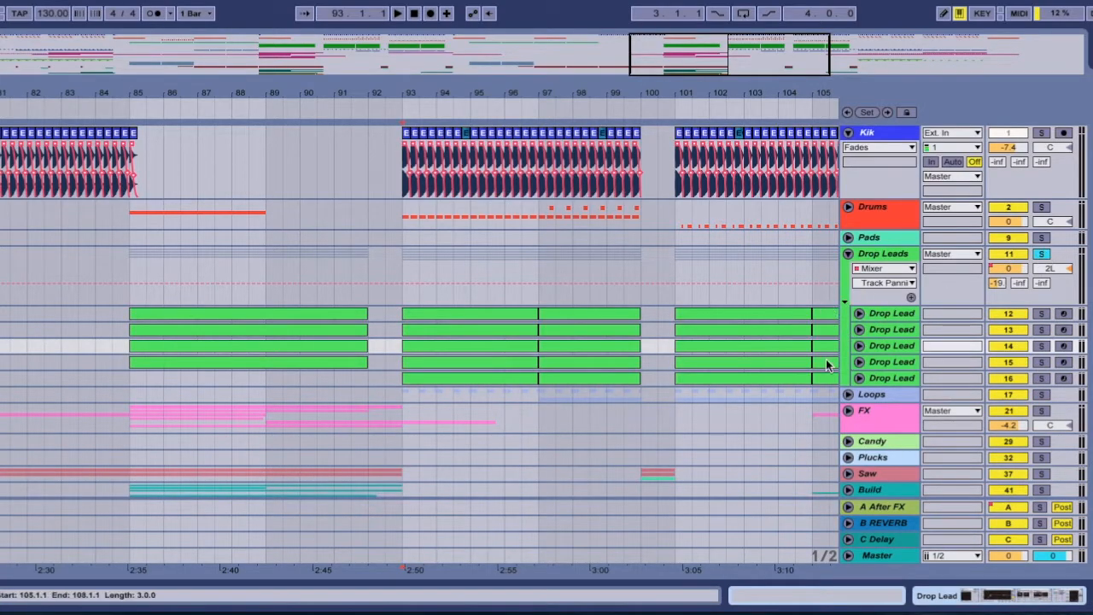
Recheck the Drop Leads group's effects chain, then play the soloed group briefly from bar 93
double_click(904, 260)
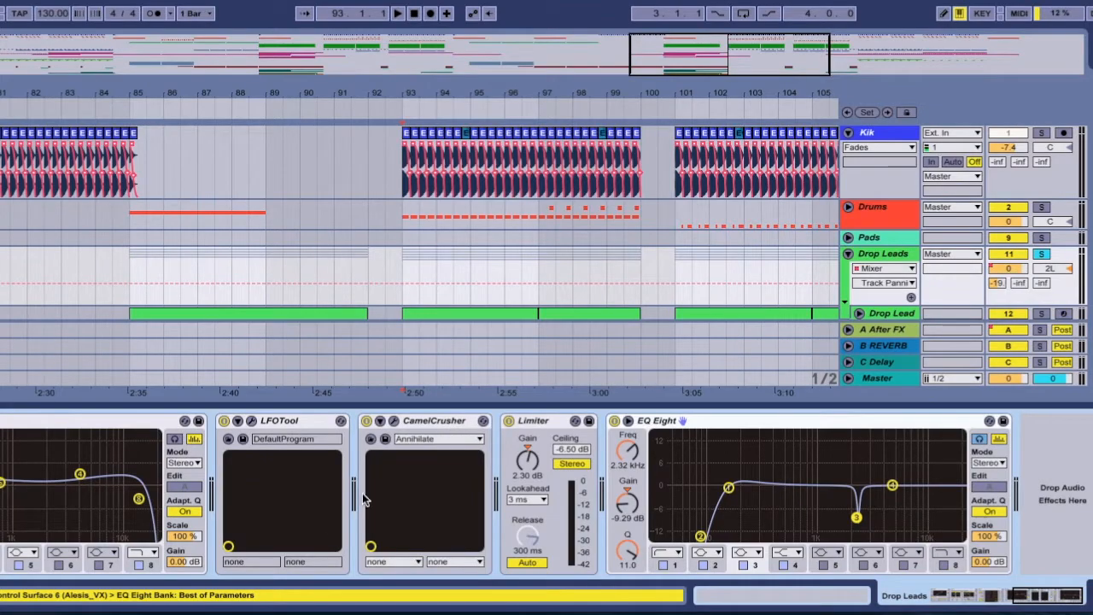
left_click(1089, 596)
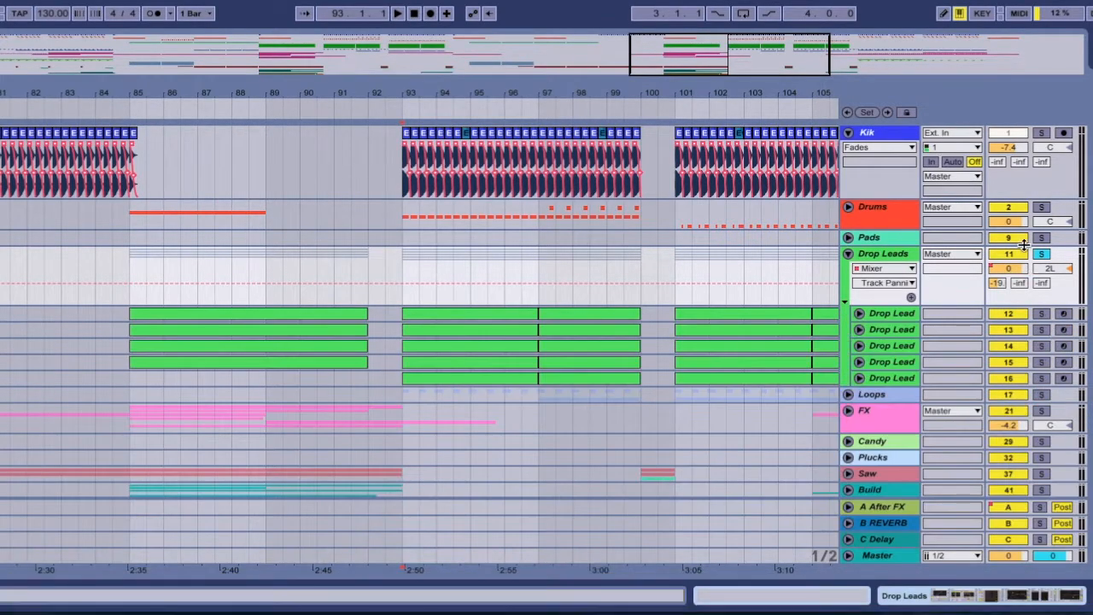
left_click(1041, 253)
left_click(406, 290)
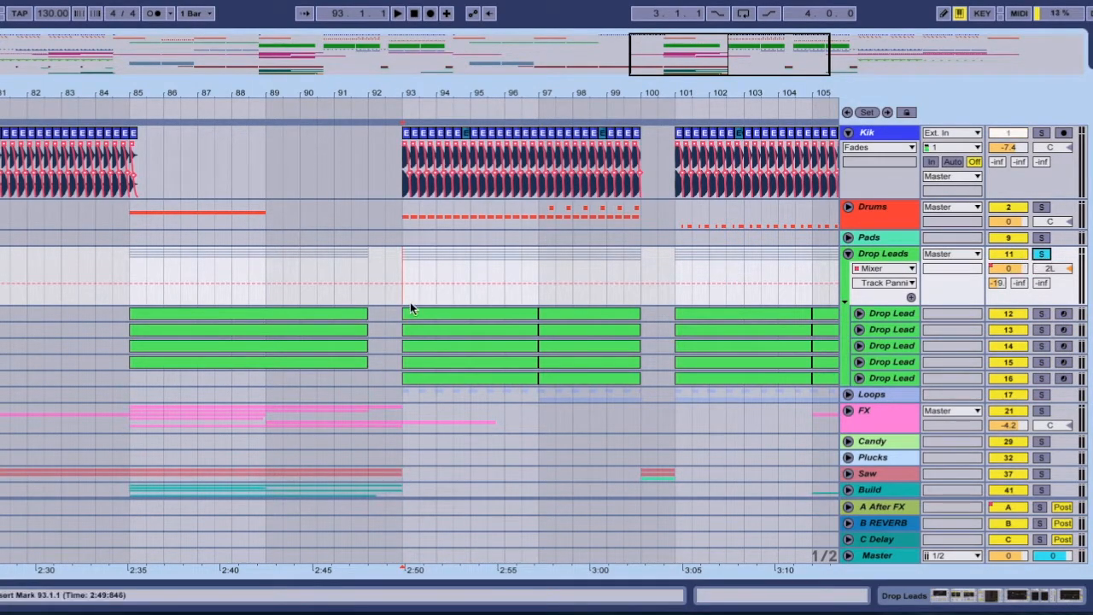
key("space")
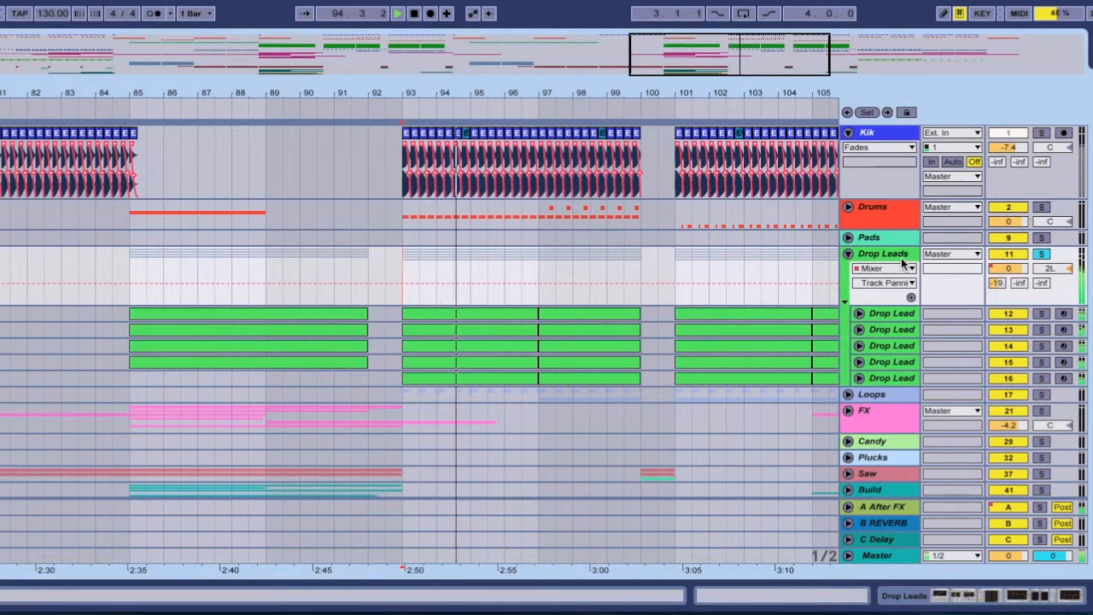
key("space")
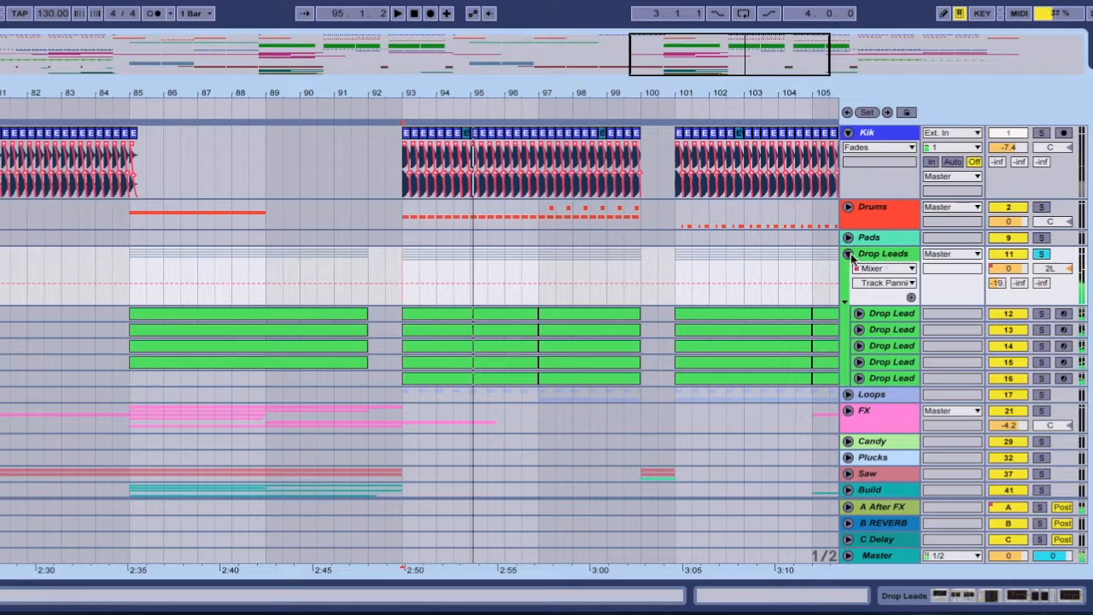
Solo the fifth Drop Lead track, number 16, and listen to it from bar 93
mouse_move(511, 600)
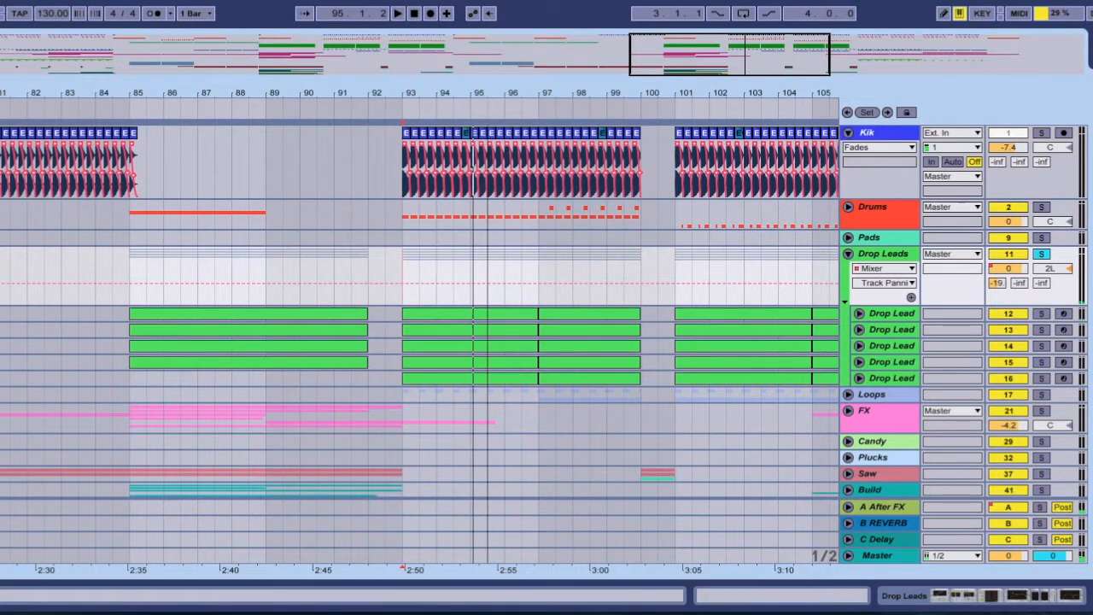
left_click_drag(488, 91, 487, 53)
left_click(451, 328)
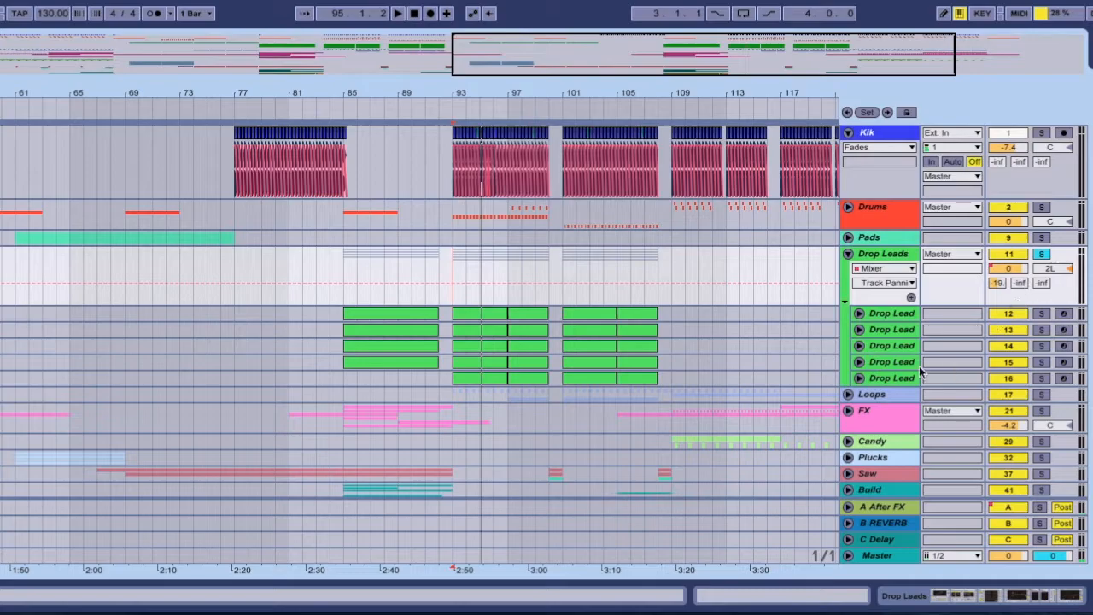
left_click(1040, 378)
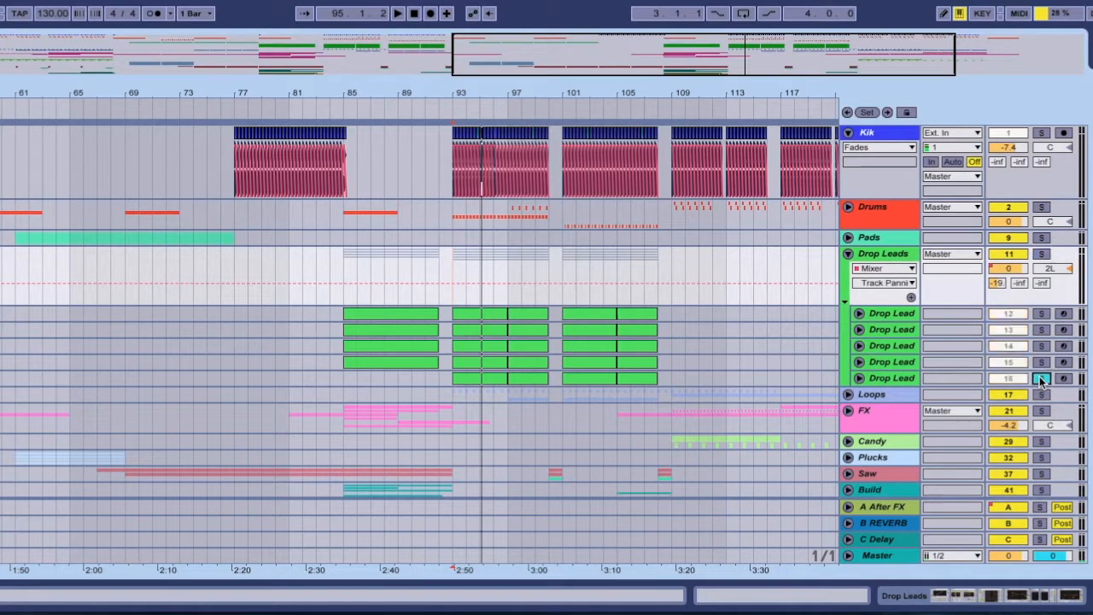
key("space")
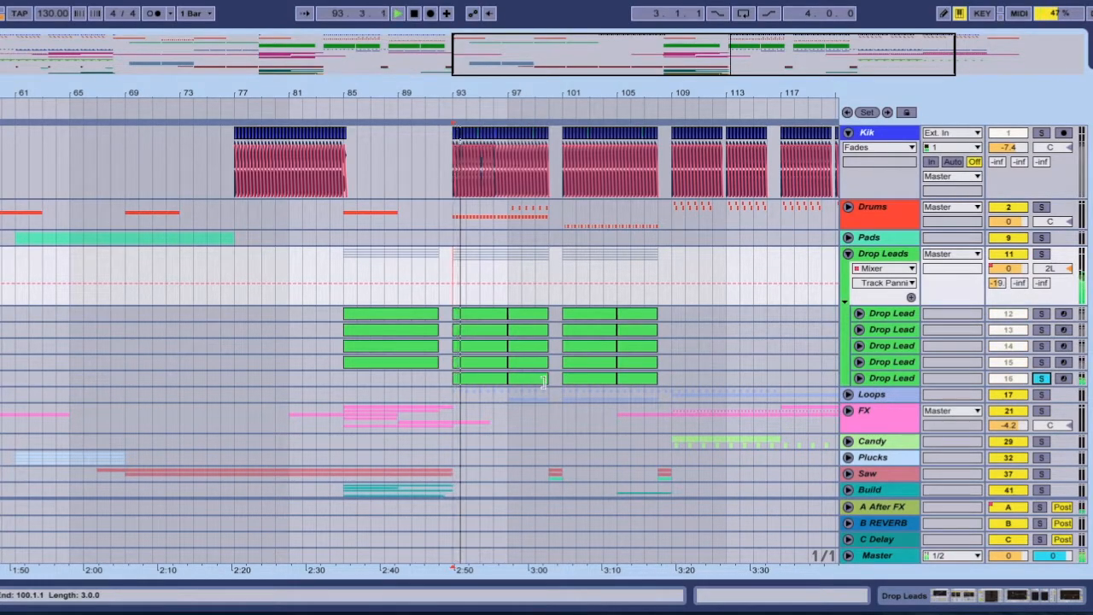
key("space")
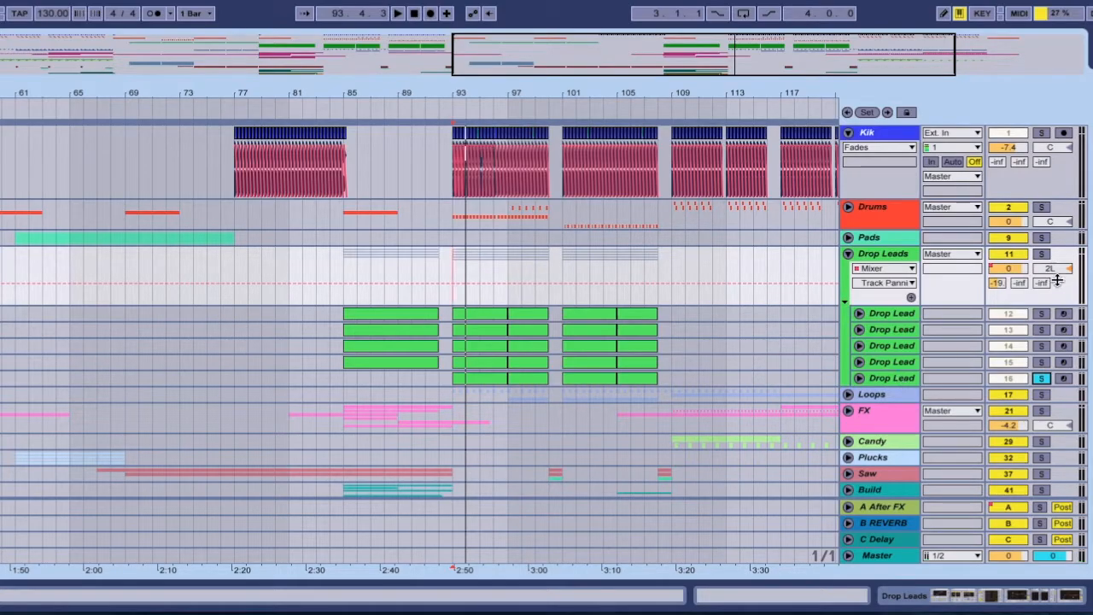
Clear the Drop Leads and Drop Lead solos and play the full mix from bar 93
left_click(1041, 253)
left_click(1040, 254)
left_click(462, 294)
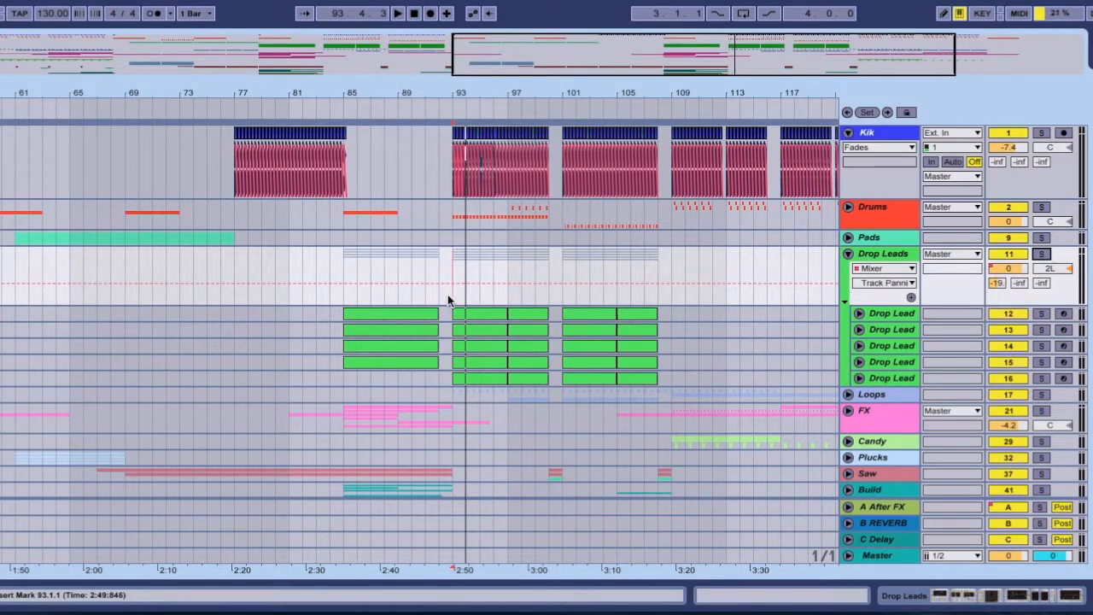
key("space")
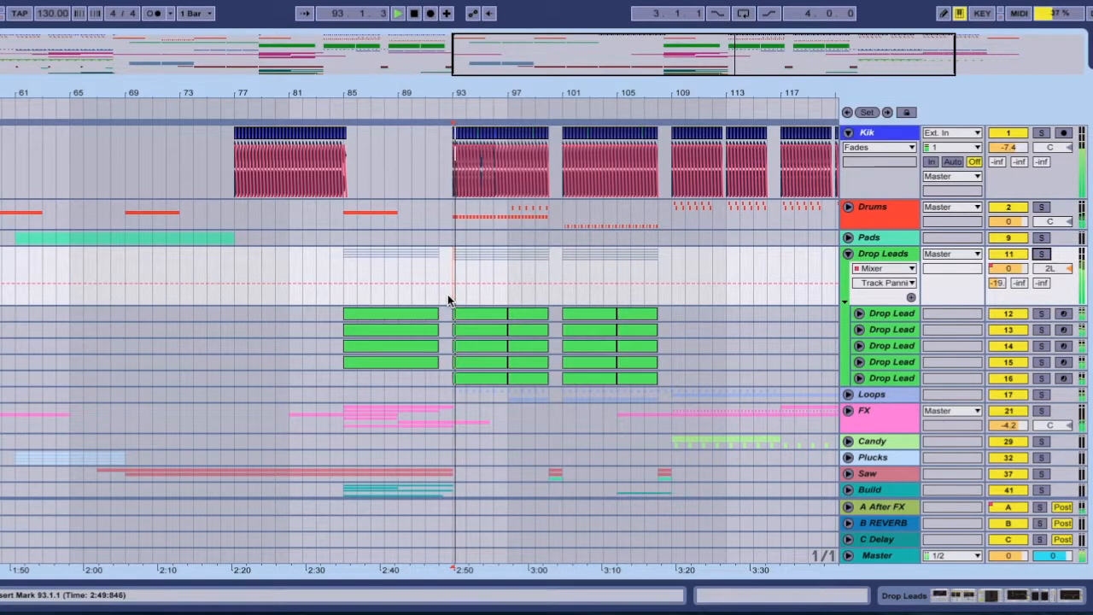
key("space")
Fold the Drop Leads group, then unfold the Loops group and solo its Sample track
left_click(848, 254)
left_click(847, 270)
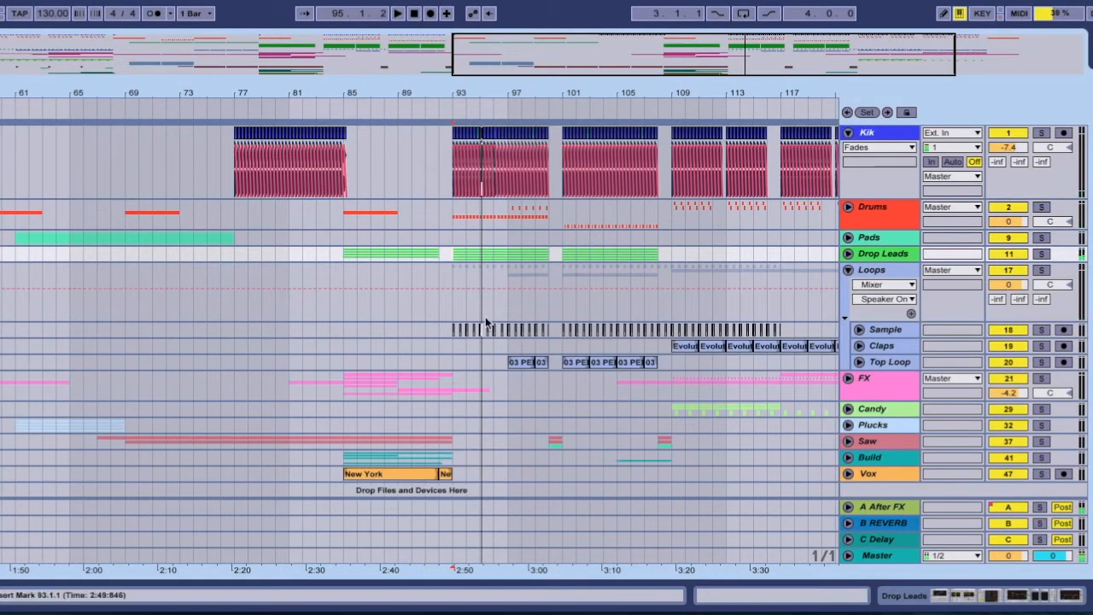
left_click(1040, 329)
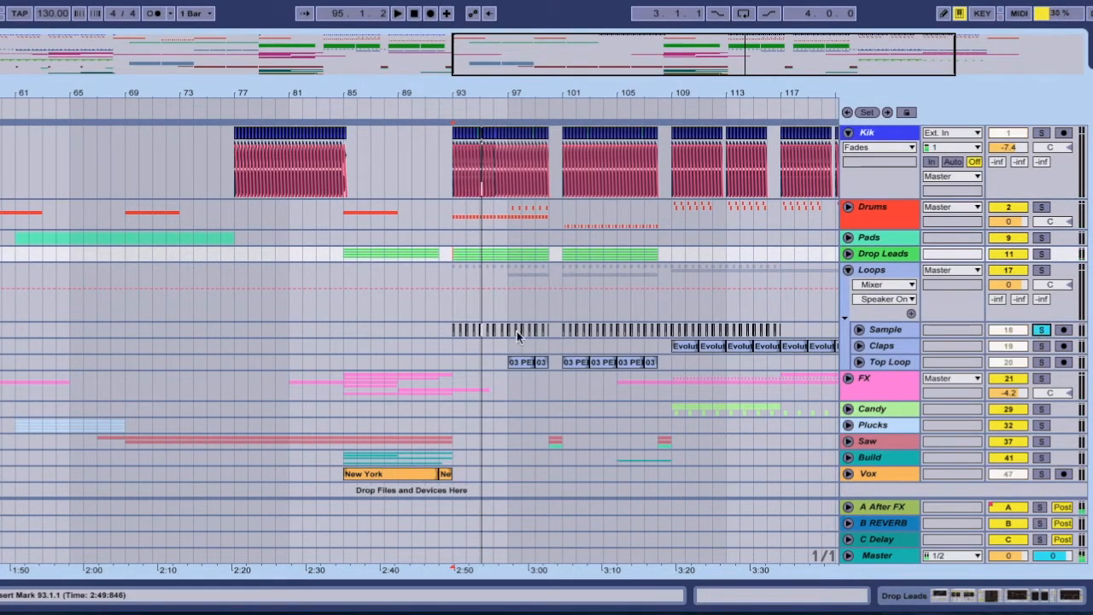
Play the soloed Sample track from bar 93 and inspect its EQ Eight, then hide the device chain
left_click(446, 324)
key("space")
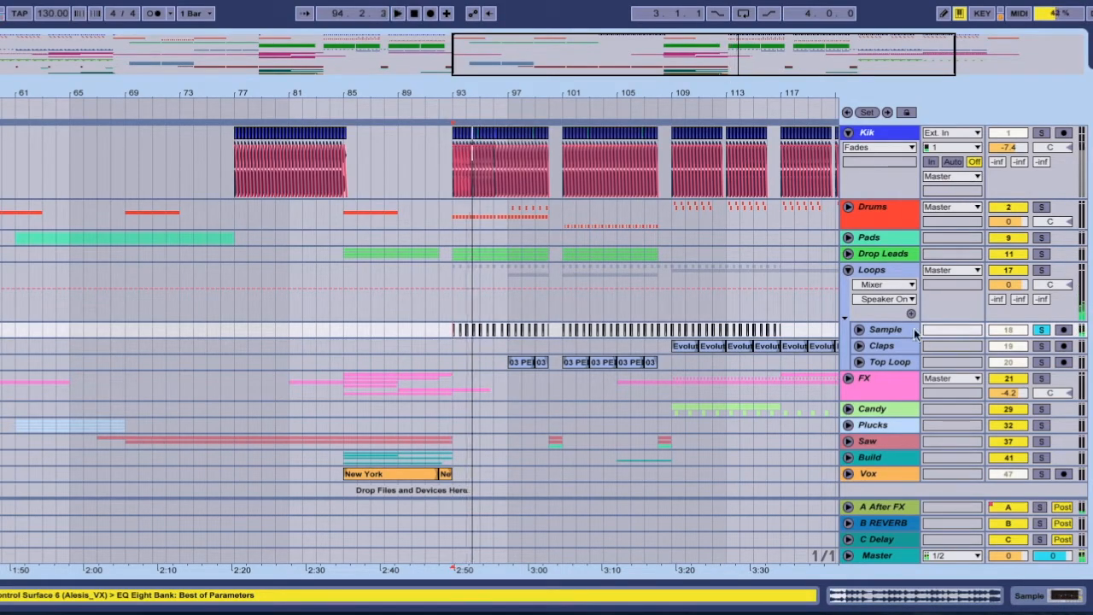
key("space")
double_click(888, 331)
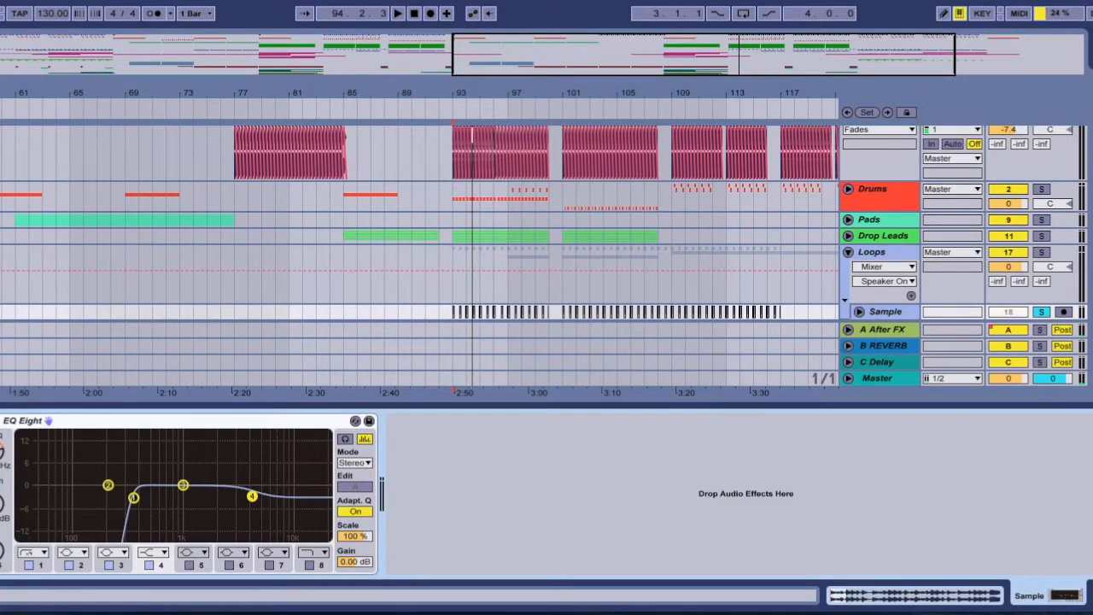
left_click(1090, 595)
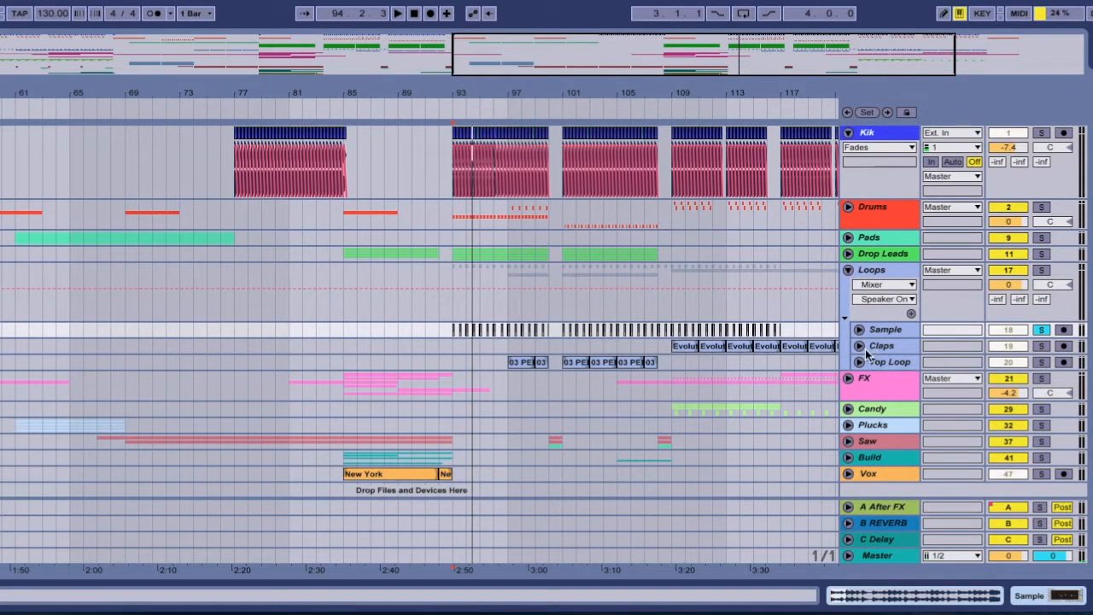
Solo the Claps track in place of Sample, play it from bar 109 and clear its solo
left_click(688, 346)
scroll(771, 348, "right", 3)
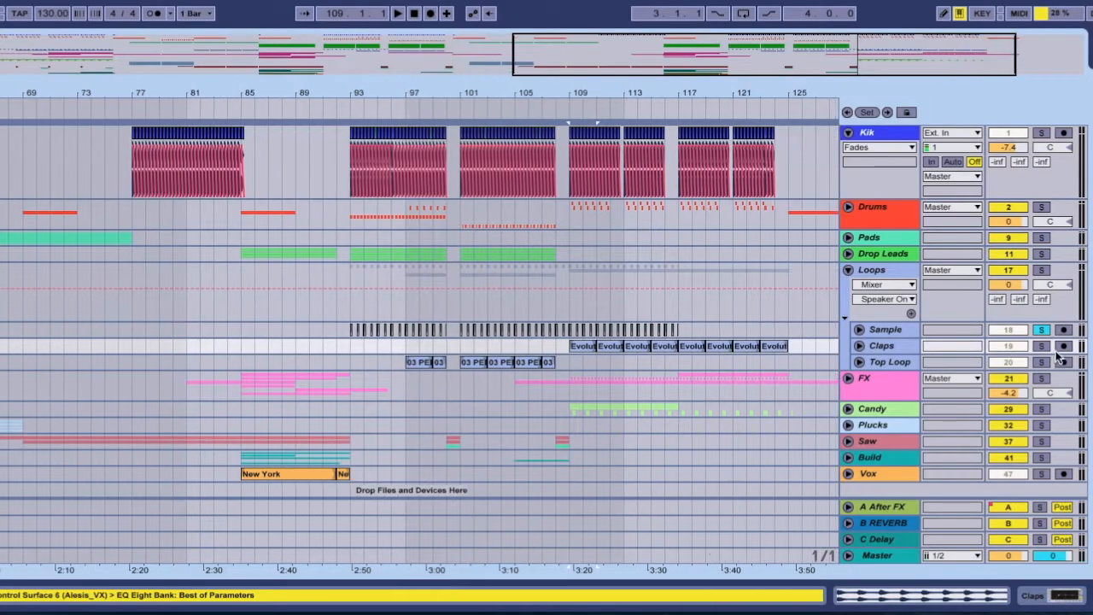
key("space")
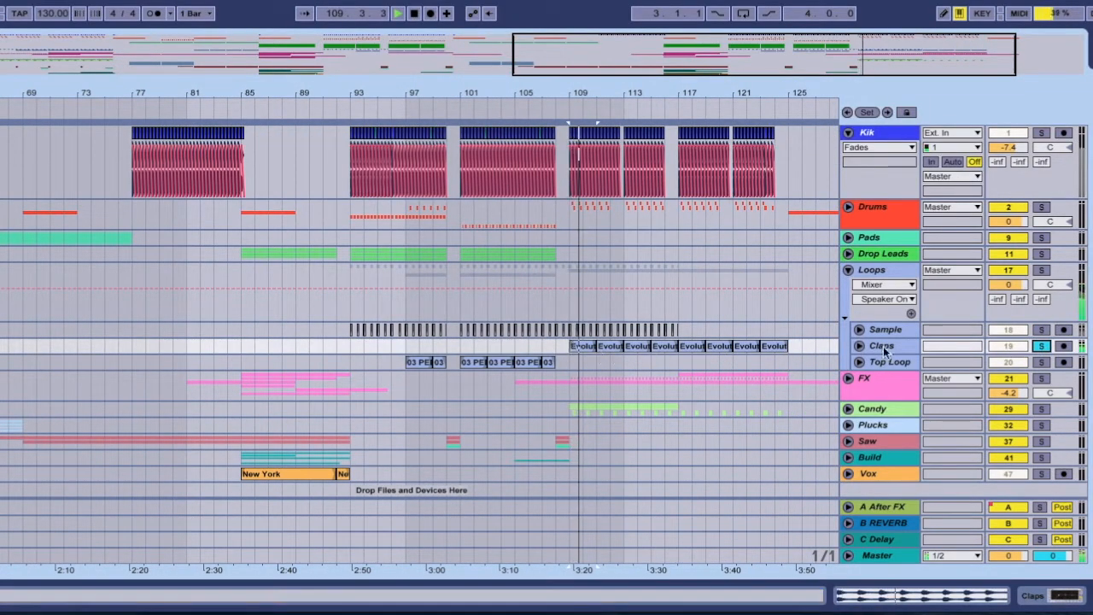
left_click(1039, 347)
key("space")
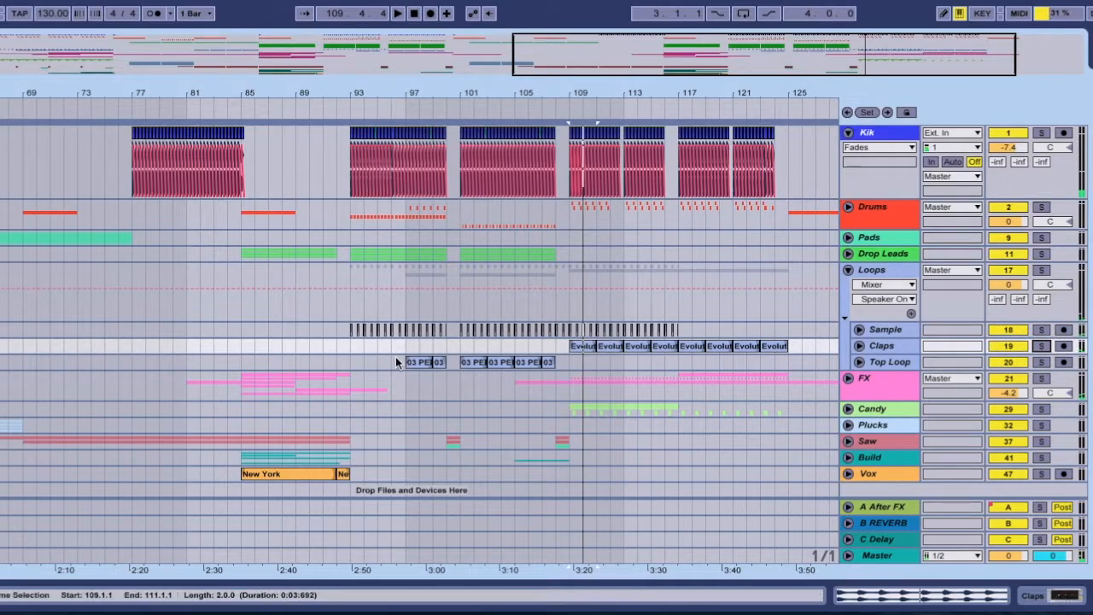
Unfold the Claps track and play from its first clip at bar 109, soloing Claps partway, then fold the track
left_click_drag(434, 93, 434, 149)
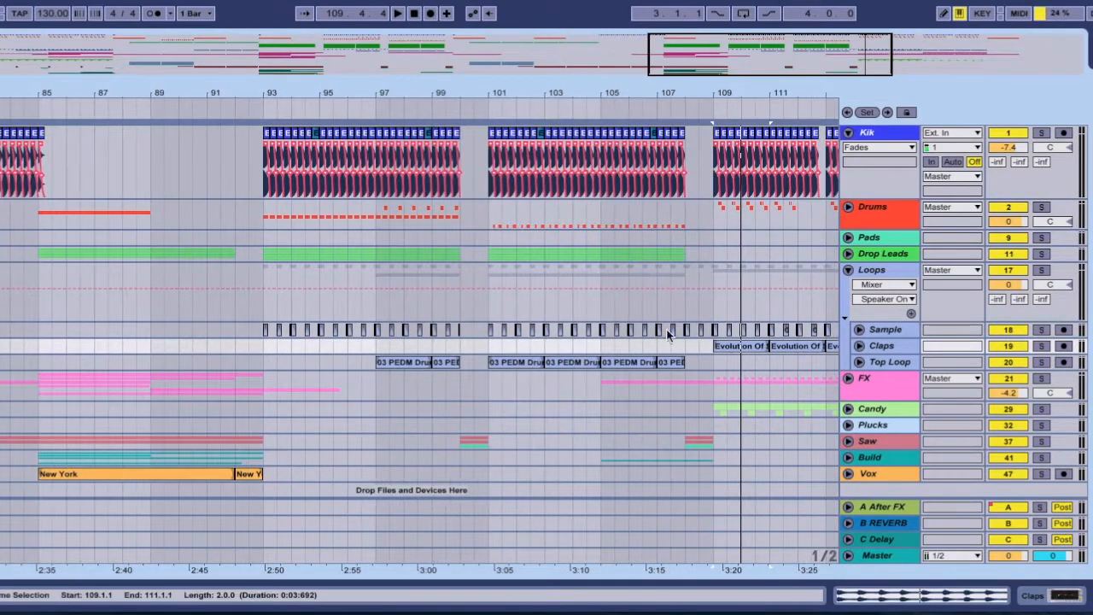
scroll(683, 346, "right", 6)
left_click(588, 345)
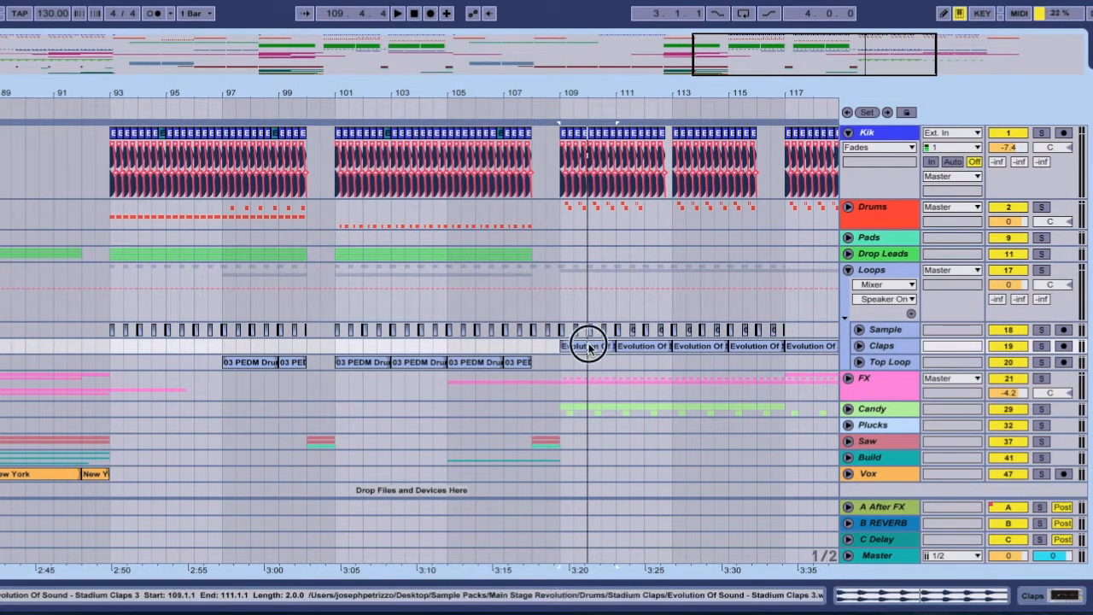
left_click(859, 346)
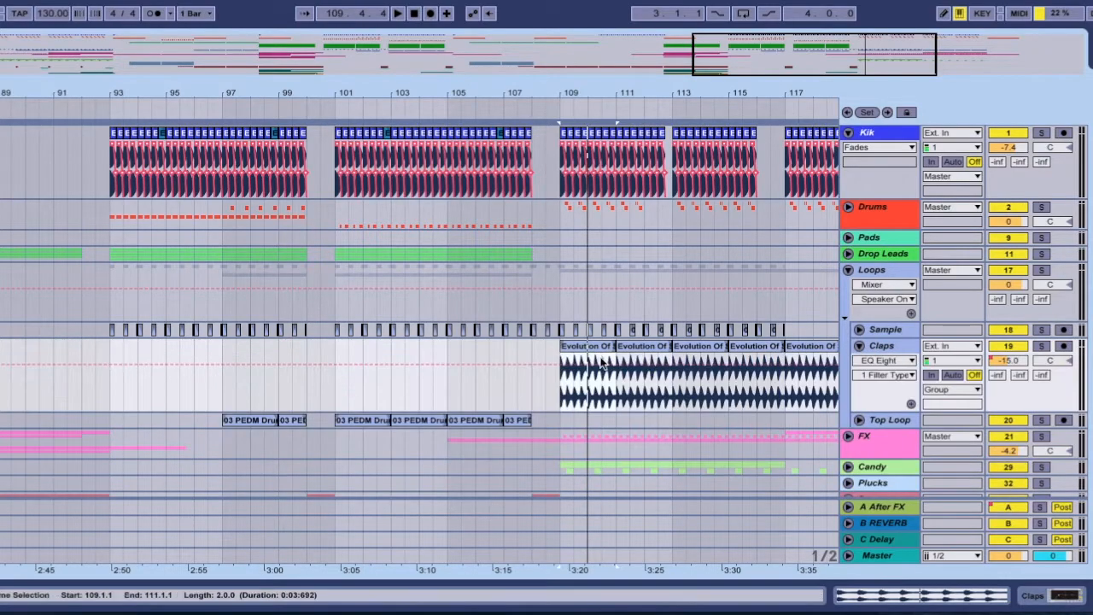
key("space")
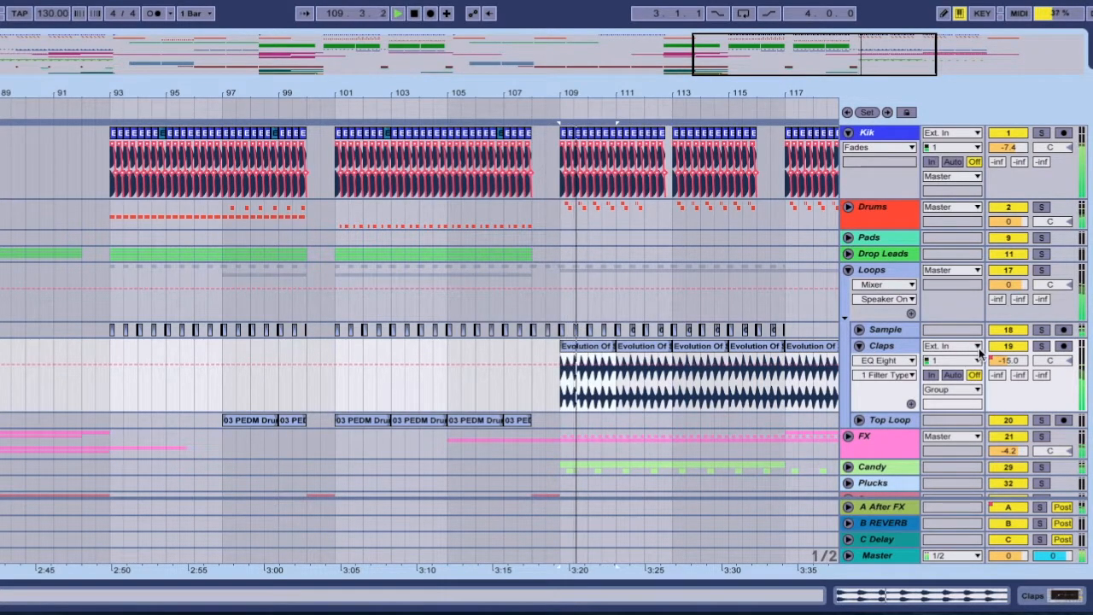
left_click(1036, 346)
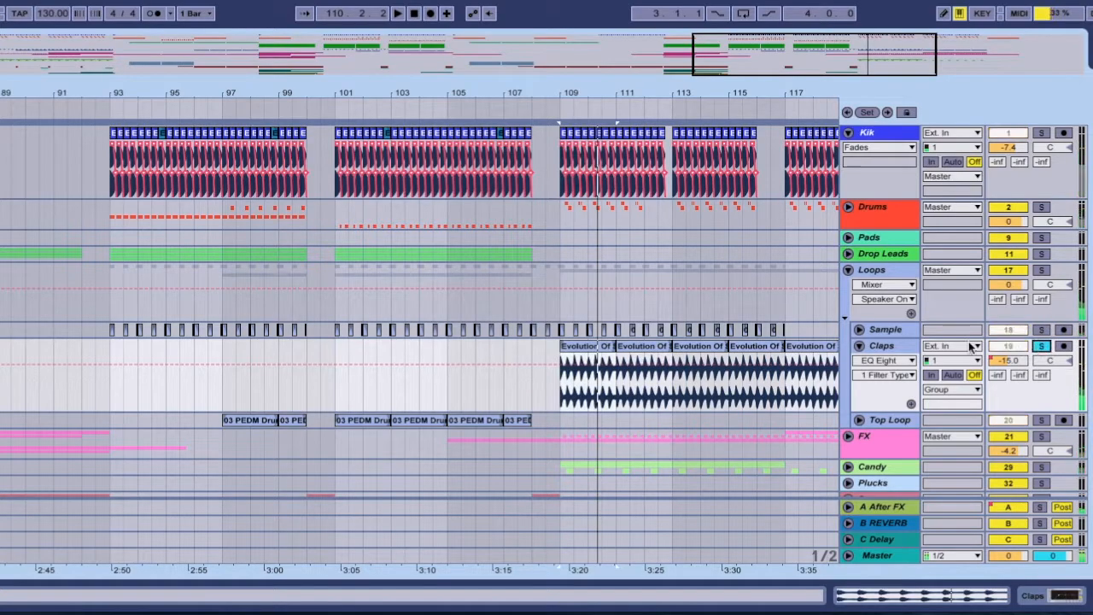
left_click(858, 346)
Solo the Top Loop track in place of Claps and play it from its clip at bar 97
left_click(242, 360)
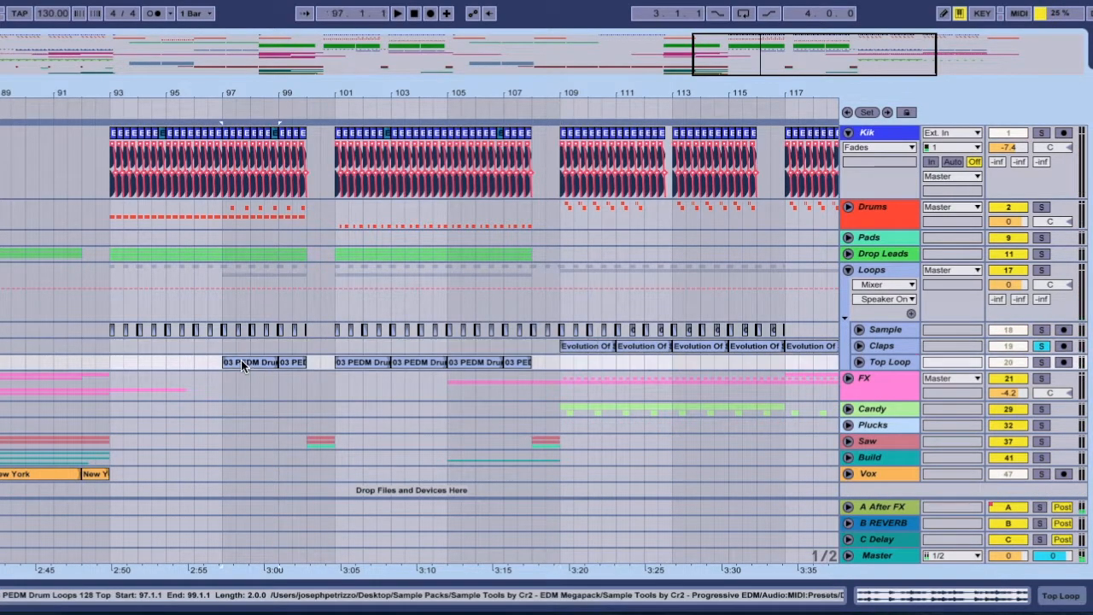
left_click(1041, 362)
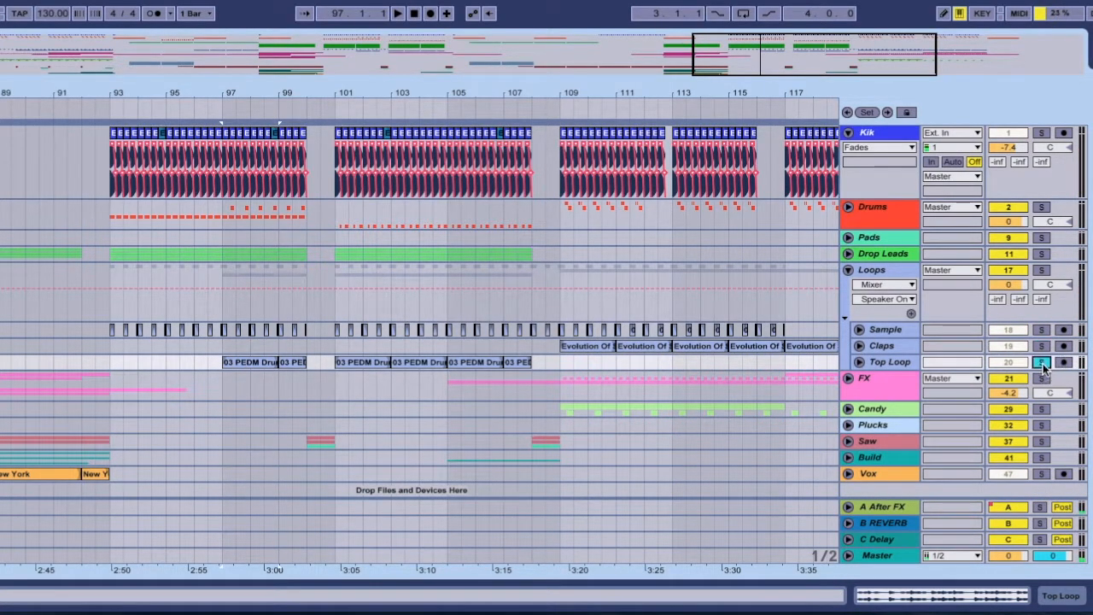
key("space")
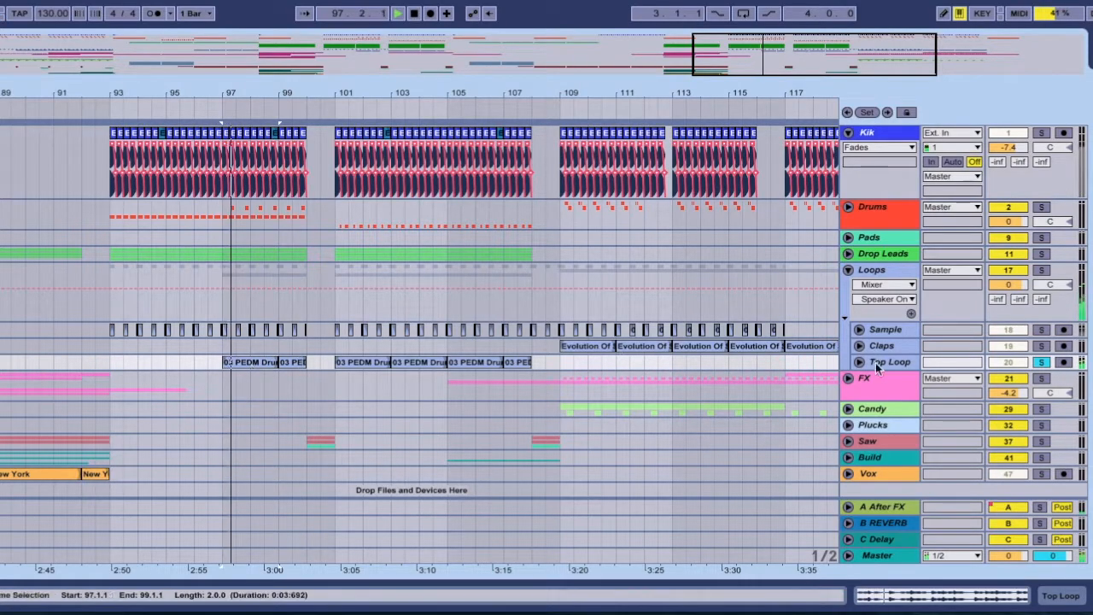
Clear the Top Loop solo and switch the track off and on again to compare it within the full mix
left_click(1041, 362)
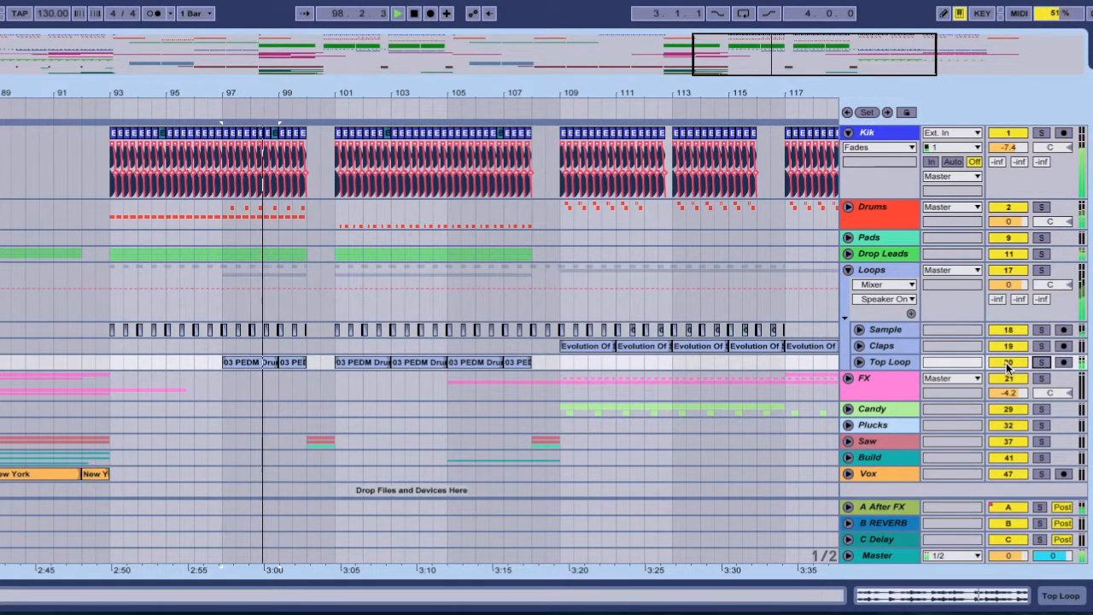
left_click(1007, 362)
left_click(1008, 362)
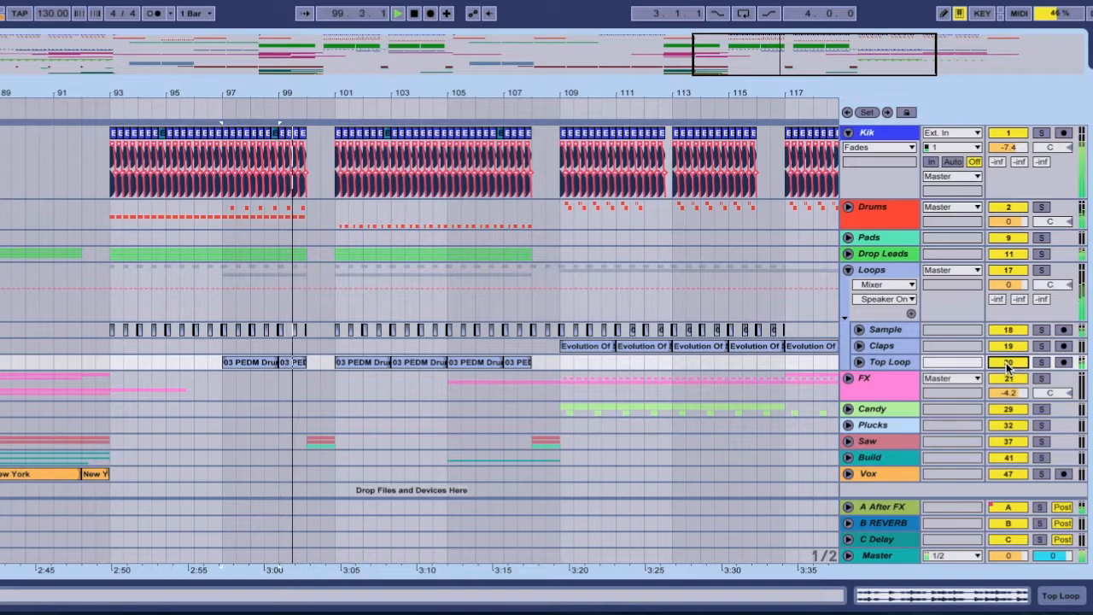
Fold the Loops group, then place the insert mark at bar 61 on Pads and unfold that group
left_click(848, 272)
scroll(215, 332, "left", 3)
scroll(215, 332, "left", 1)
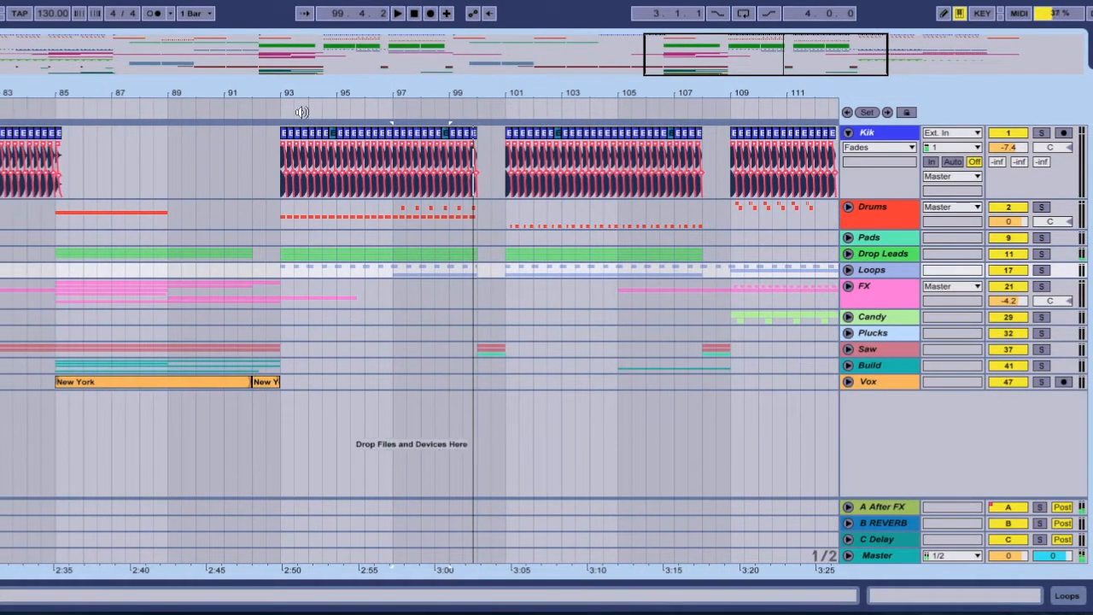
scroll(256, 241, "left", 2)
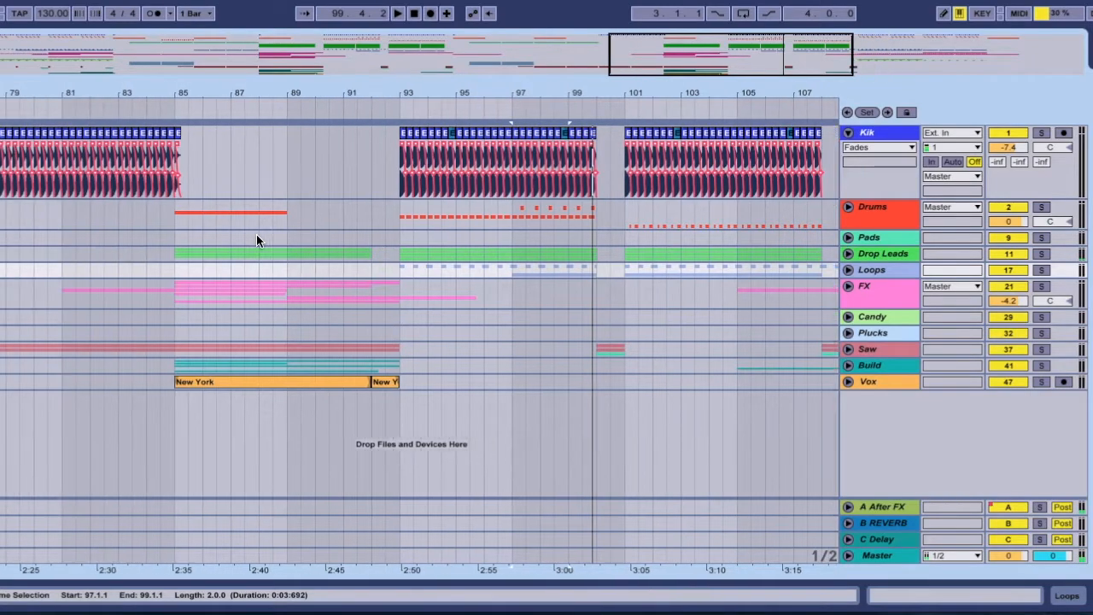
scroll(260, 243, "left", 1)
scroll(308, 232, "left", 4)
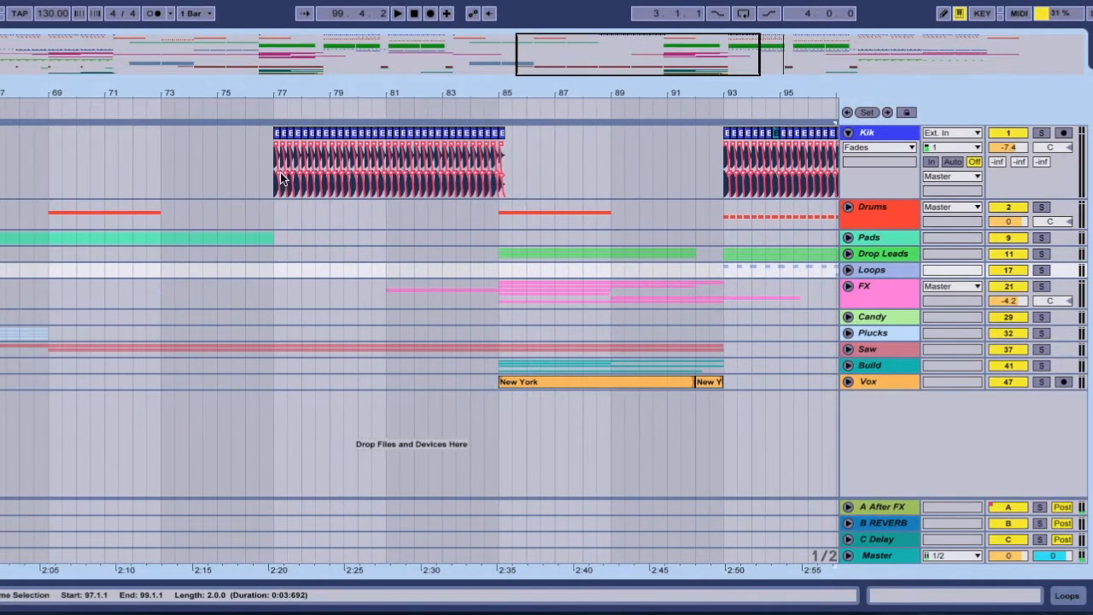
left_click_drag(269, 98, 269, 68)
scroll(85, 235, "left", 1)
left_click(37, 231)
left_click(847, 238)
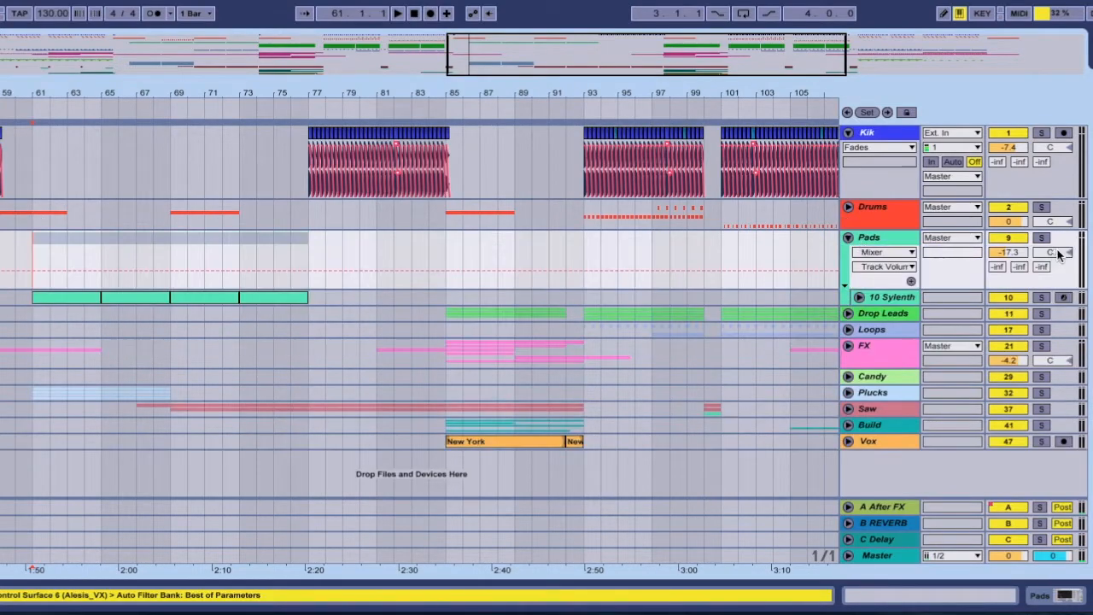
Solo the Pads group, play it from bar 61 and inspect the EQ Eight on its Sylenth1 track
left_click(1043, 238)
key("space")
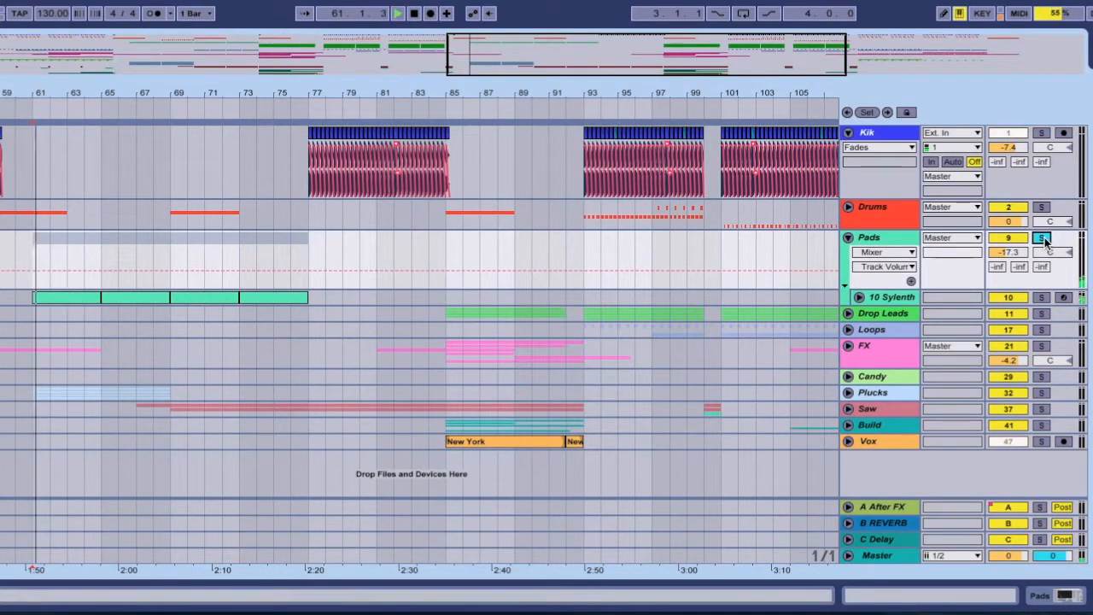
double_click(883, 297)
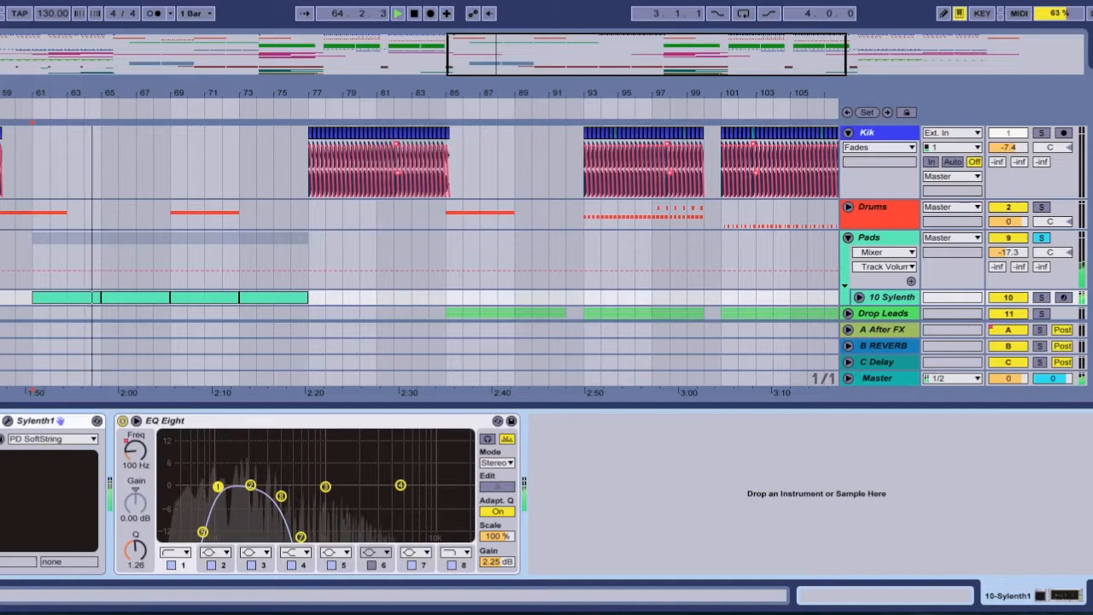
left_click_drag(464, 406, 463, 584)
key("space")
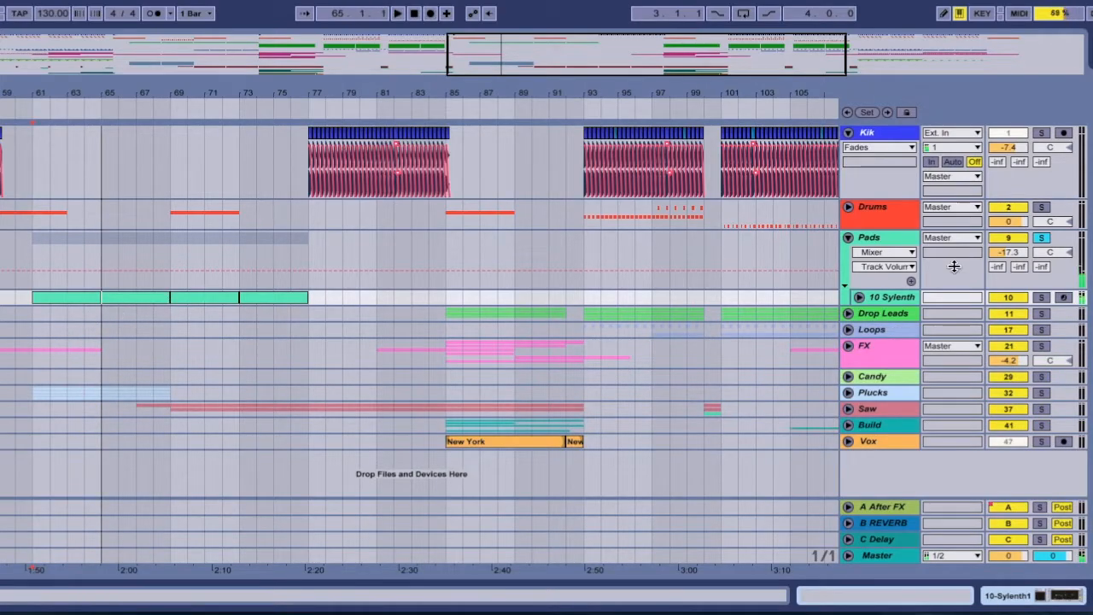
double_click(908, 296)
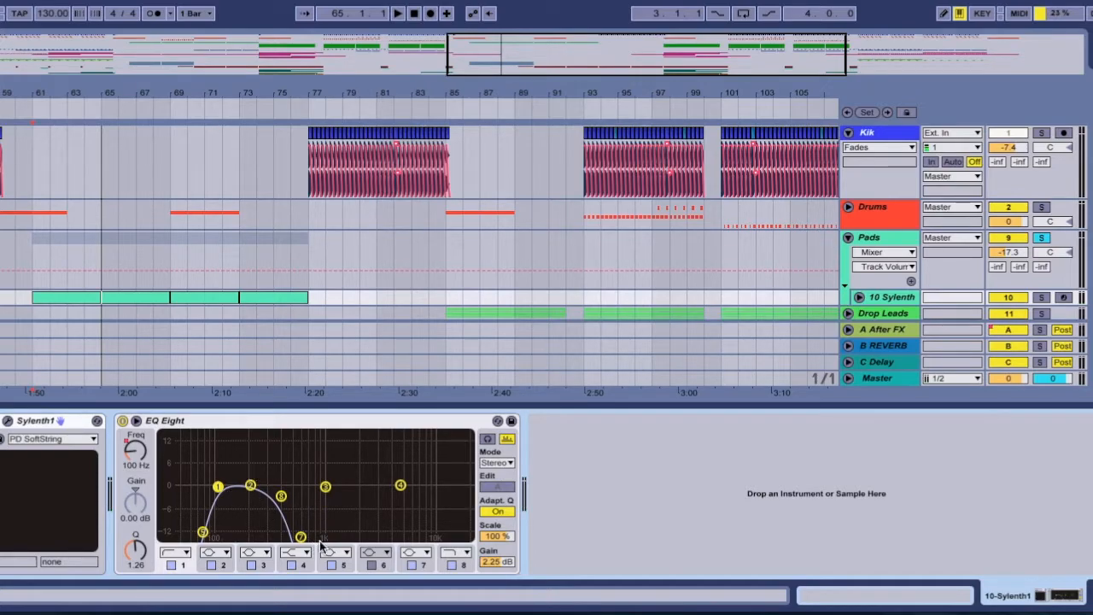
left_click(1088, 592)
Fold the Pads group and clear its solo, then unfold the Saw group
left_click(848, 237)
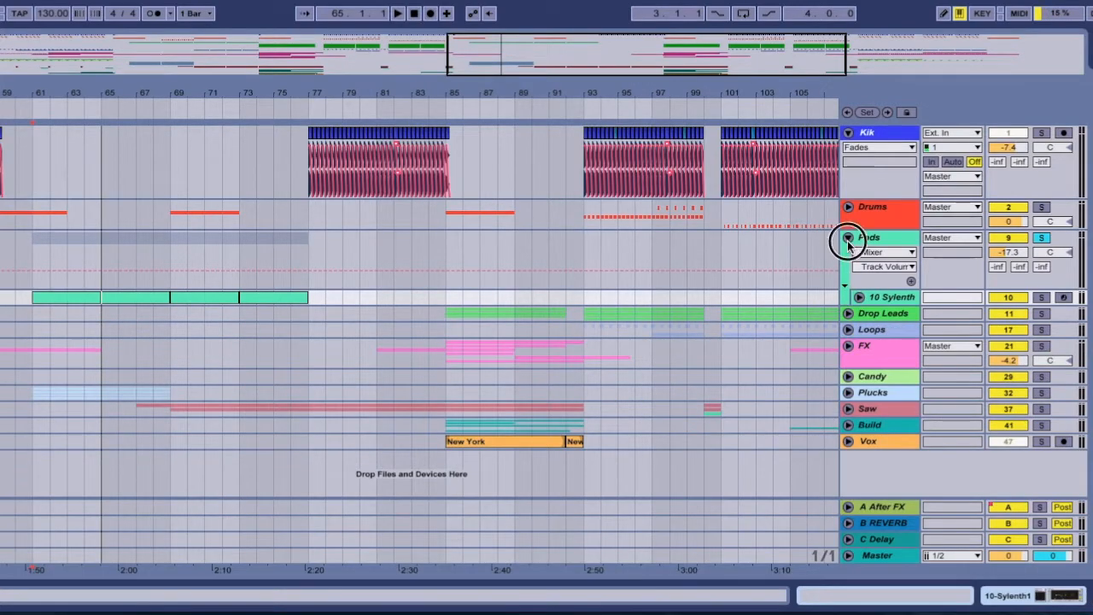
left_click(1042, 240)
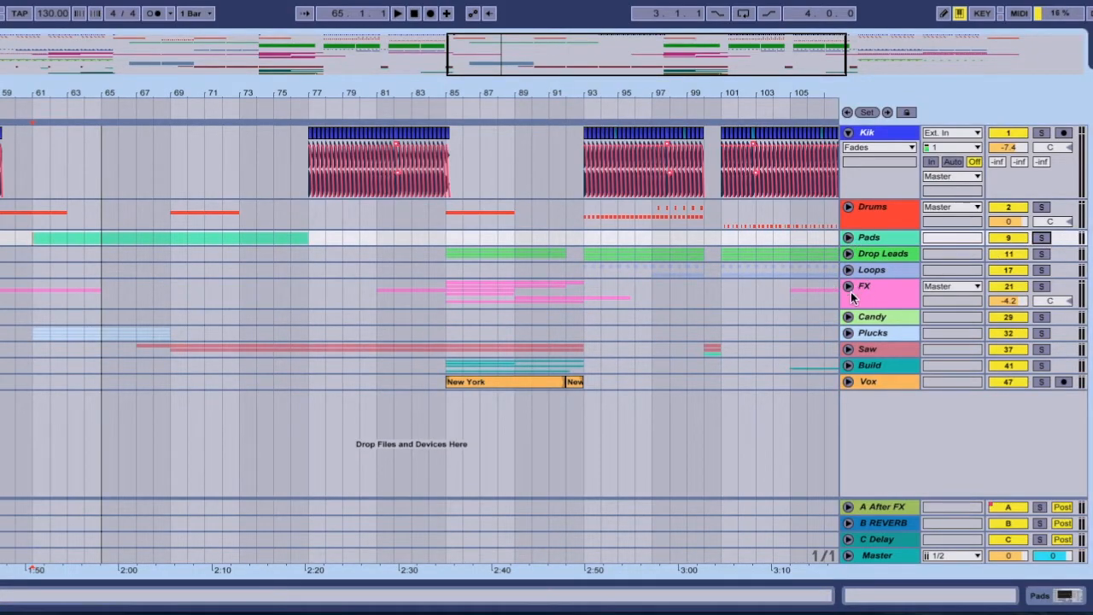
key("minus")
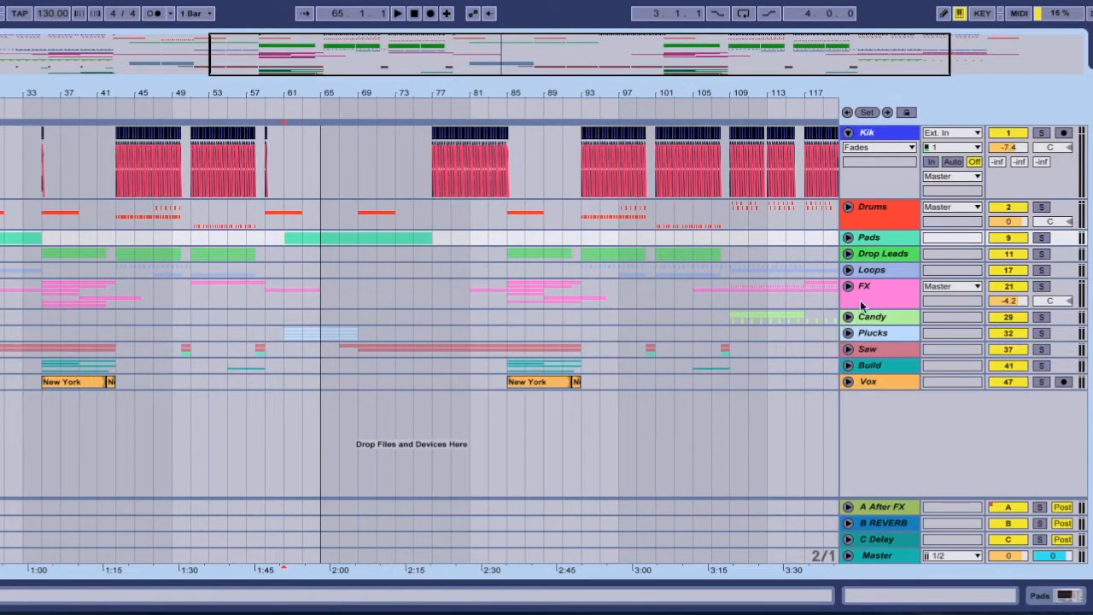
left_click(848, 349)
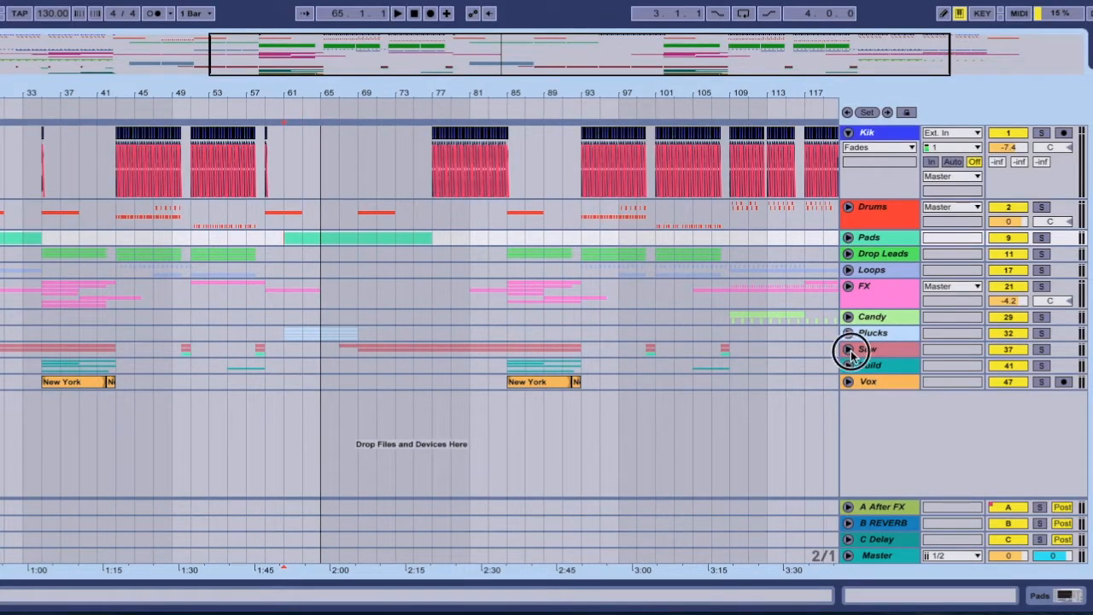
scroll(779, 371, "down", 3)
scroll(174, 413, "left", 10)
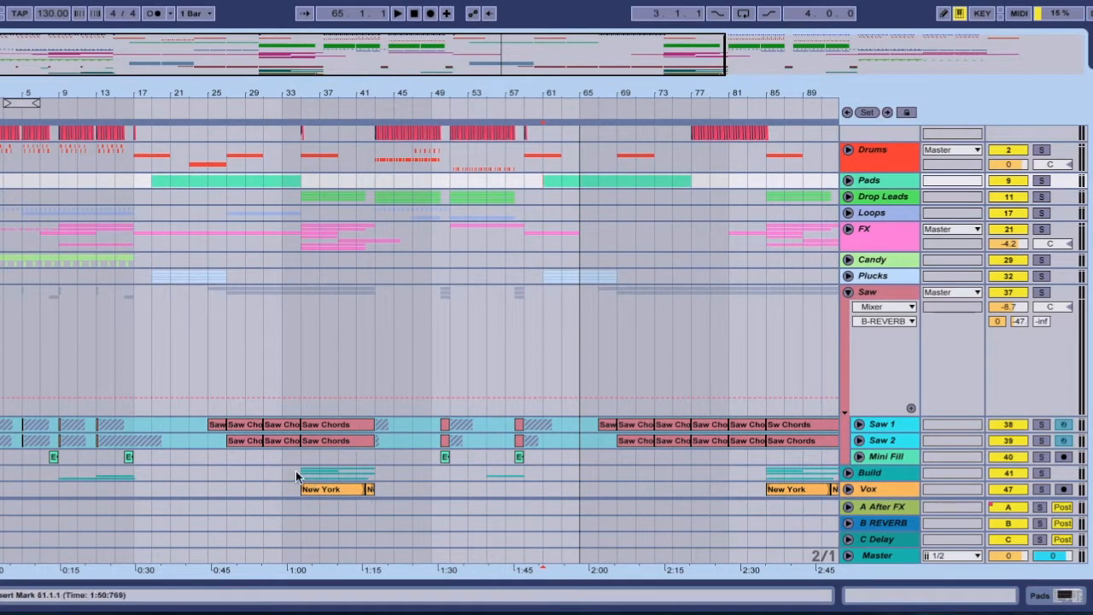
Select the Saw 1 clip at bar 25 and display the Saw group's EQ Eight automation for 8 Frequency
left_click(215, 427)
left_click(889, 307)
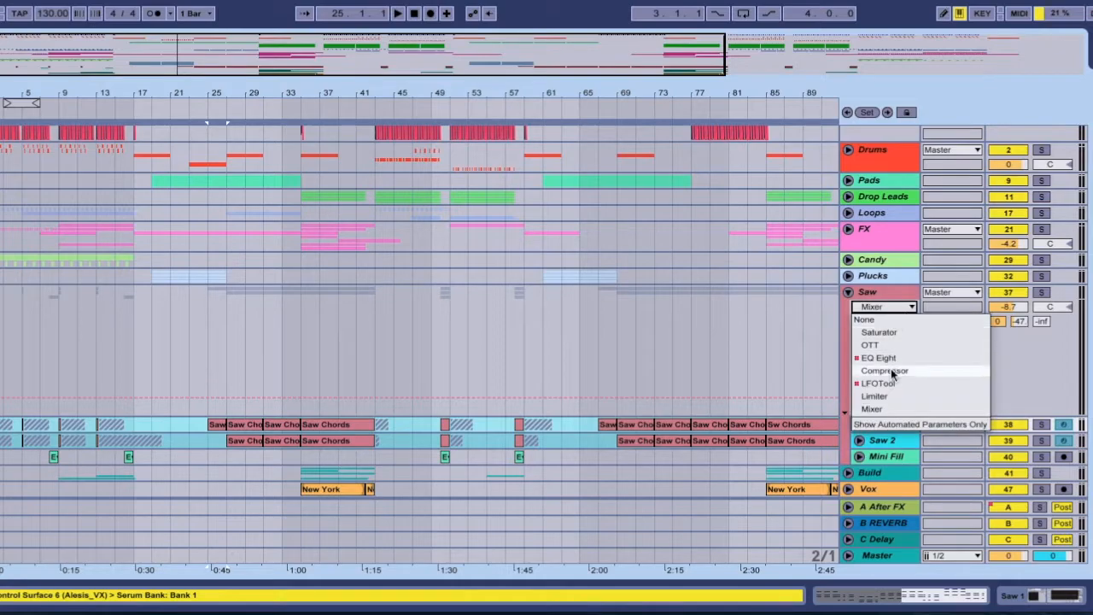
left_click(890, 307)
left_click(890, 307)
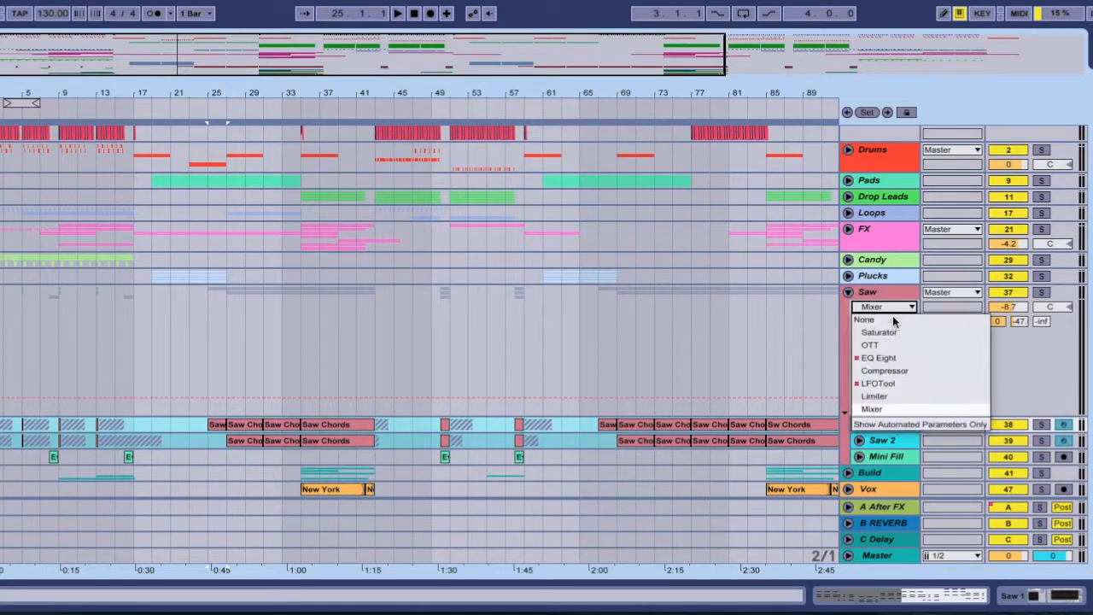
left_click(878, 358)
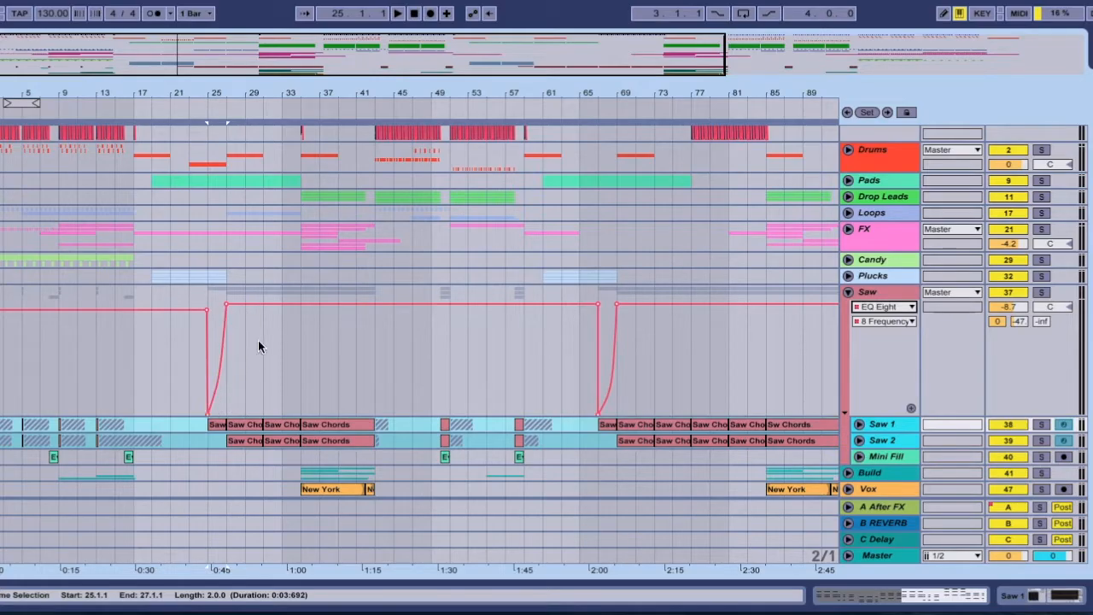
Play the arrangement from bar 1 while toggling the Saw group's solo, then stop playback
left_click(1, 385)
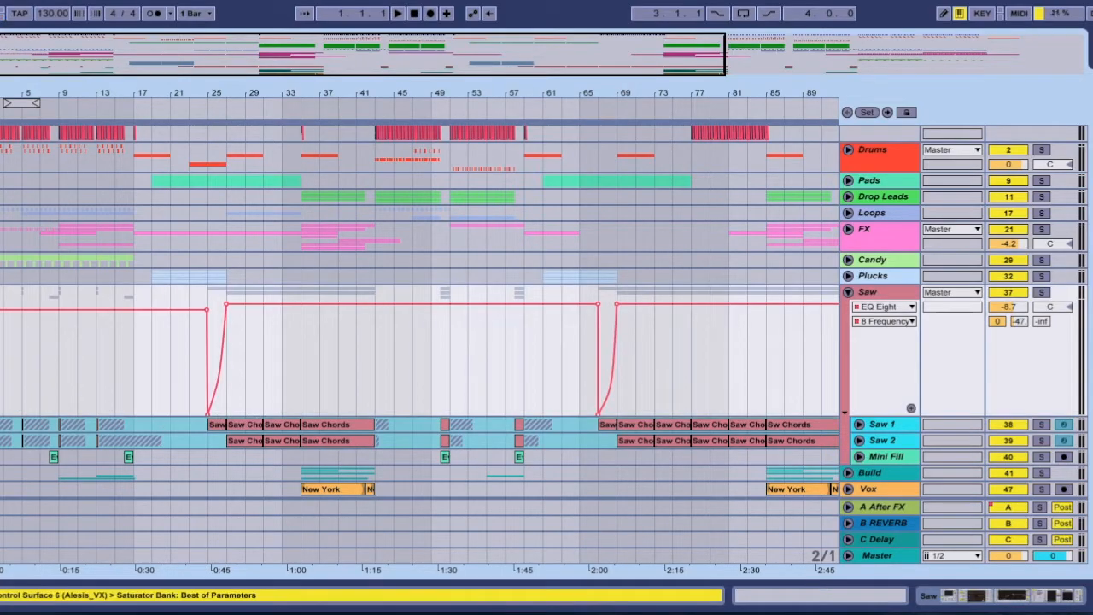
left_click(1041, 291)
key("space")
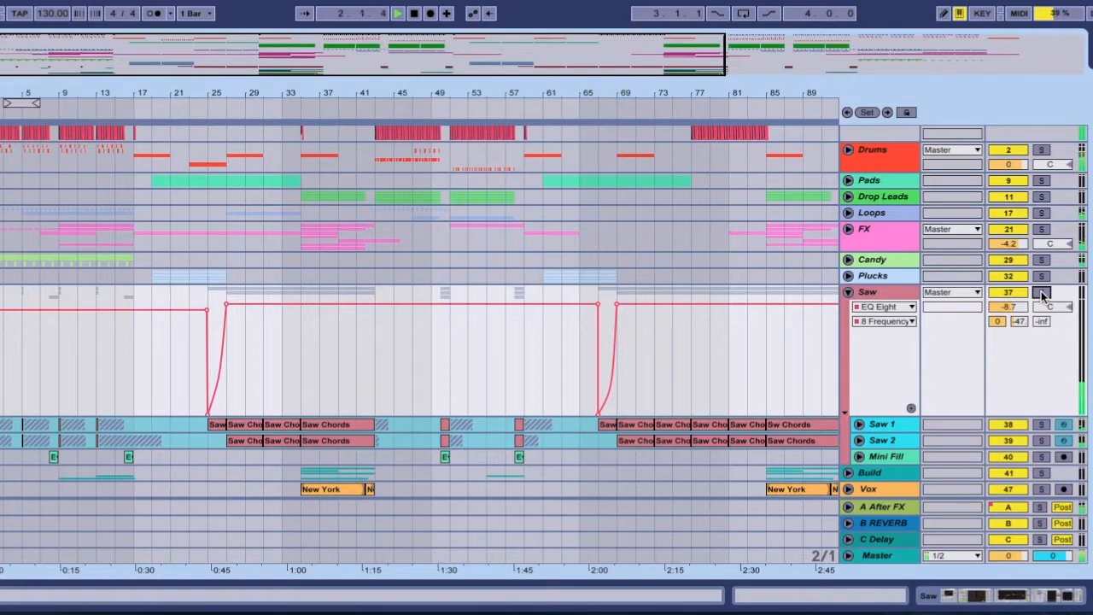
key("space")
Play from the first Saw 1 clip at bar 25 in the full mix, then solo the Saw group
left_click(216, 425)
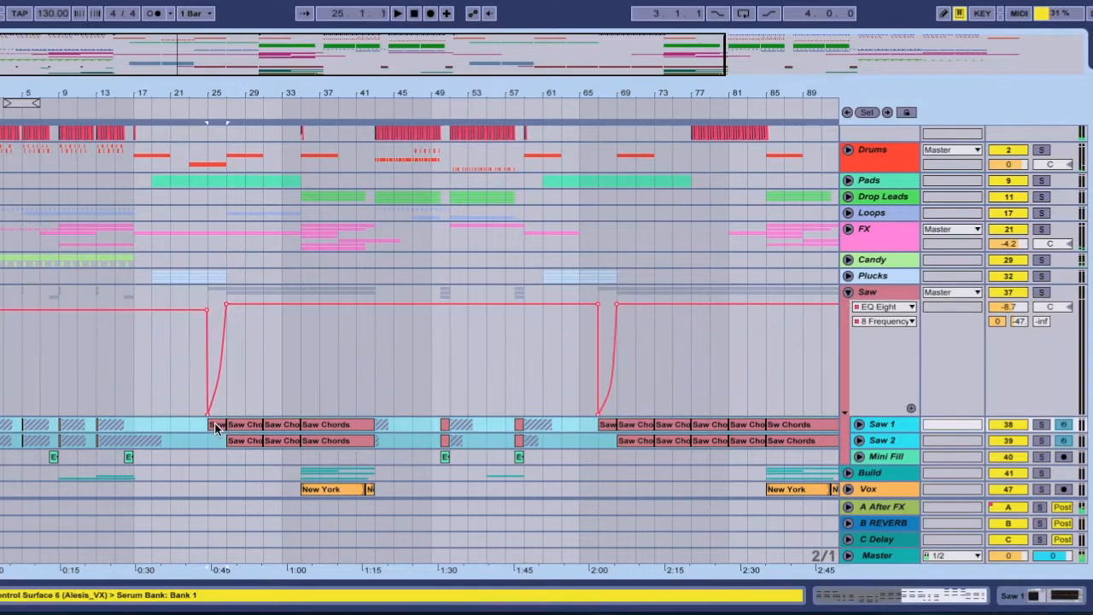
key("space")
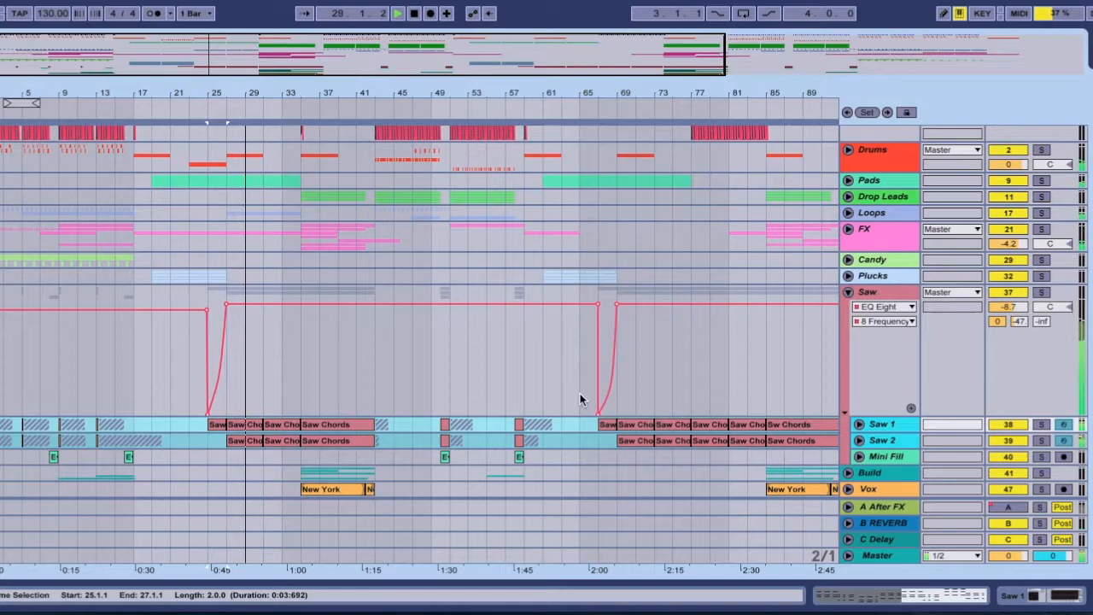
left_click(1041, 293)
Inspect the Serum and EQ Eight devices on the Saw 2 track, then hide the device chain
double_click(888, 421)
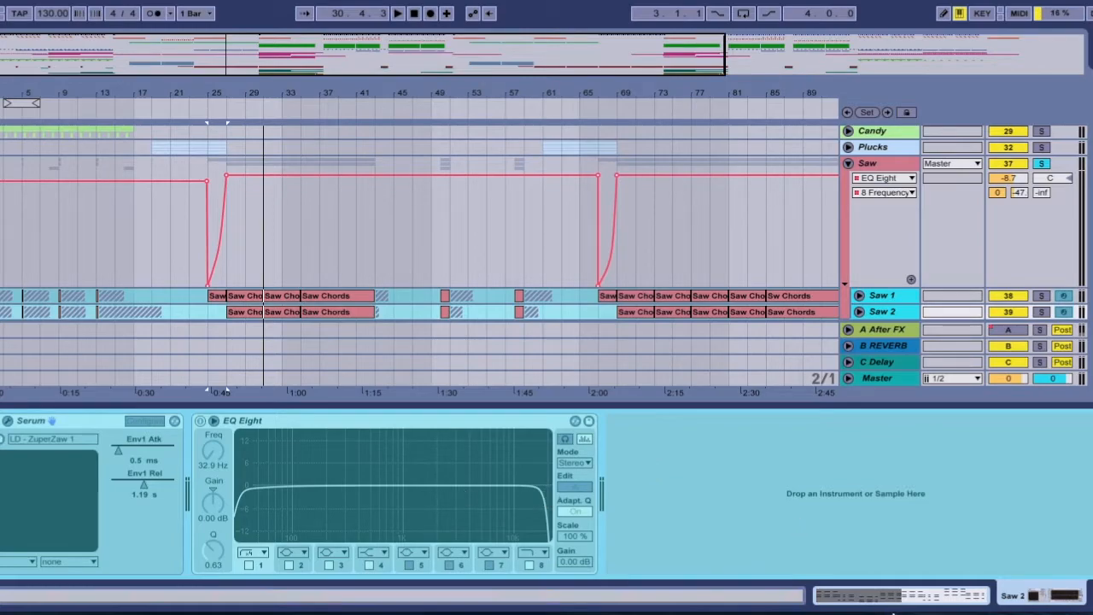
left_click(1089, 595)
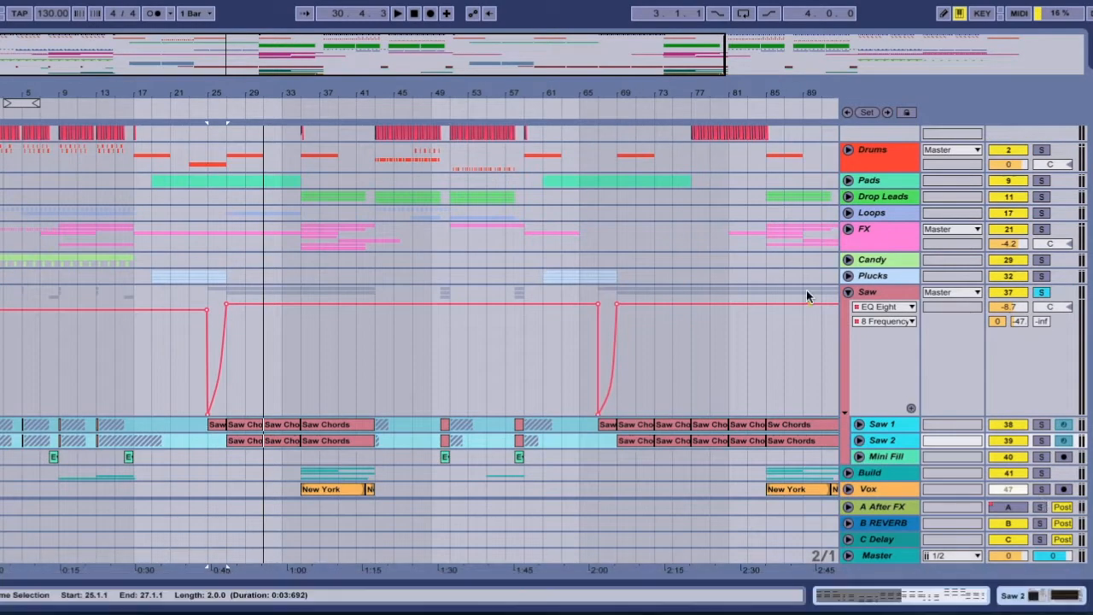
Collapse the Saw group, then unfold the Plucks group and solo it
left_click(848, 292)
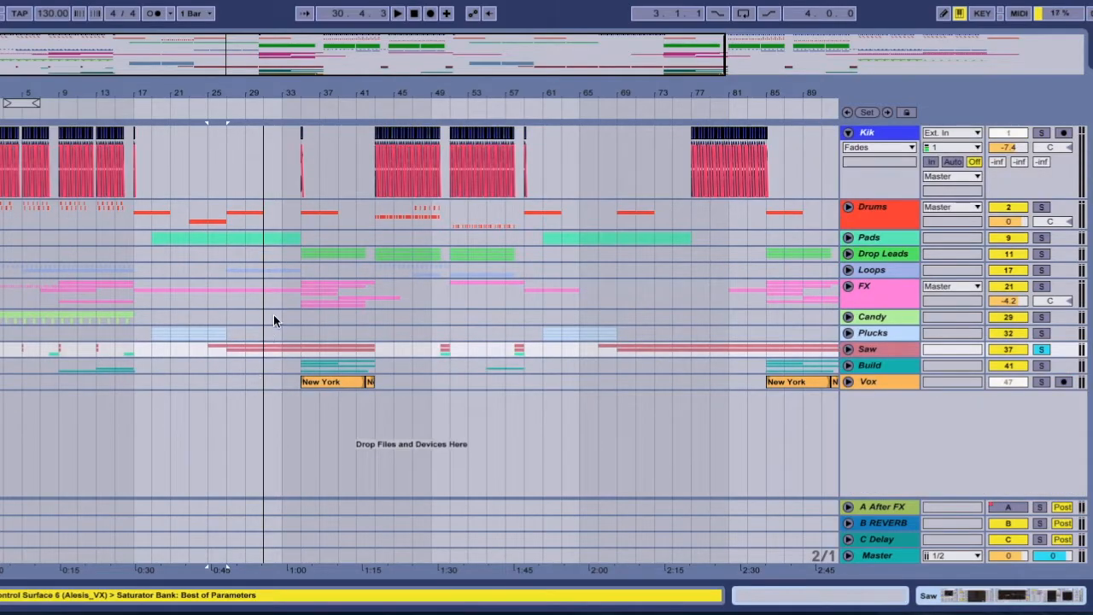
left_click(848, 349)
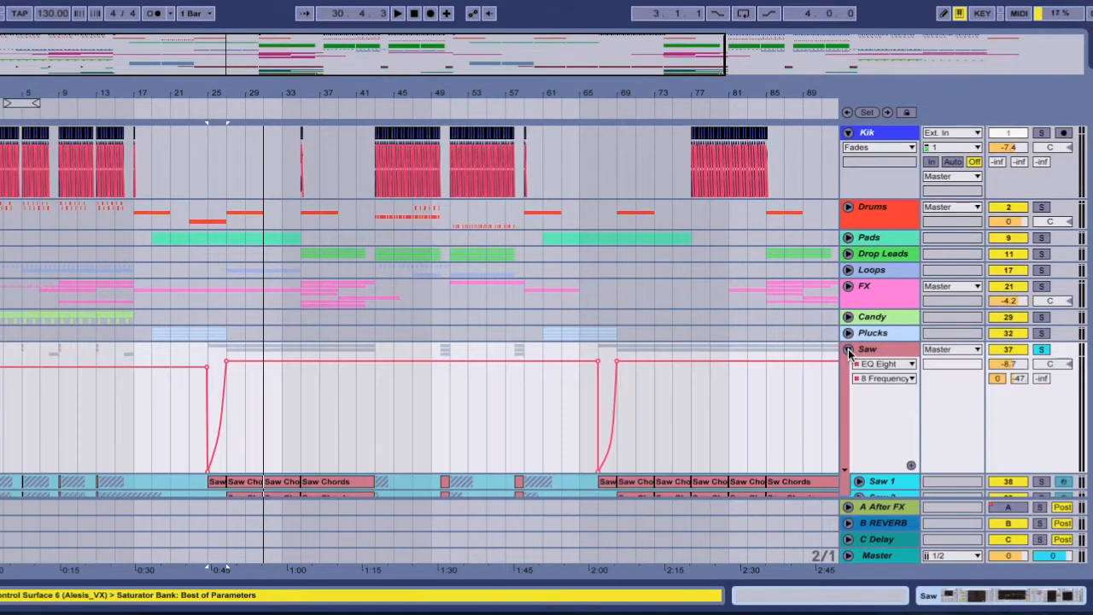
left_click(847, 349)
left_click(880, 335)
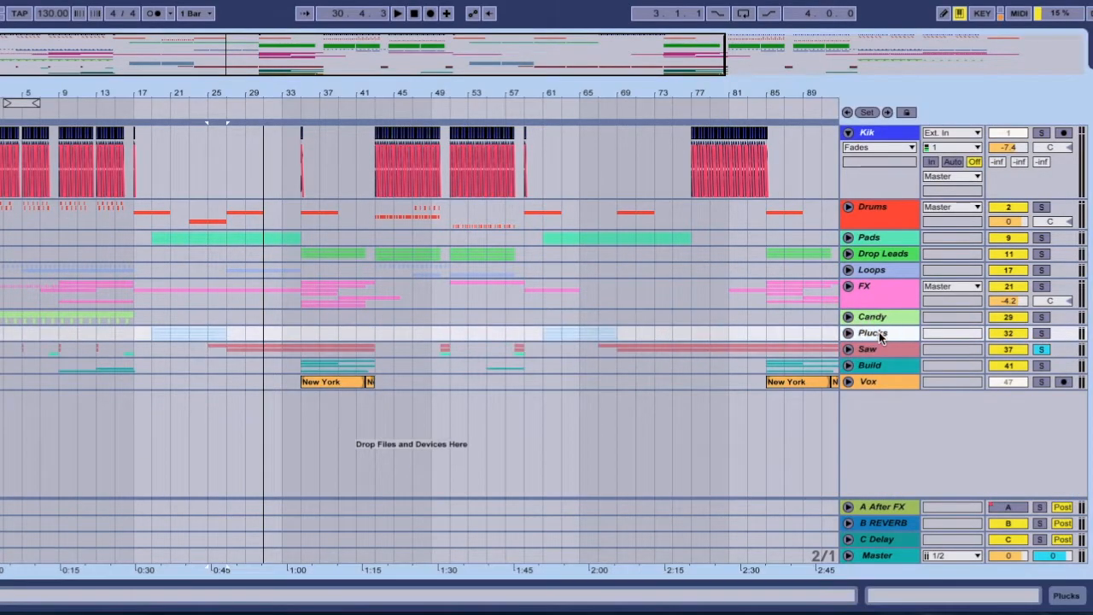
left_click(848, 333)
left_click(1040, 333)
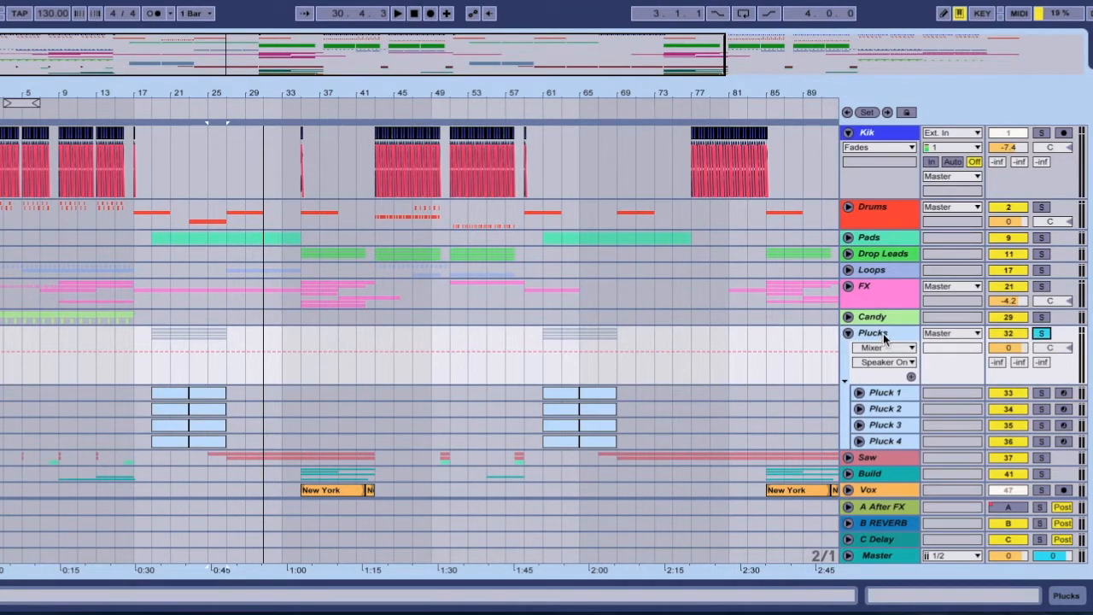
Play from the Pluck 1 clip at bar 19, soloing Pluck 1 to Pluck 4 in turn, then solo the Plucks group again
left_click(167, 395)
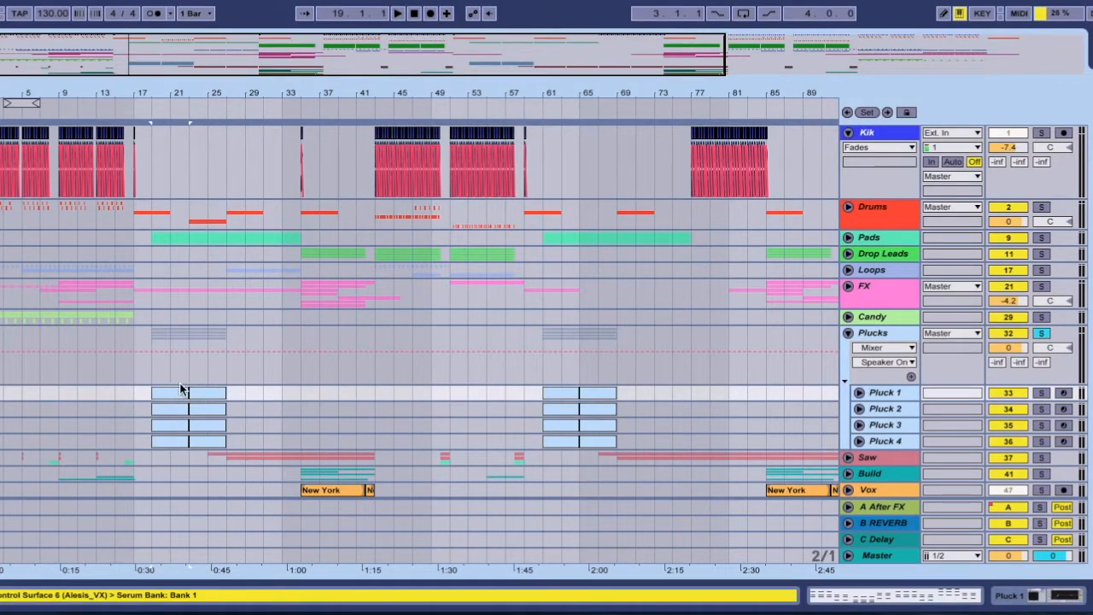
left_click(188, 376)
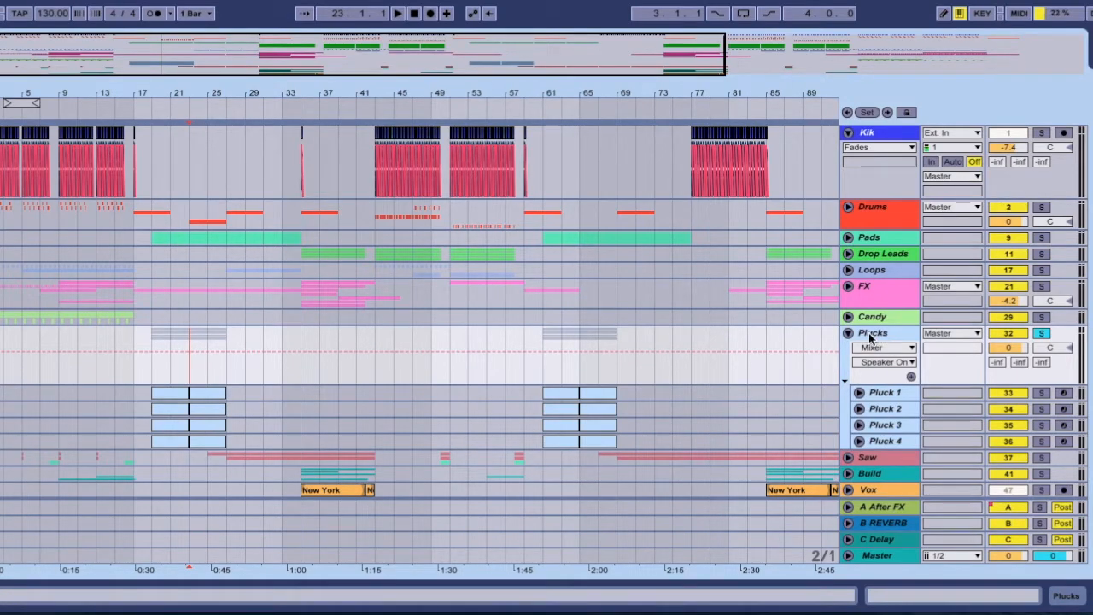
left_click(176, 392)
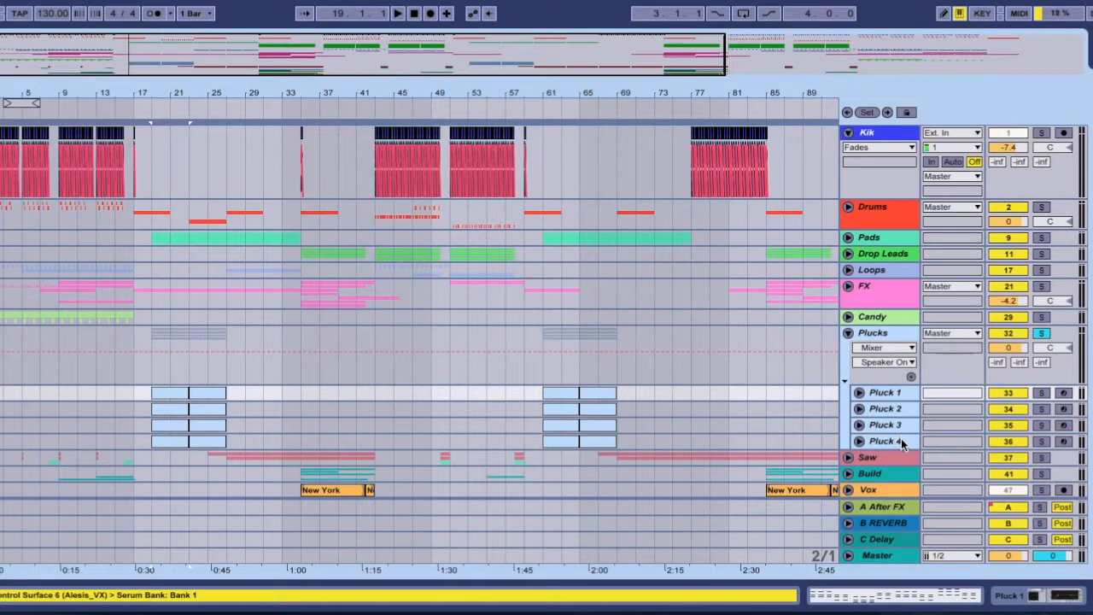
left_click(1041, 394)
key("space")
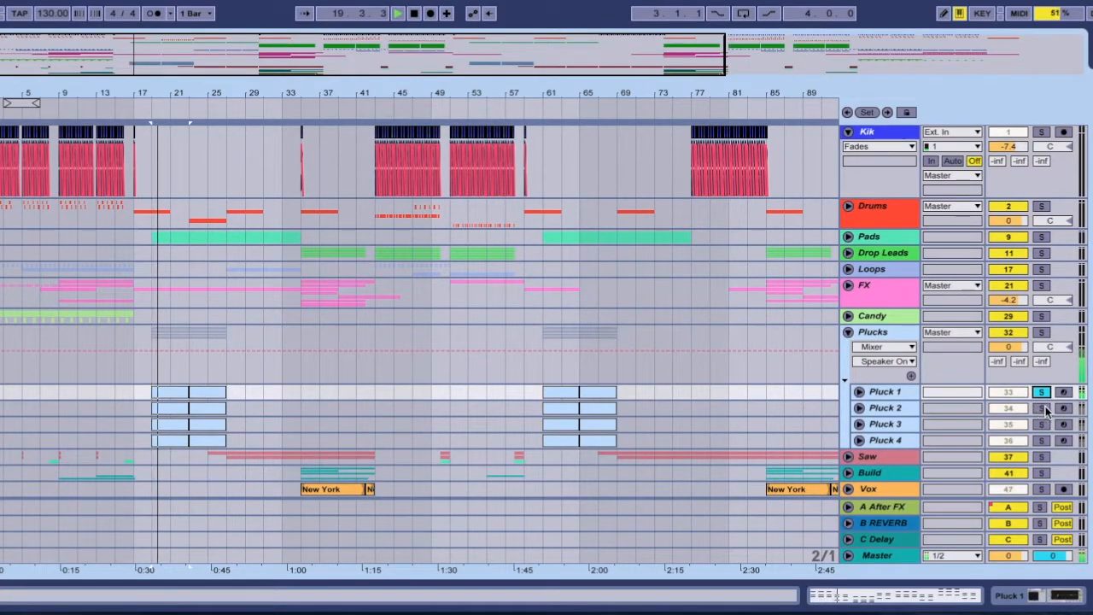
left_click(1041, 407)
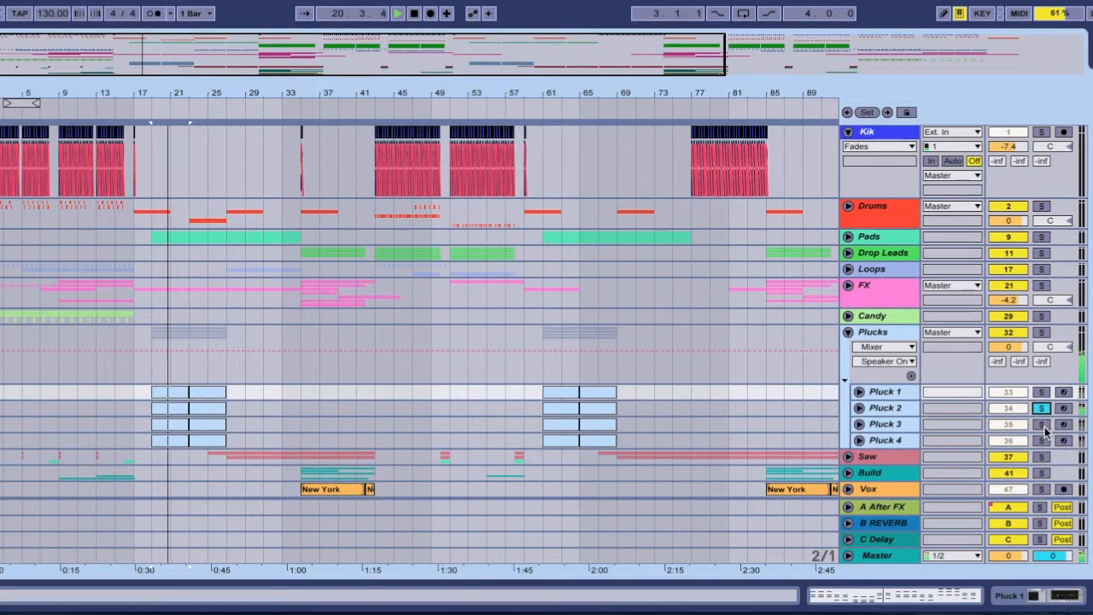
left_click(1043, 425)
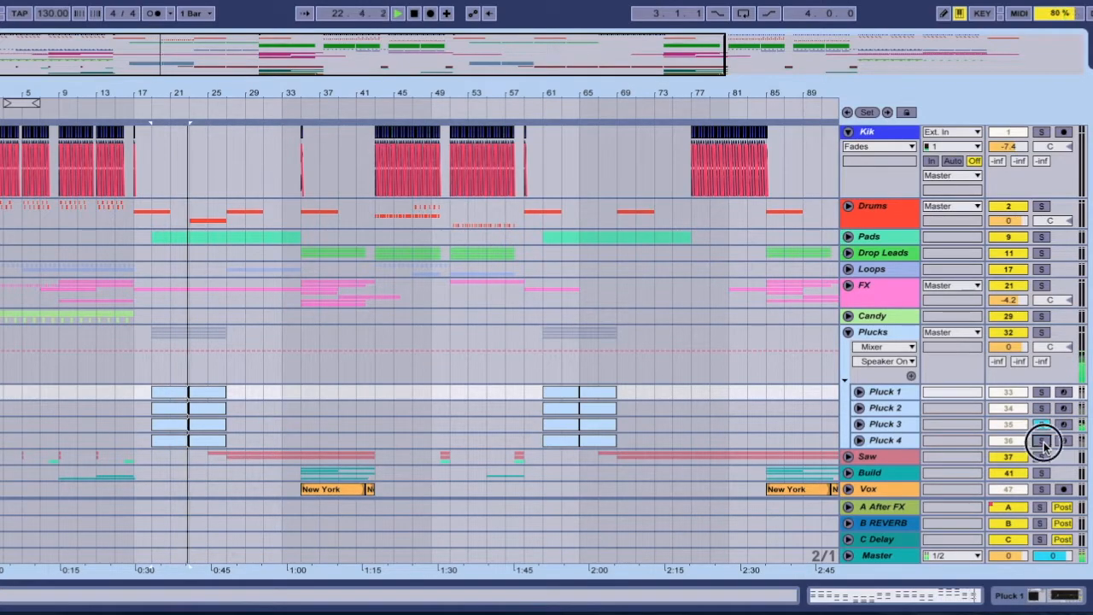
left_click(1042, 439)
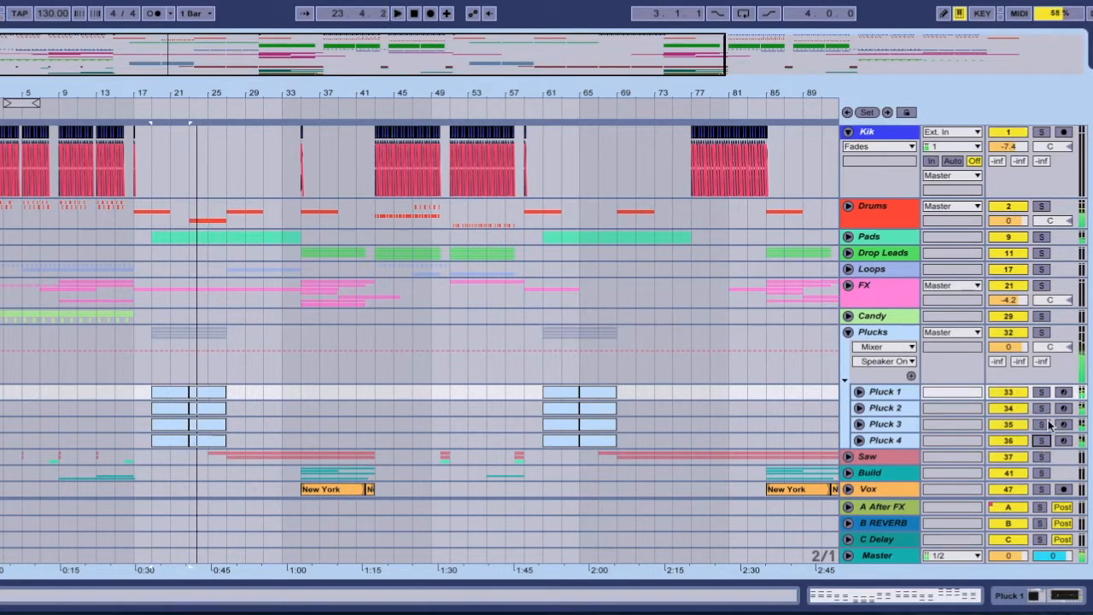
left_click(1041, 331)
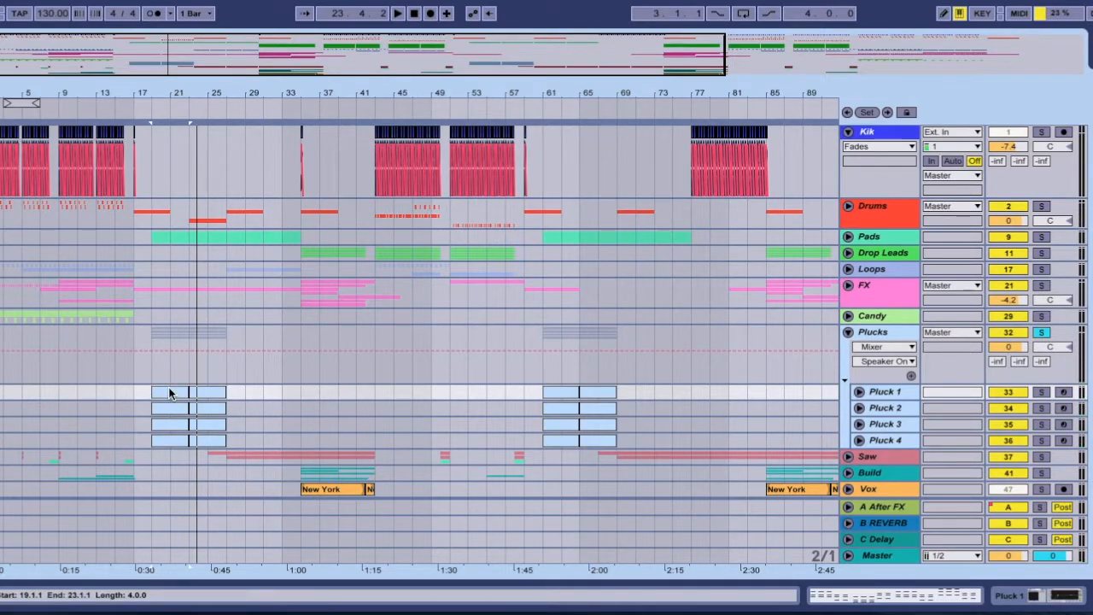
Inspect the device chains of the Pluck 2, Pluck 3 and Plucks group tracks, hiding the device view after each
double_click(909, 408)
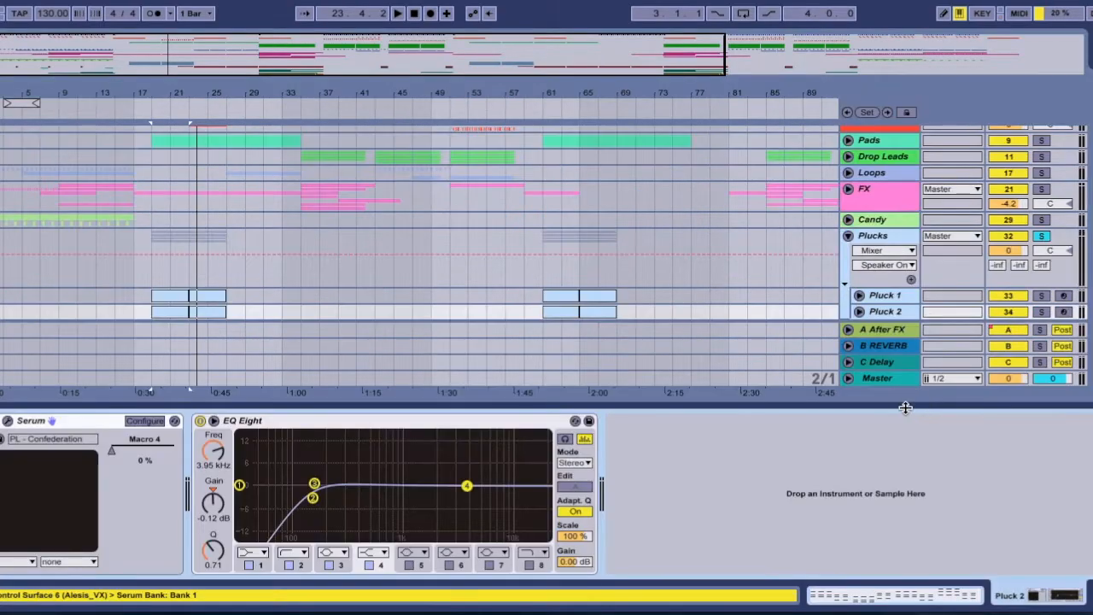
key("ctrl+alt+l")
double_click(895, 423)
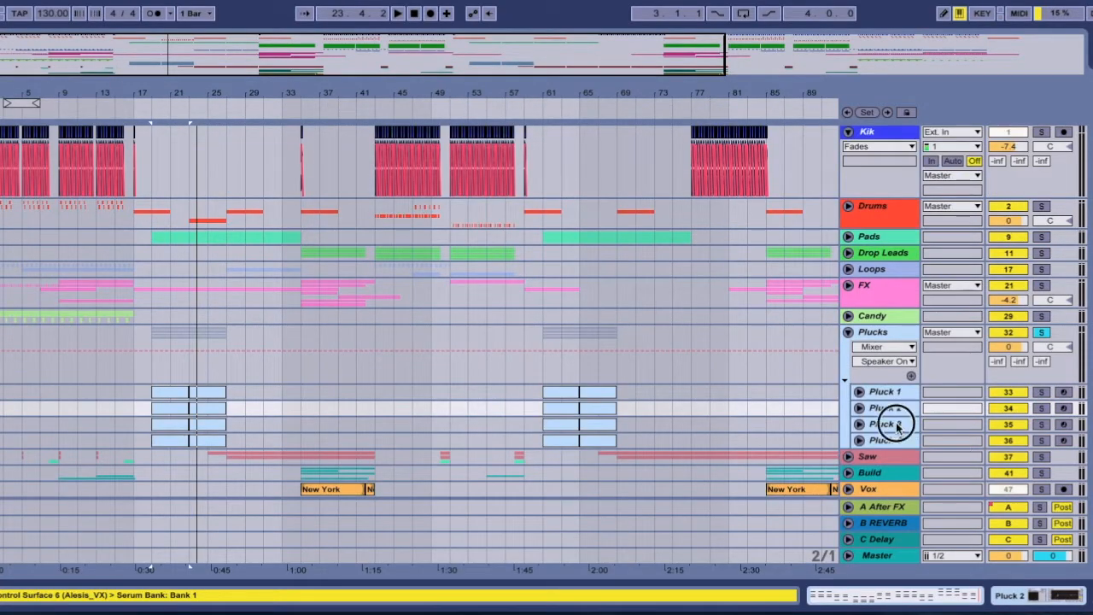
key("ctrl+alt+l")
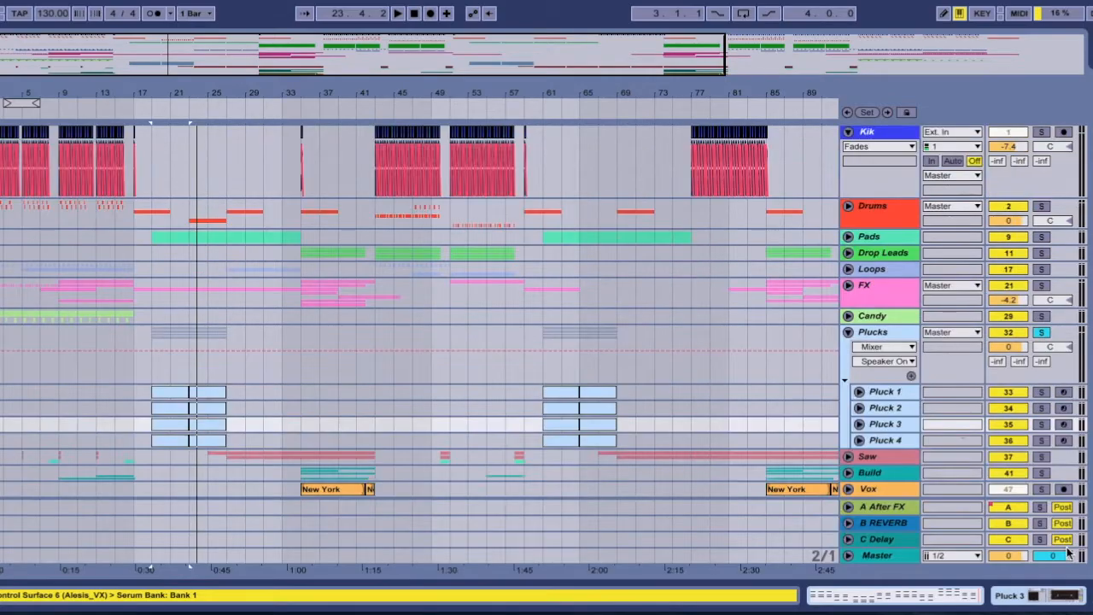
double_click(873, 336)
key("ctrl+alt+l")
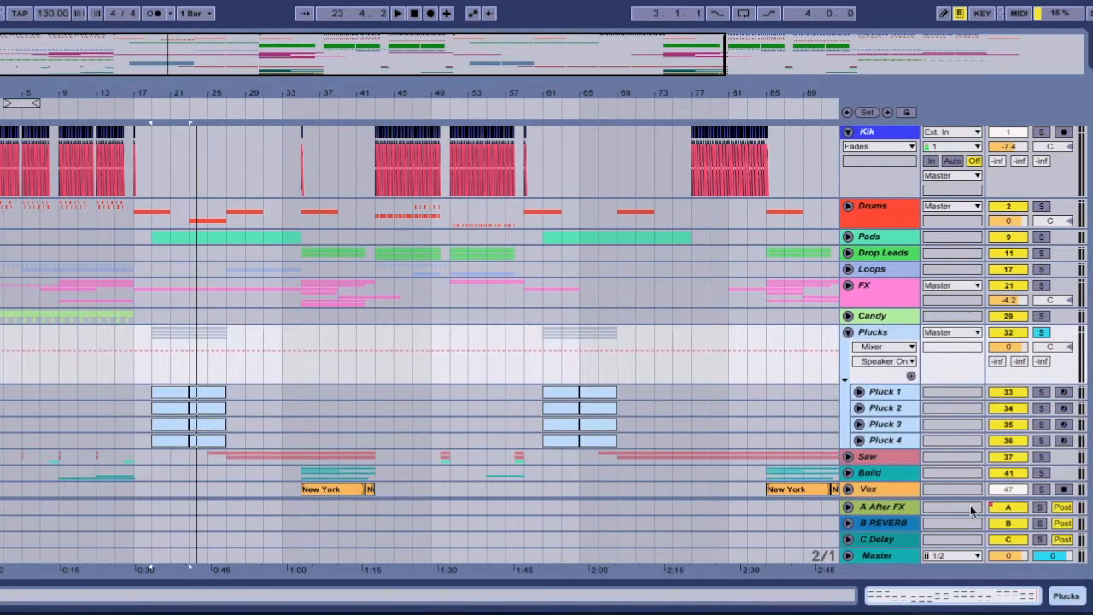
Play the soloed Plucks group from bar 19, then unsolo and collapse it
left_click(150, 367)
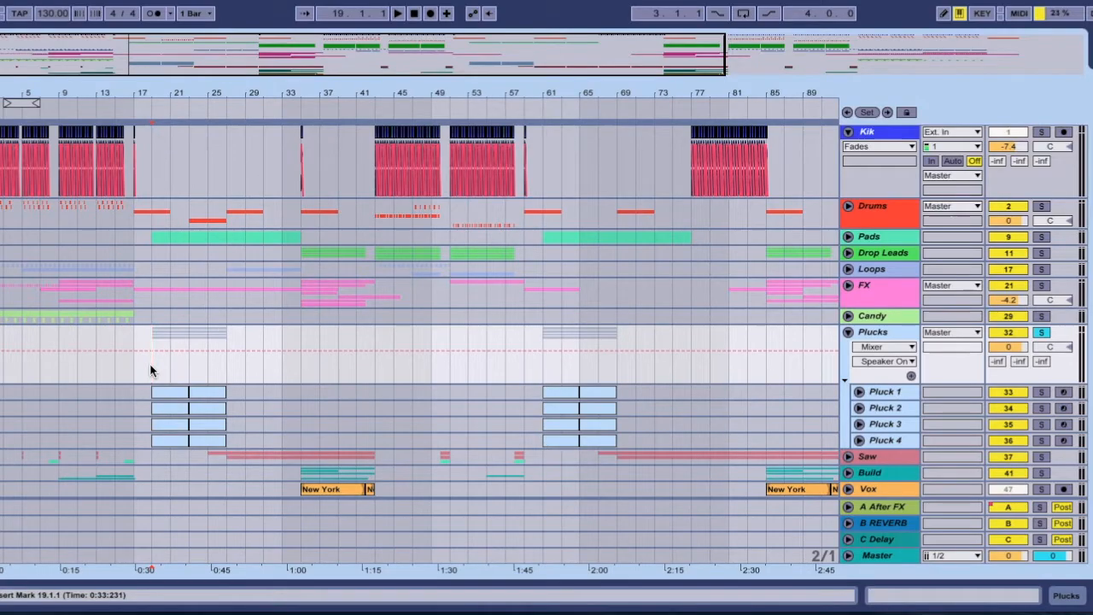
key("space")
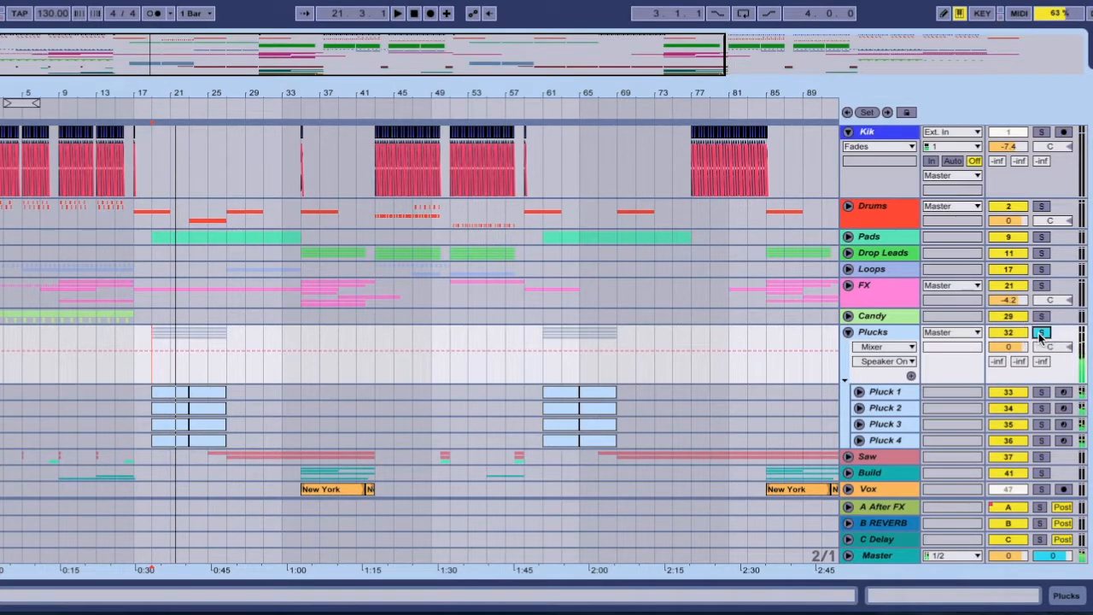
left_click(847, 332)
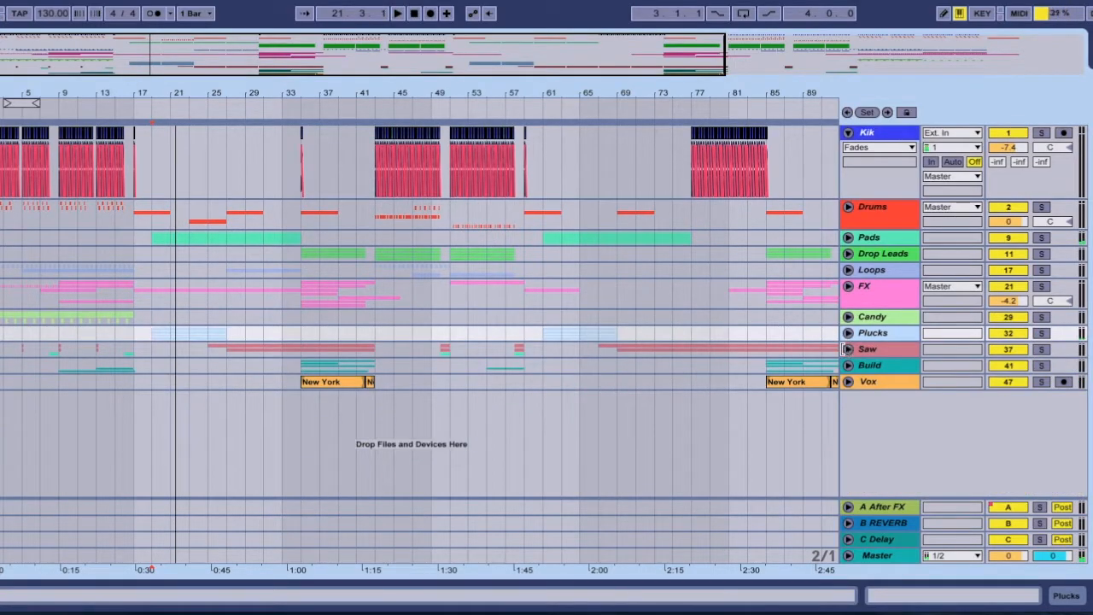
Unfold and solo the FX group, then select the Uplifter clip at bar 35
left_click(848, 288)
left_click(1040, 286)
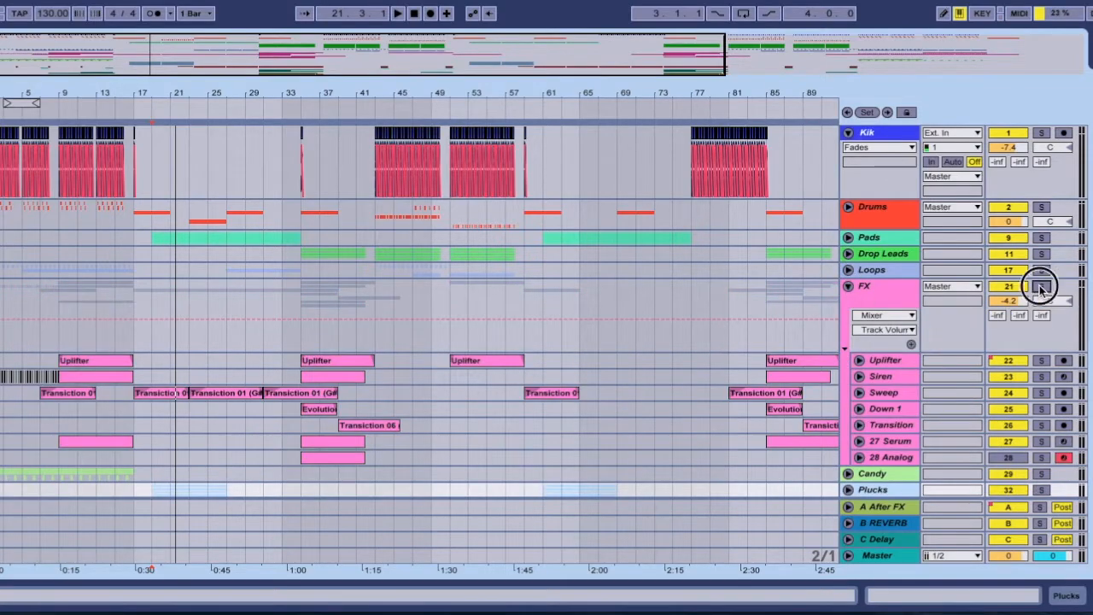
scroll(433, 363, "down", 1)
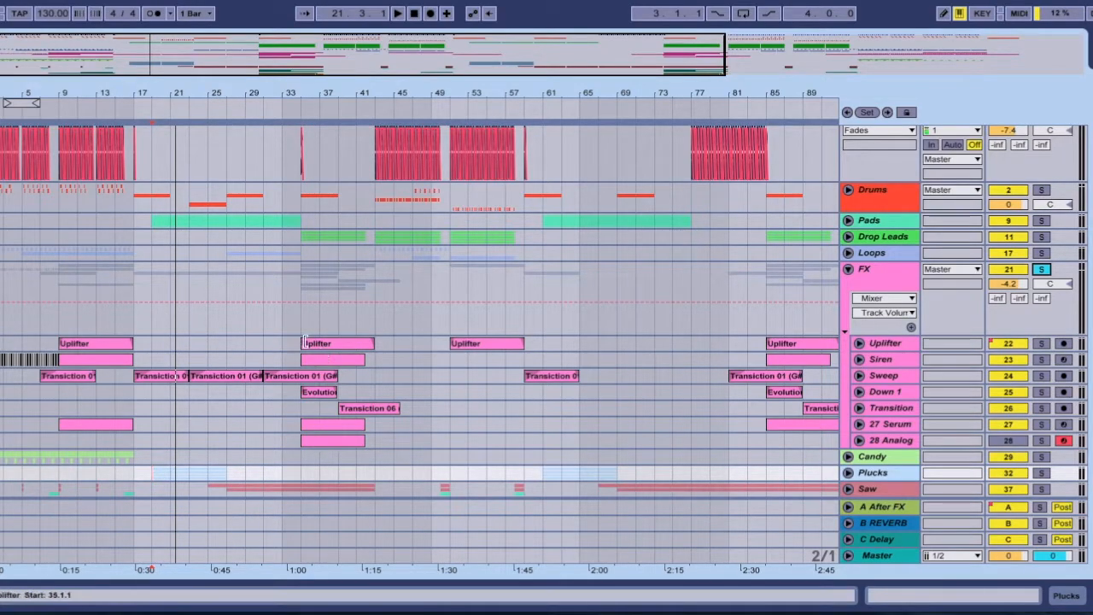
left_click(334, 346)
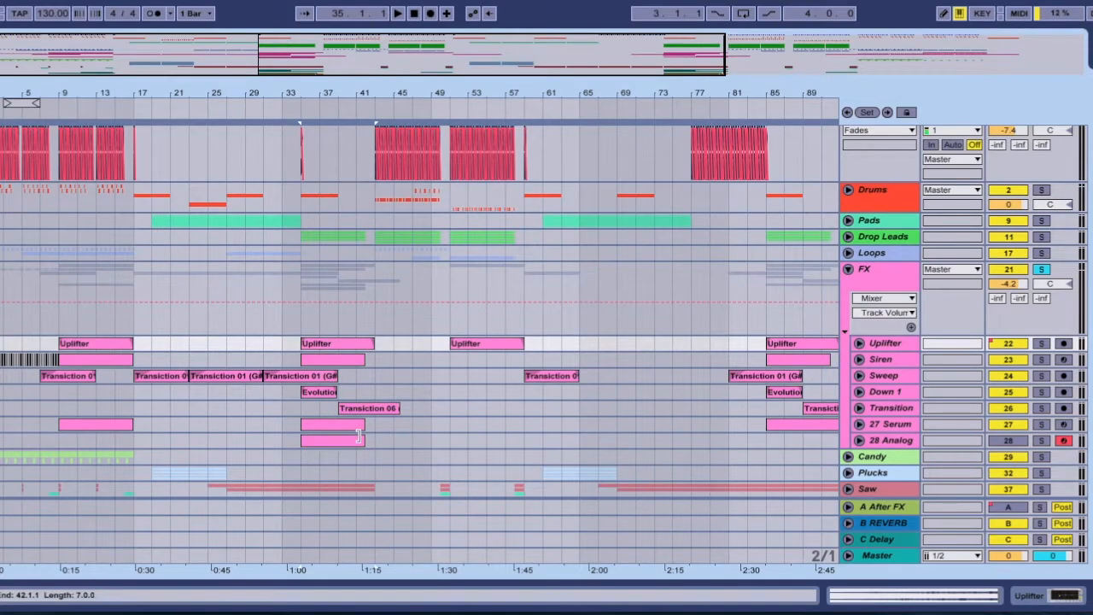
scroll(362, 434, "up", 1)
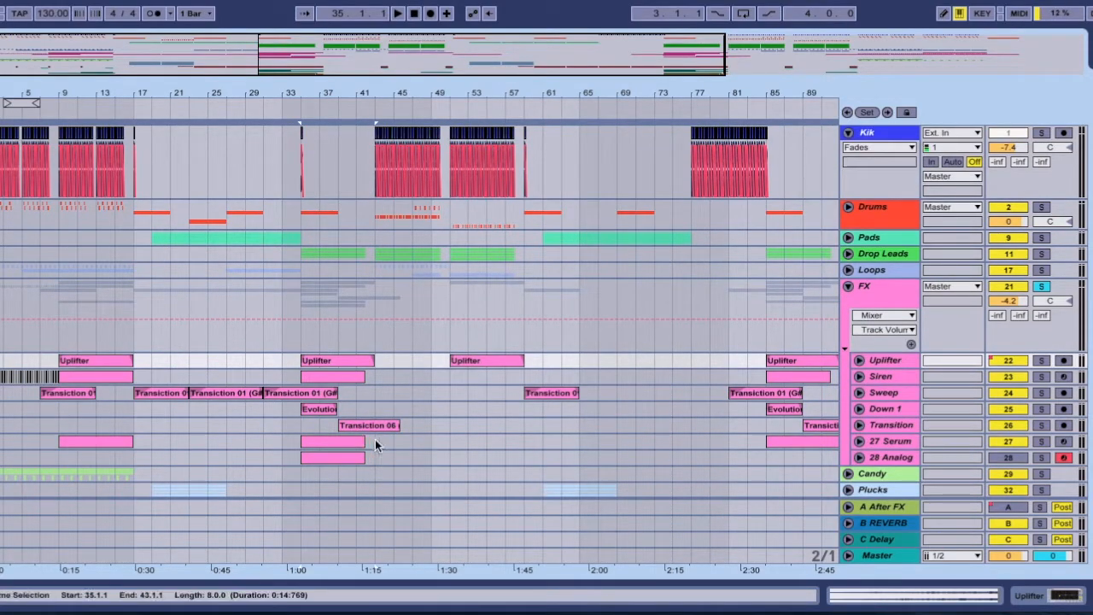
Solo the 27 Serum track, unfold its 1 Frequency automation, play from bar 35 and inspect its Serum and EQ Eight devices
left_click(1039, 440)
left_click(893, 441)
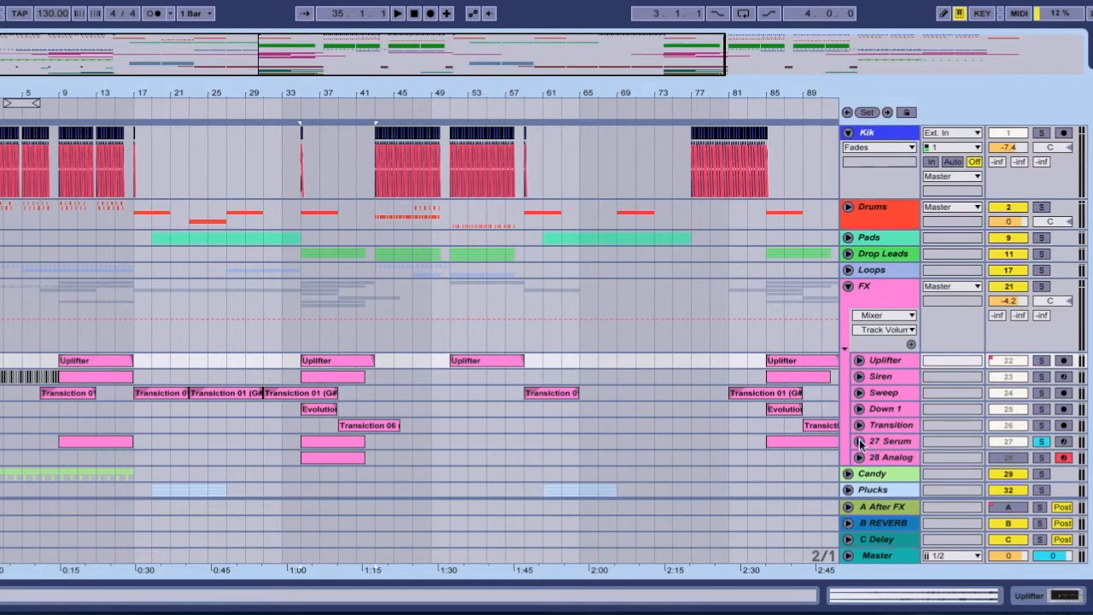
left_click(859, 441)
left_click(340, 440)
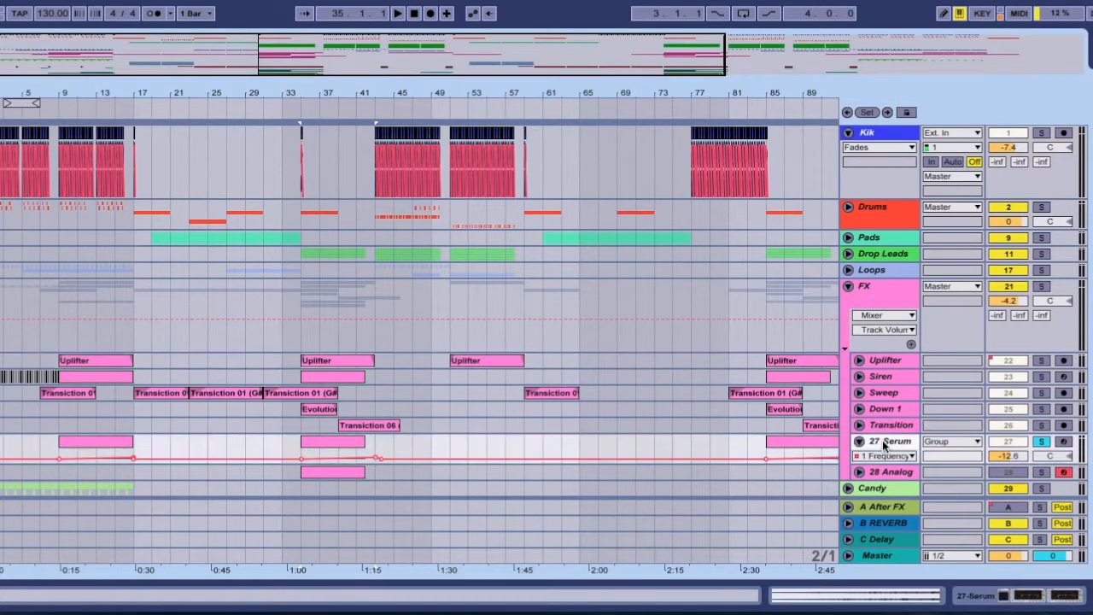
key("space")
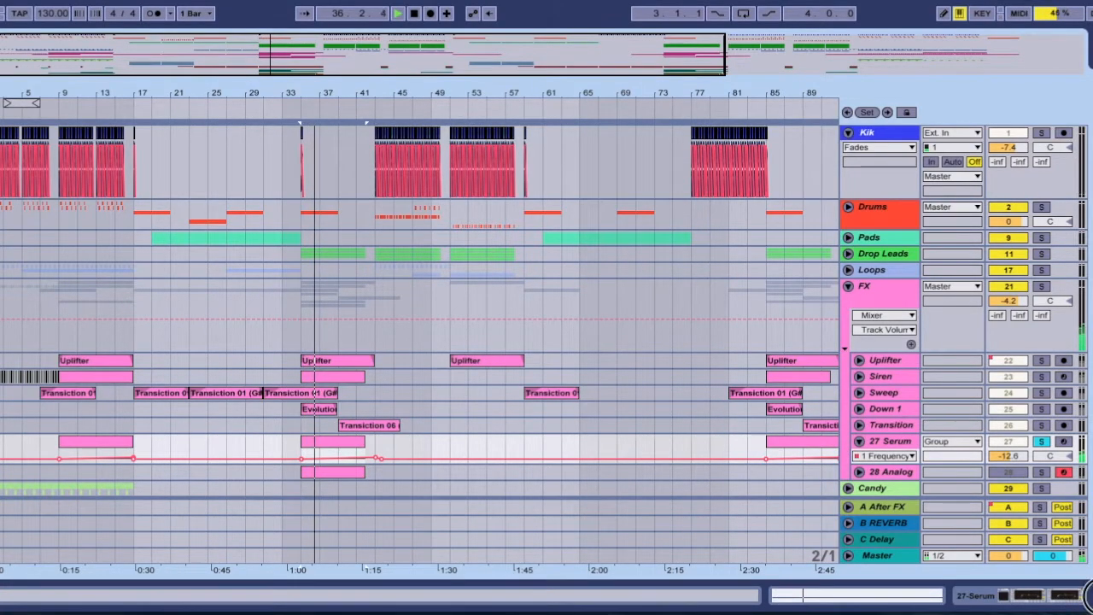
left_click(1029, 596)
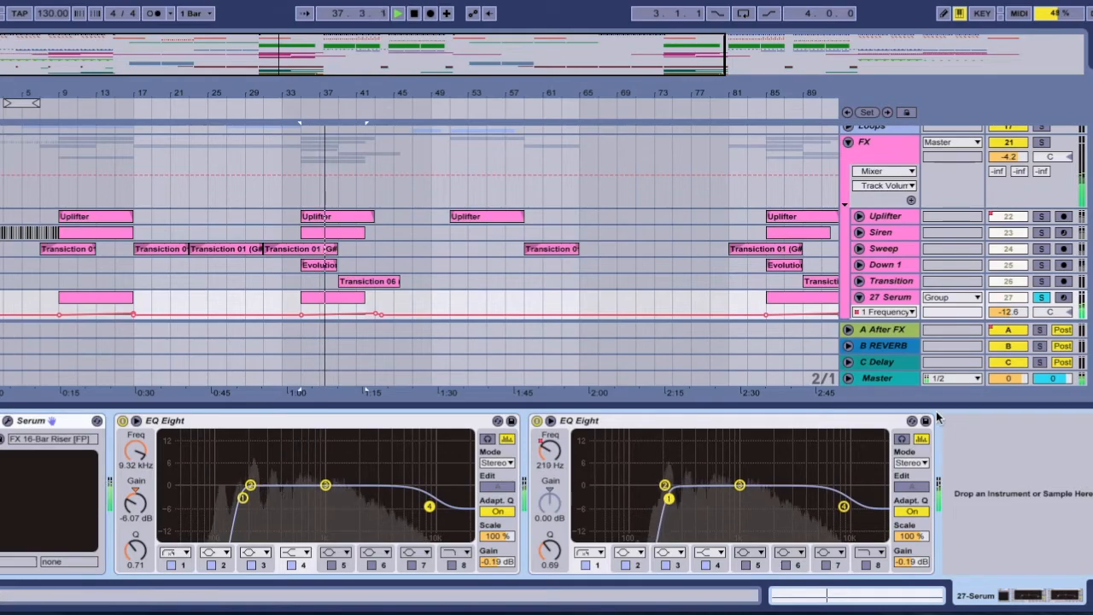
left_click(1089, 595)
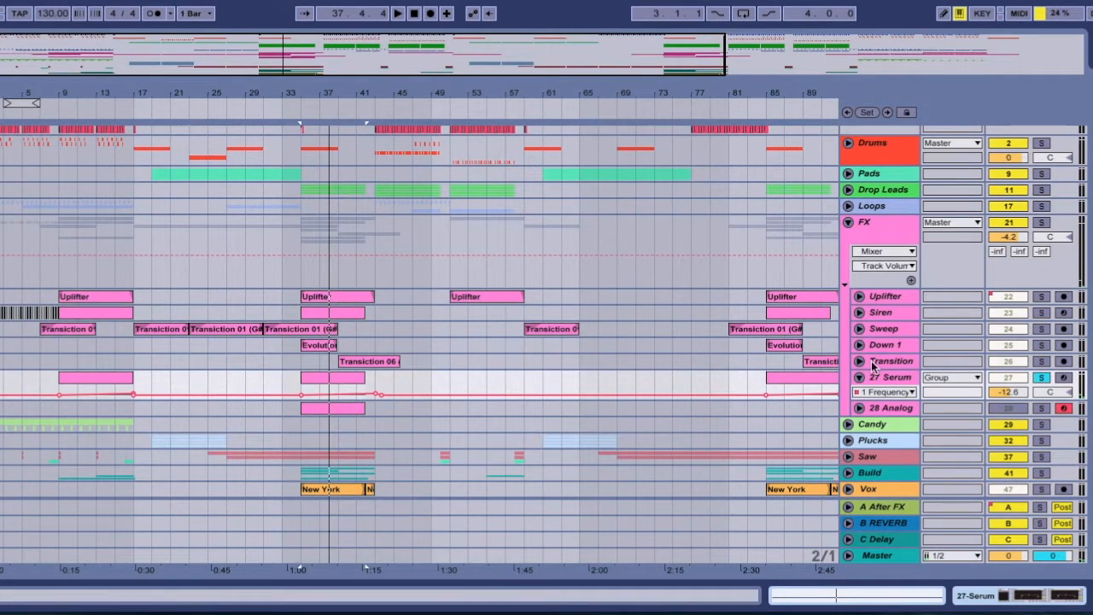
Solo the Siren track in the FX group and play it from bar 35
scroll(846, 312, "up", 1)
left_click(895, 331)
key("space")
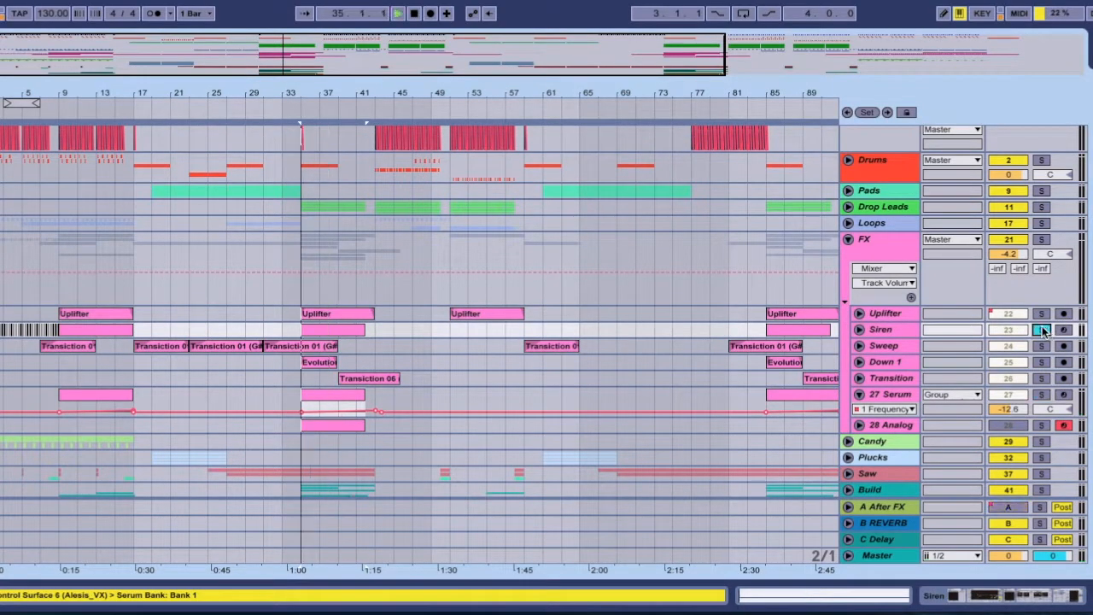
left_click(1041, 329)
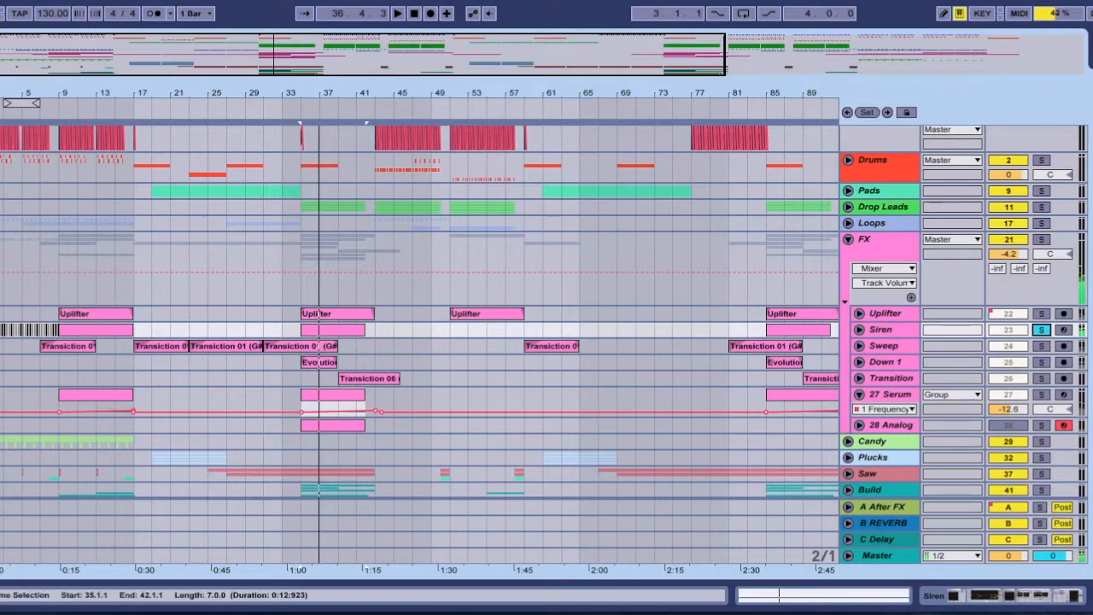
Play the arrangement from bar 1 and unsolo the Siren track to hear the full mix, then stop playback
key("space")
key("Up")
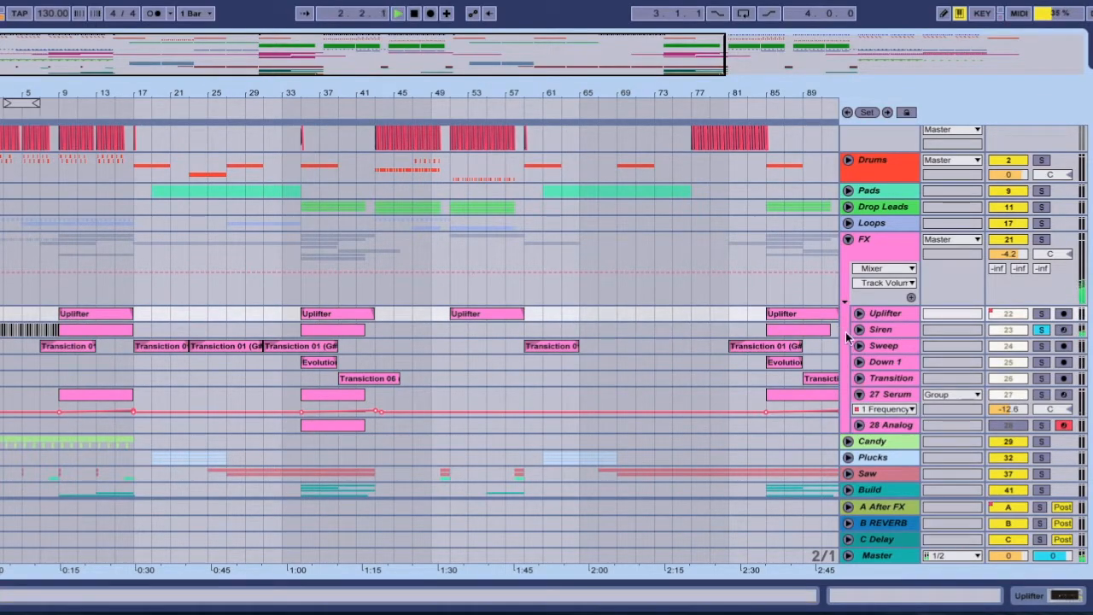
left_click(1040, 328)
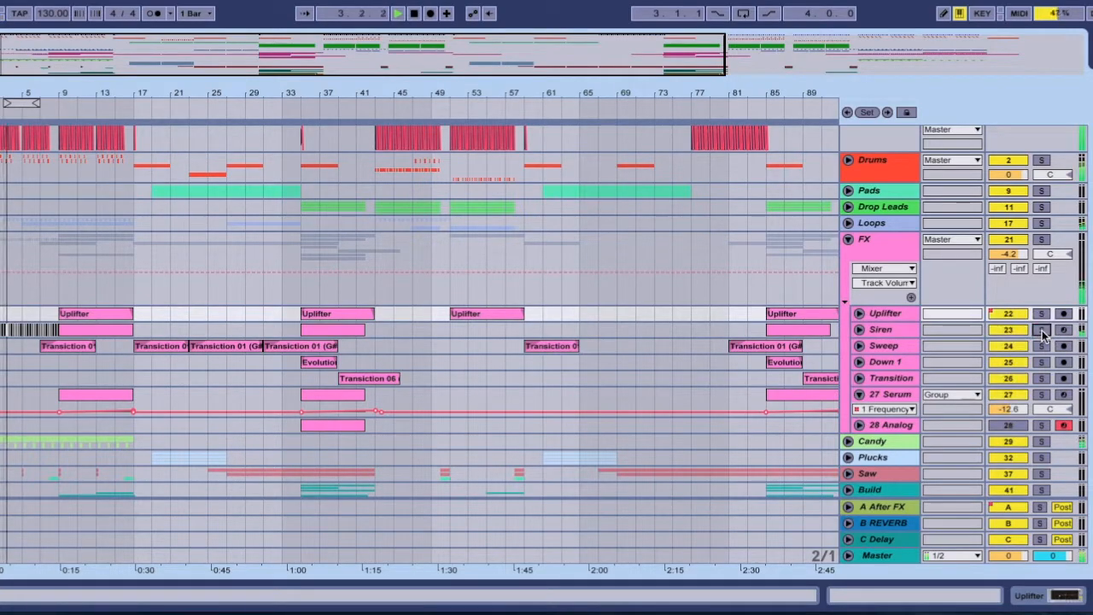
scroll(435, 388, "down", 1)
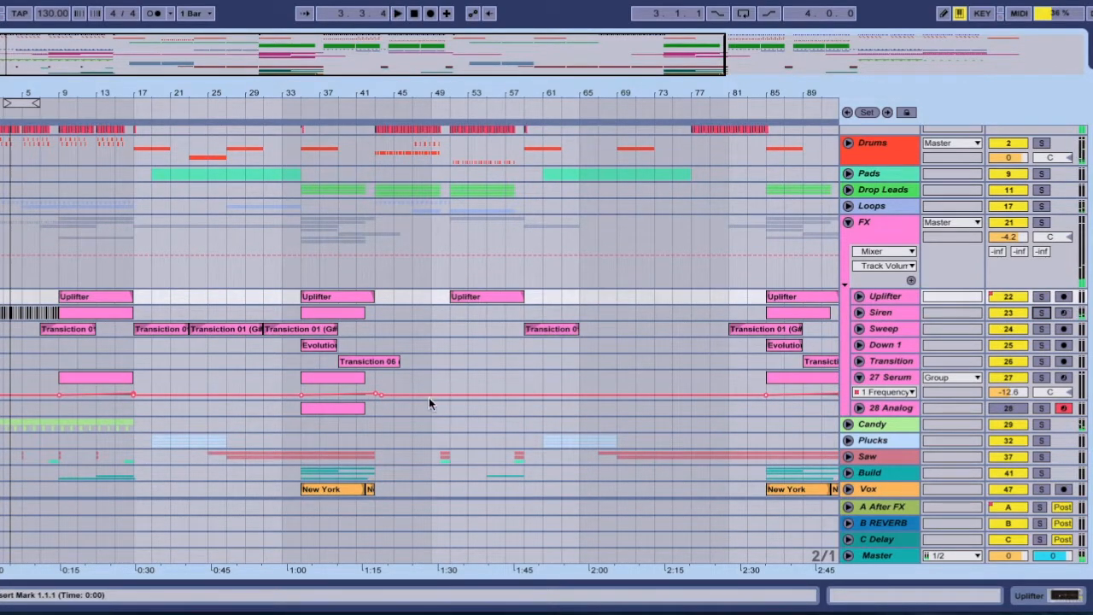
Collapse the FX group, unfold the Candy group and zoom out to show the whole arrangement
left_click(848, 224)
left_click(848, 316)
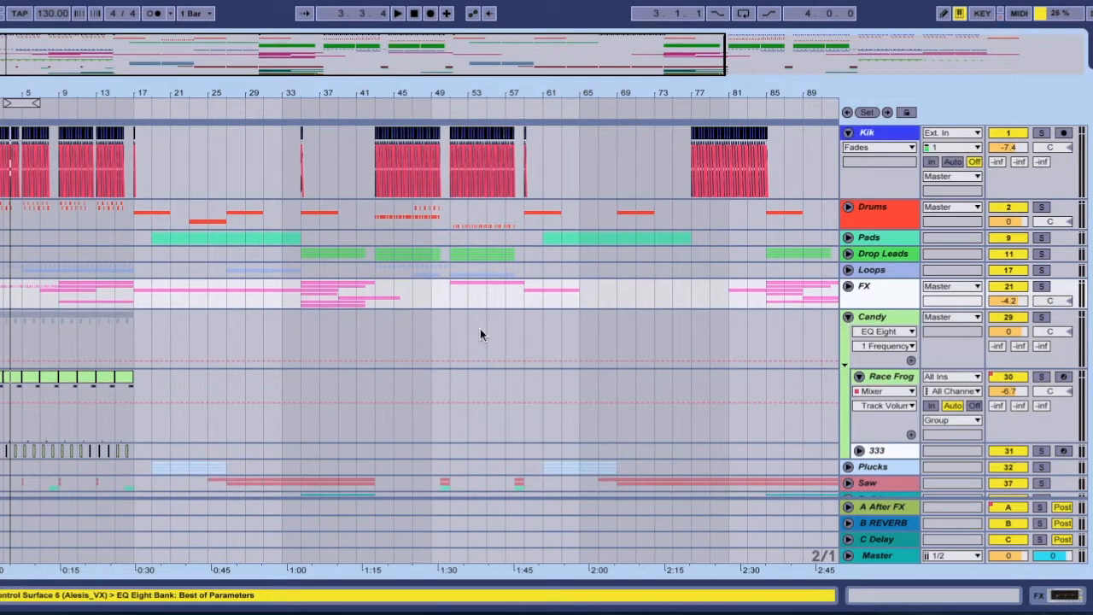
left_click_drag(505, 93, 505, 55)
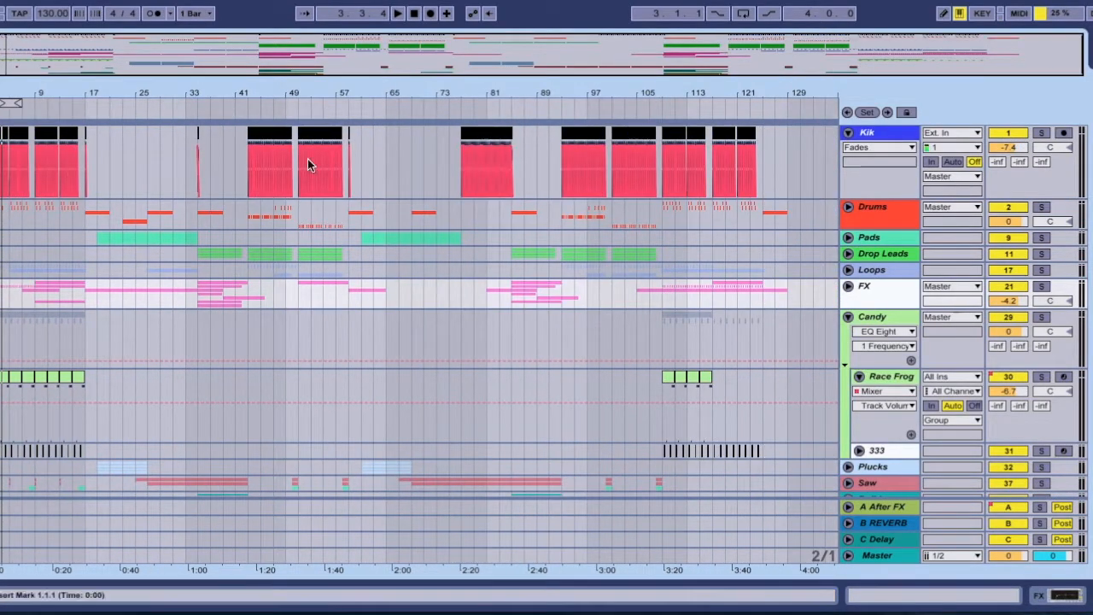
Solo the Race Frog track in the Candy group, inspect its Serum device and play it from bar 1
left_click(5, 379)
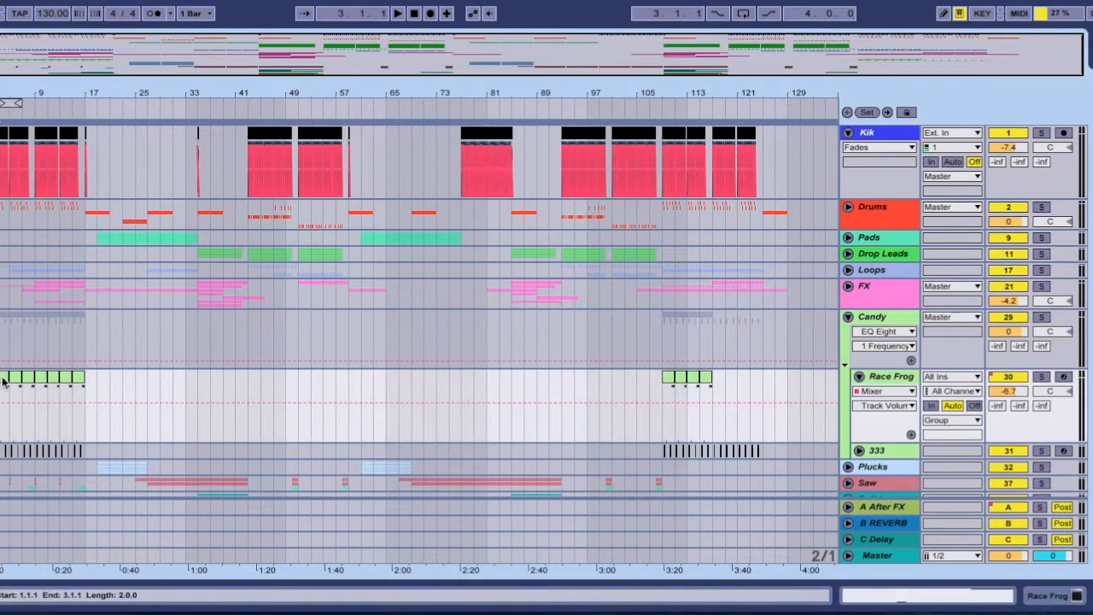
left_click(1040, 378)
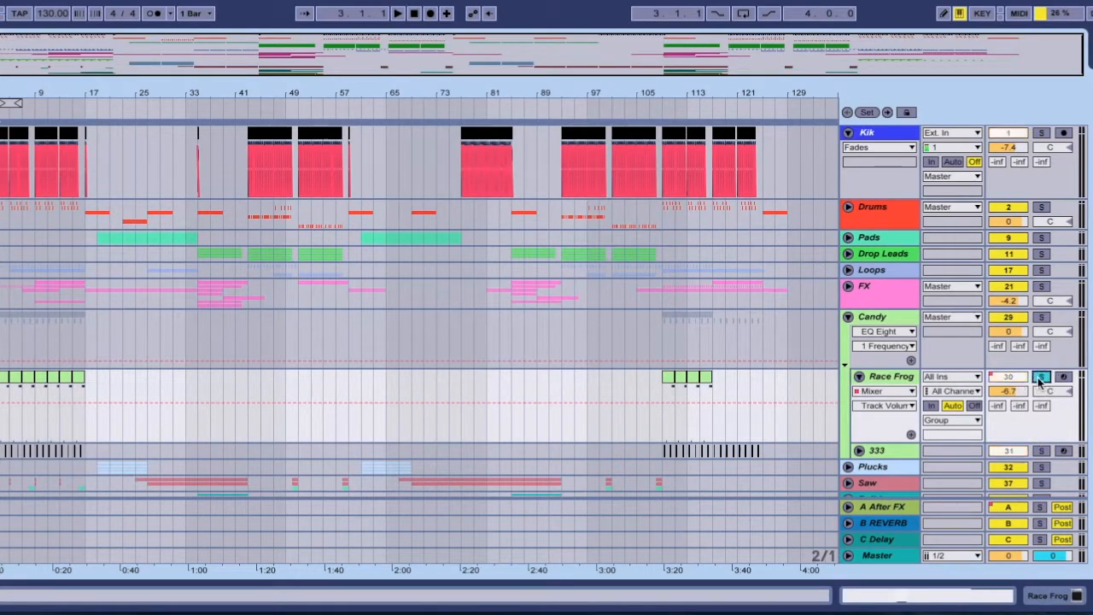
double_click(904, 377)
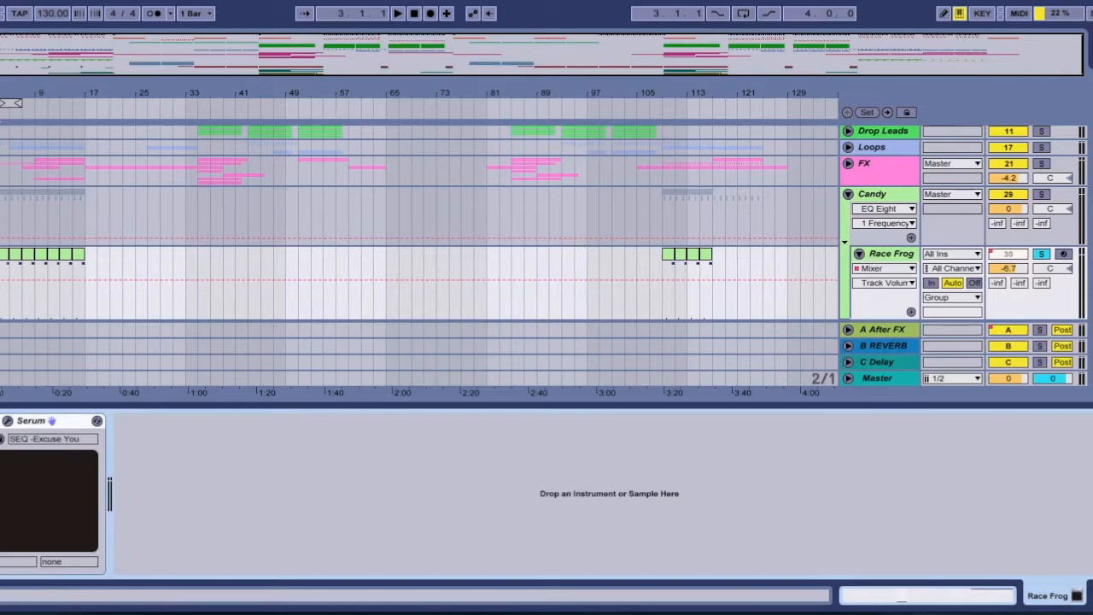
left_click(1086, 595)
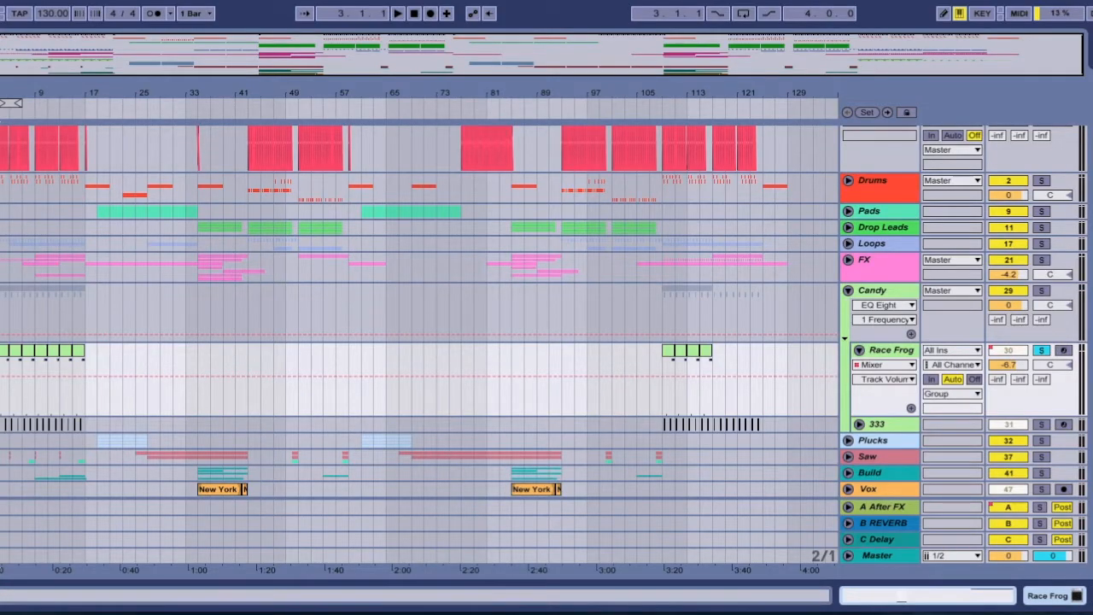
left_click(1076, 596)
left_click(1077, 596)
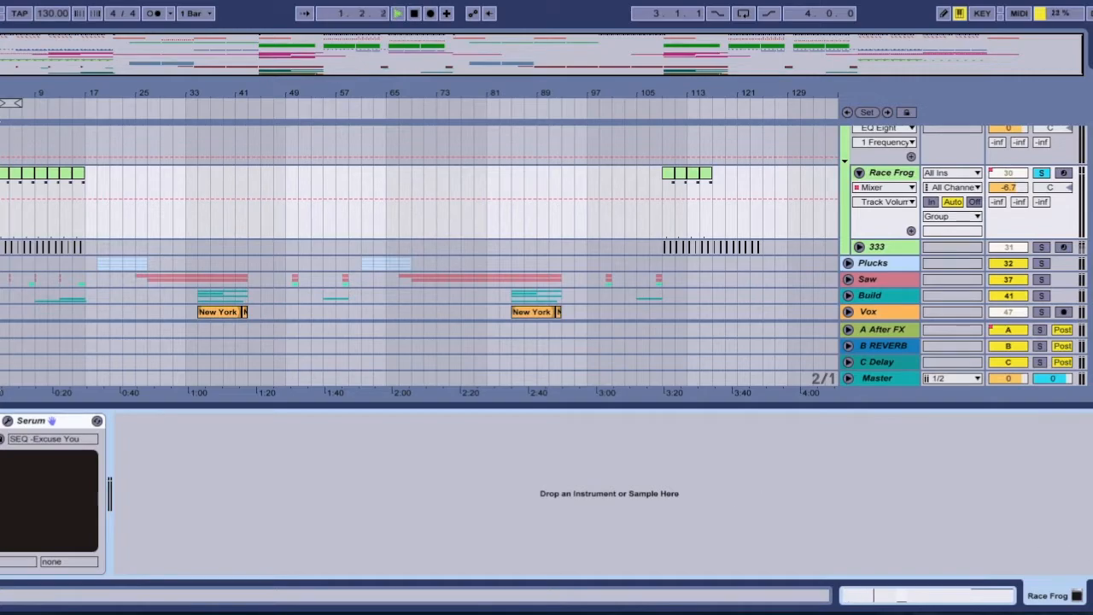
mouse_move(1078, 612)
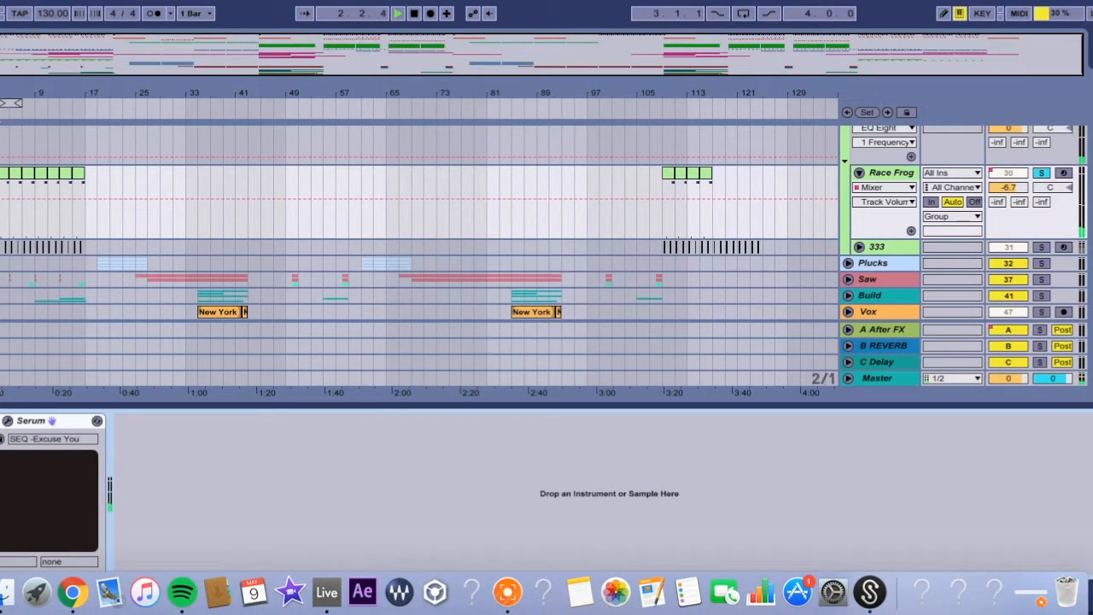
left_click(1087, 596)
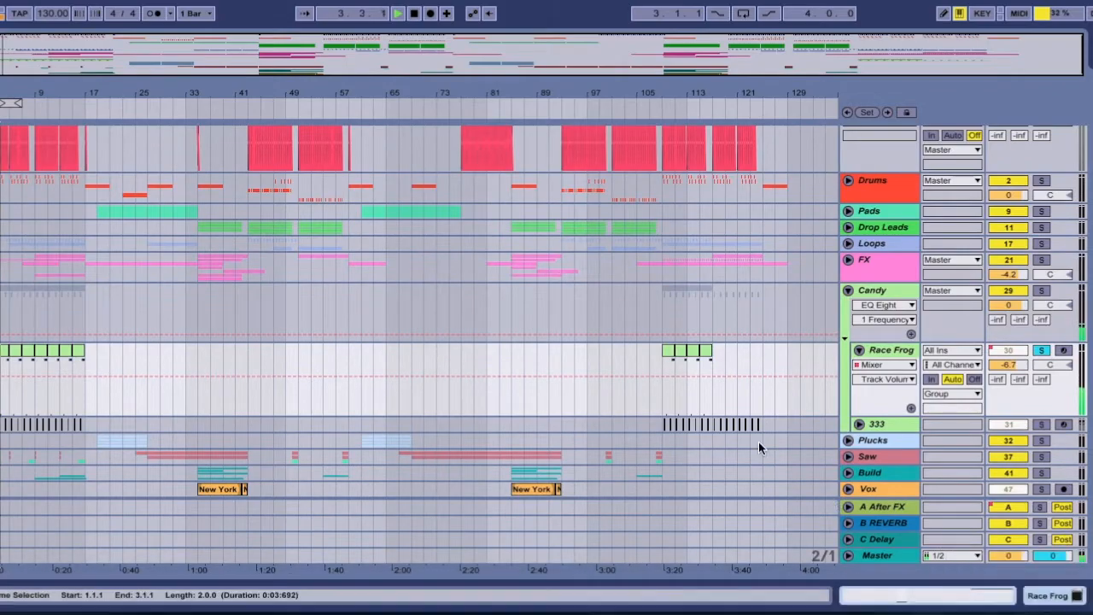
Solo the 333 track in the Candy group, fold the Race Frog track and play from the start of the arrangement
left_click(1040, 424)
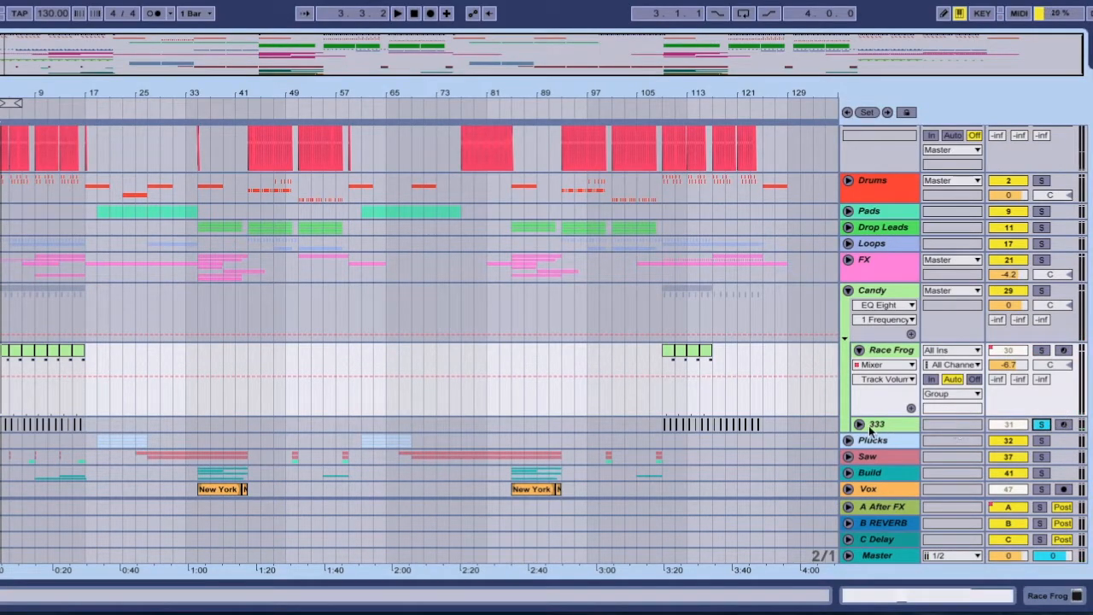
left_click(860, 350)
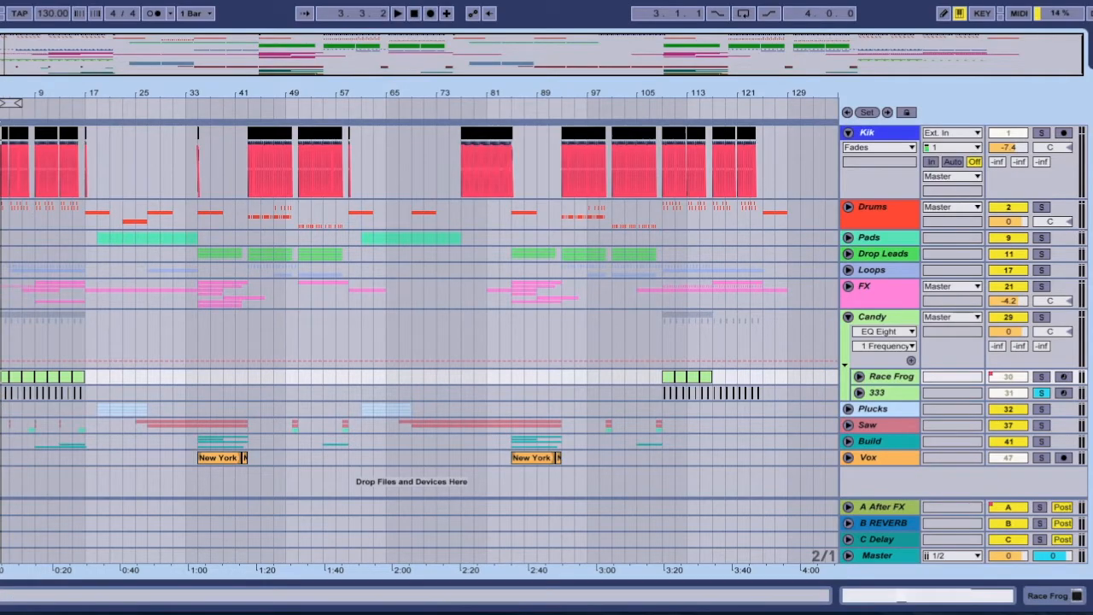
left_click_drag(5, 92, 15, 322)
scroll(6, 345, "left", 3)
left_click(4, 395)
key("space")
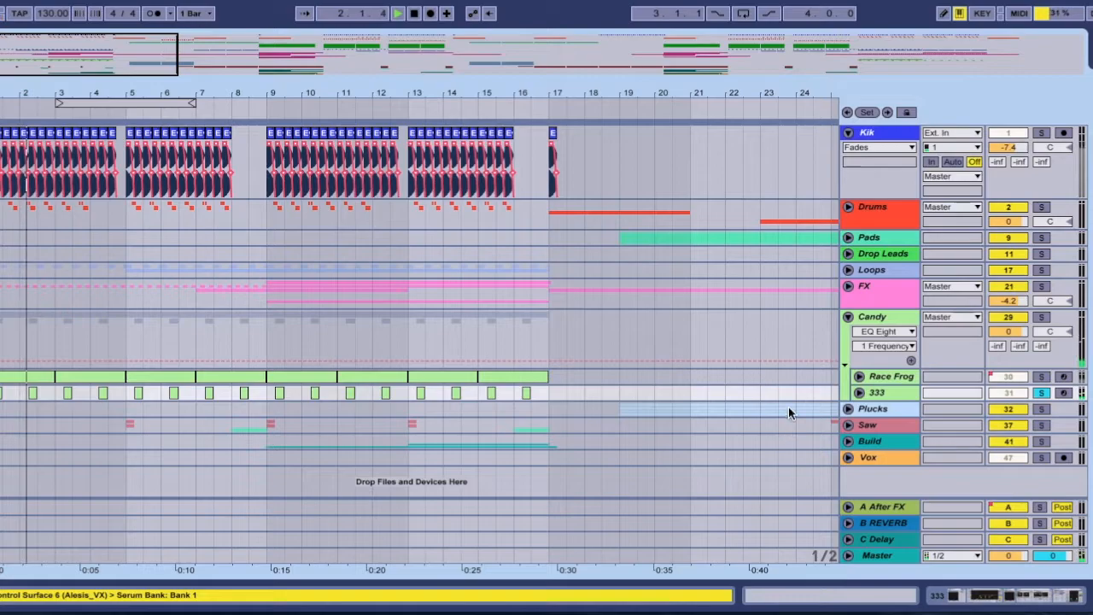
Unsolo the 333 track to hear the full mix, stop playback and collapse the Candy group
left_click(861, 392)
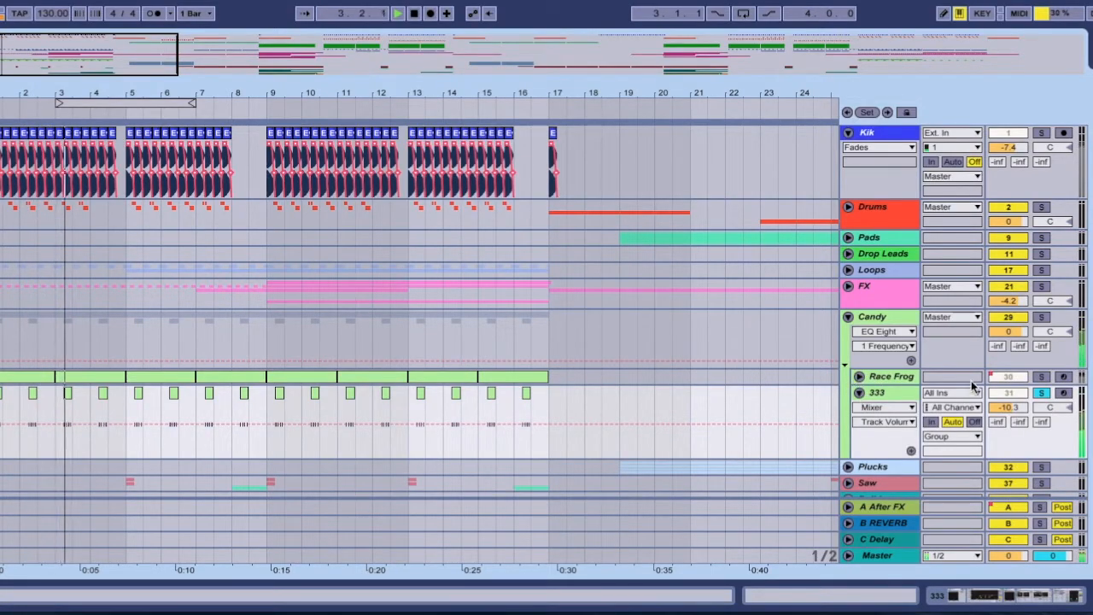
left_click(1041, 392)
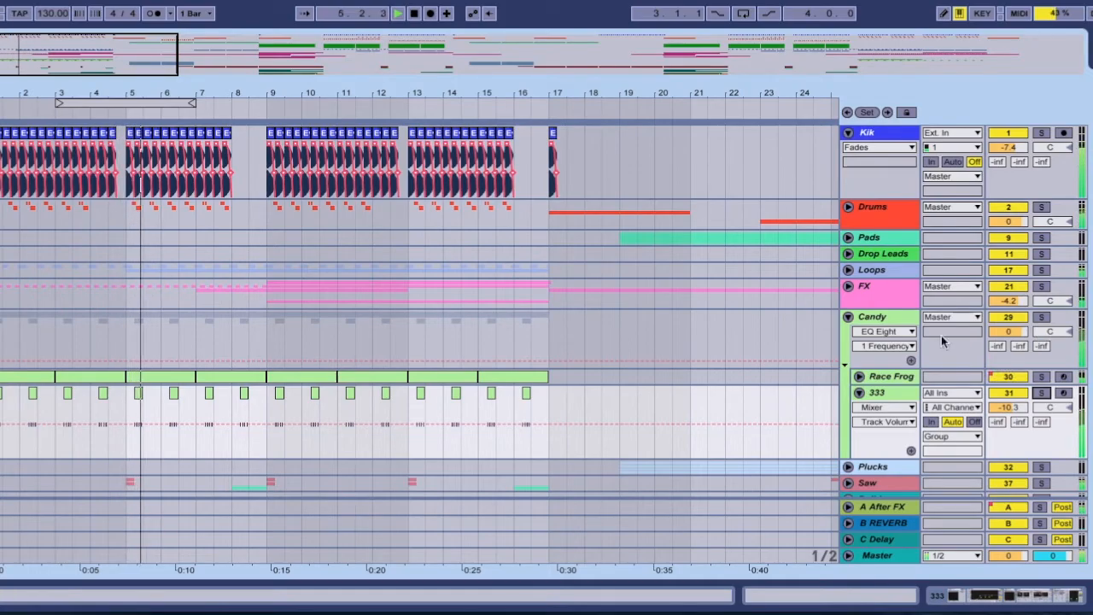
left_click(858, 392)
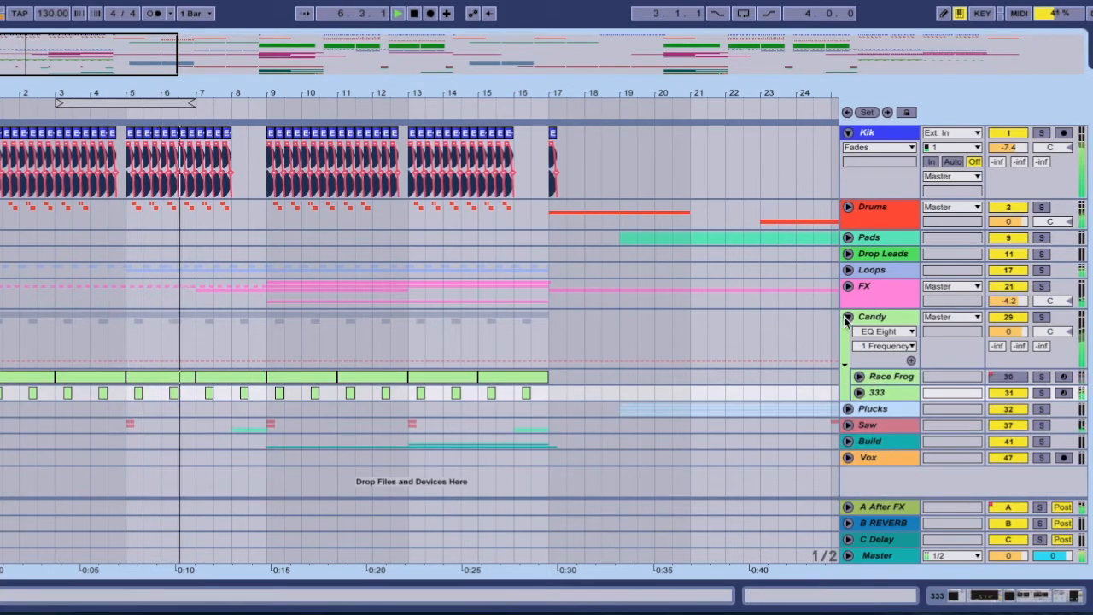
left_click(845, 318)
left_click_drag(501, 87, 501, 51)
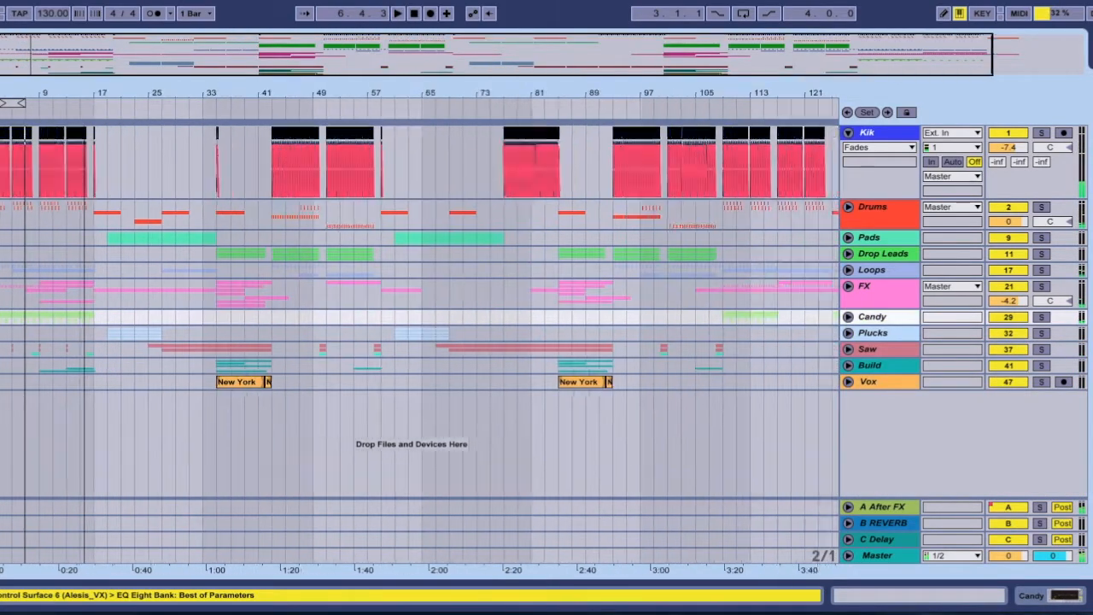
left_click_drag(84, 86, 84, 82)
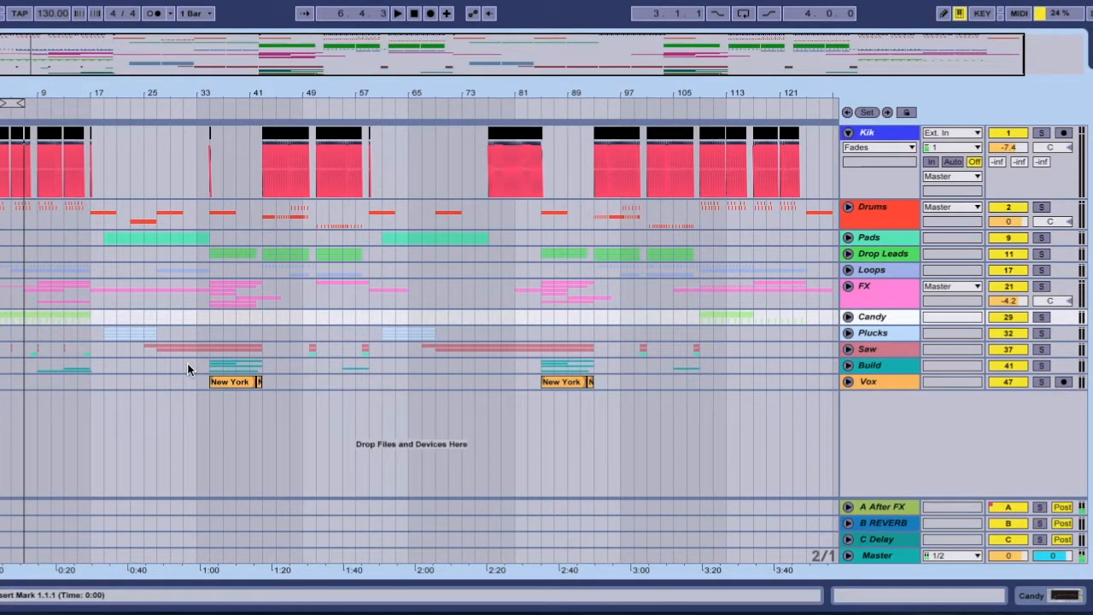
Unfold and solo the Build group, and select the Med Roll track's Snare Roll clip at bar 35
left_click(848, 365)
scroll(715, 360, "down", 1)
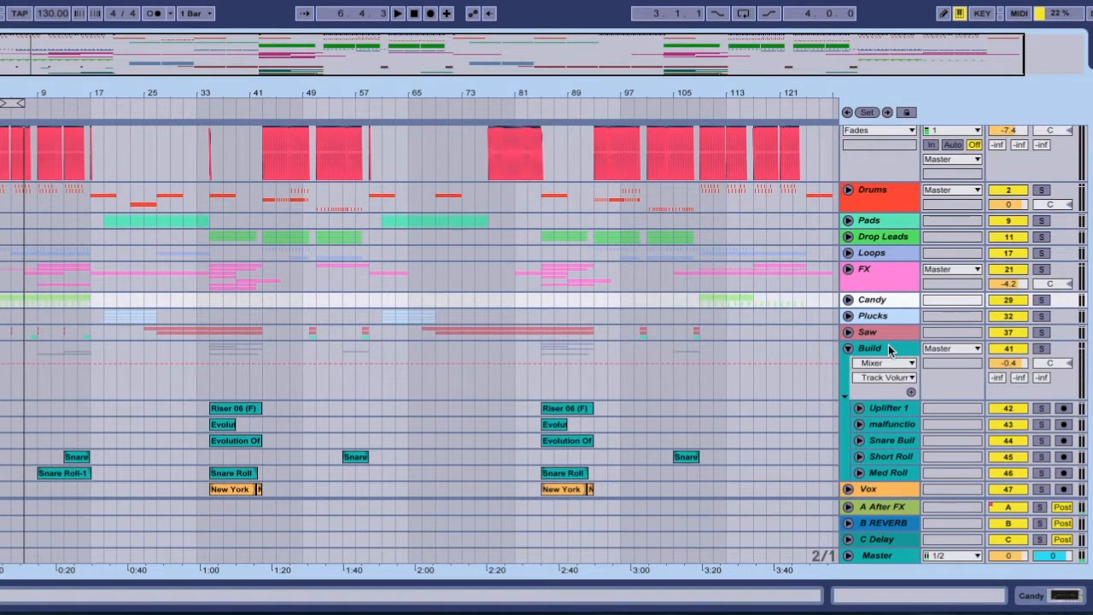
left_click(1038, 346)
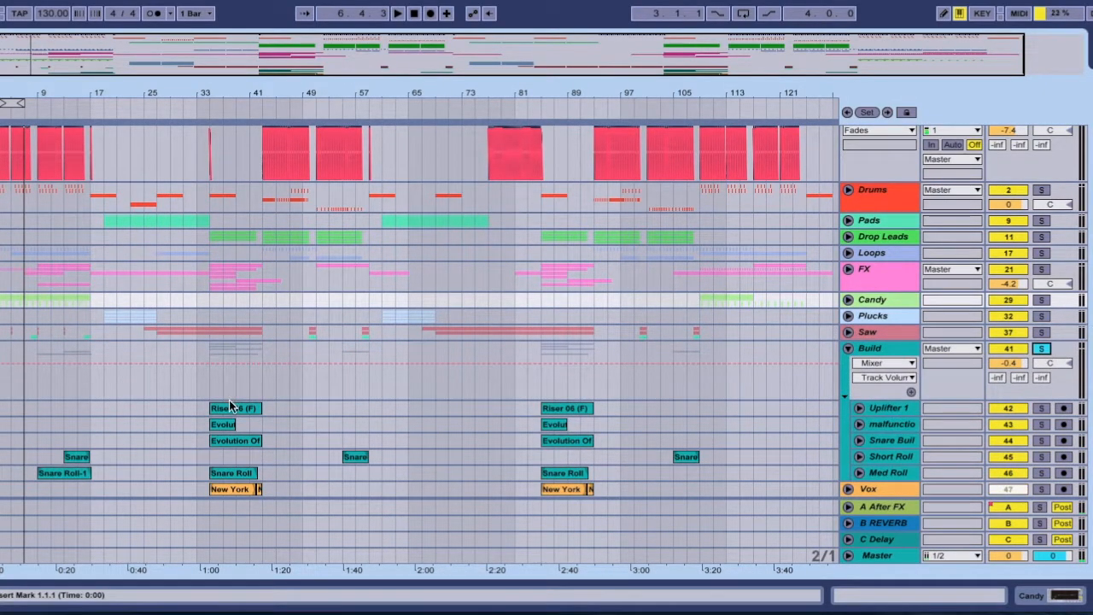
left_click_drag(218, 83, 279, 357)
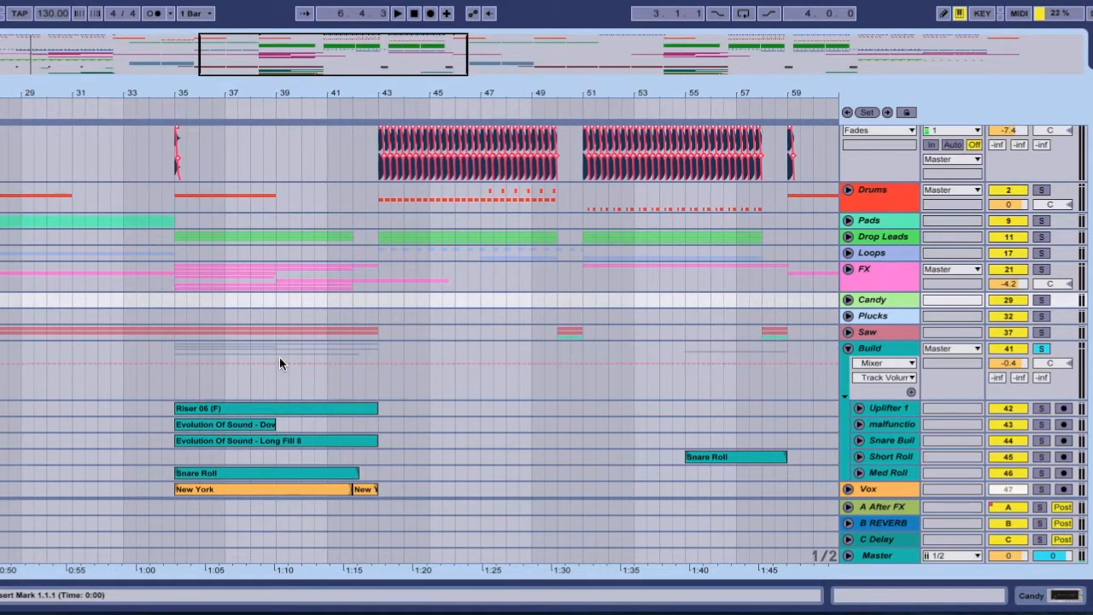
left_click(286, 472)
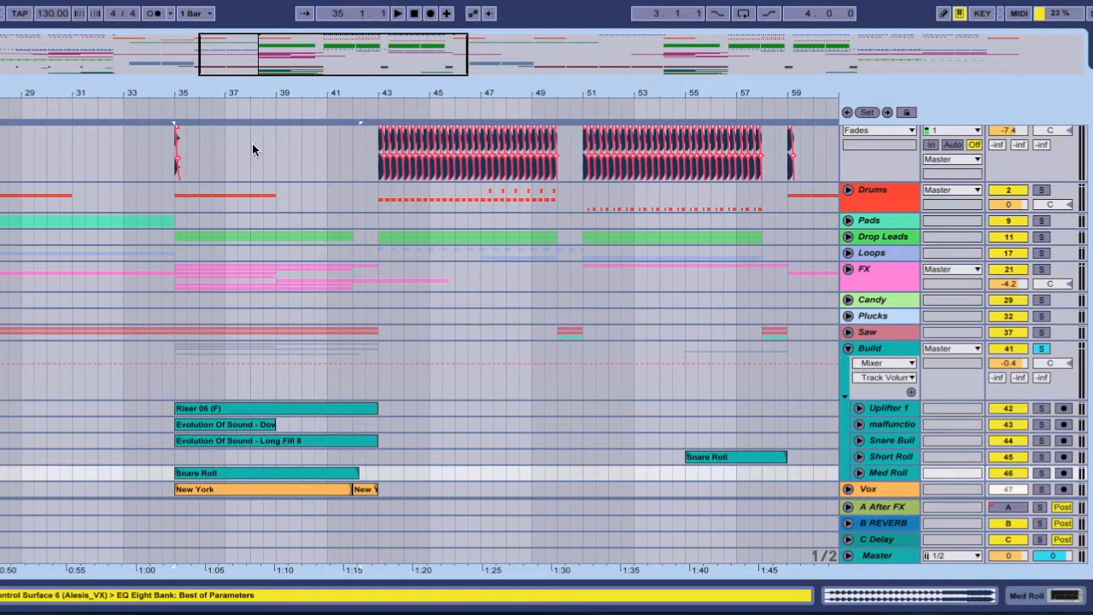
left_click_drag(267, 92, 268, 38)
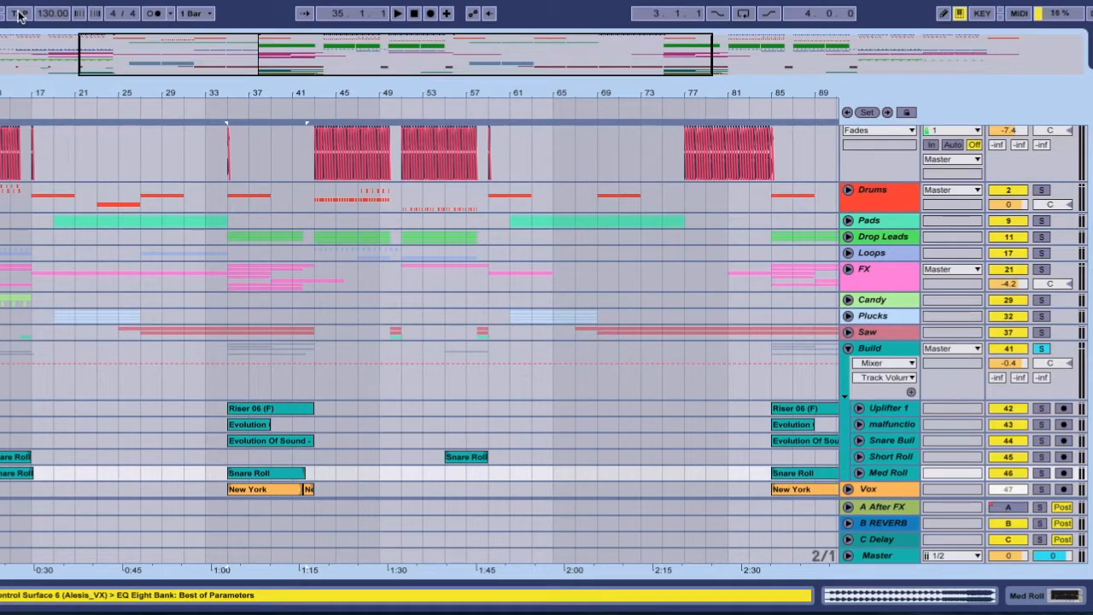
left_click_drag(356, 91, 333, 88)
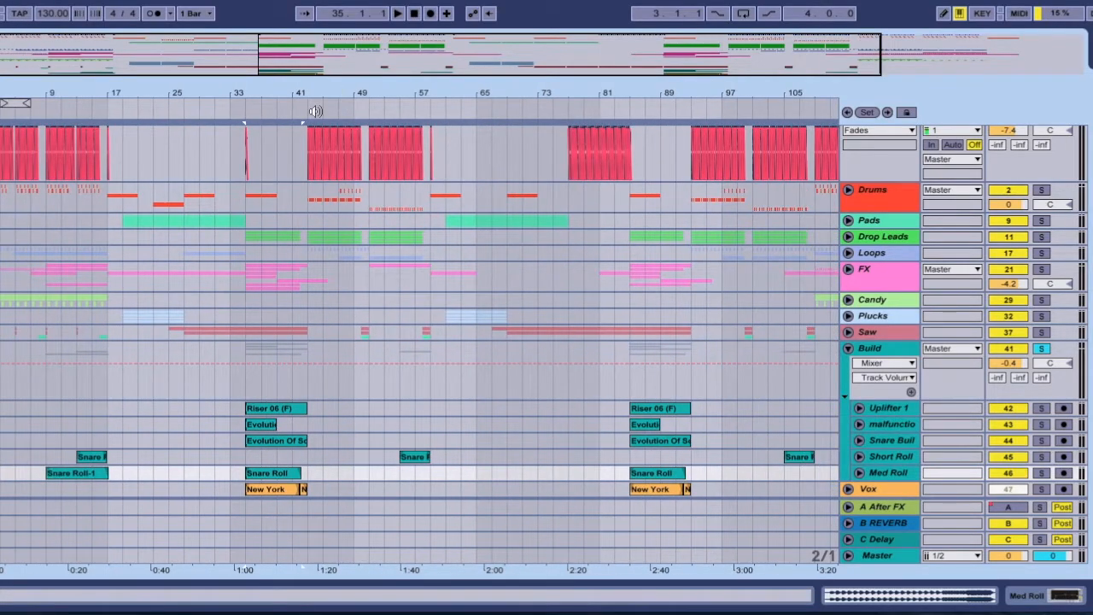
left_click(285, 472)
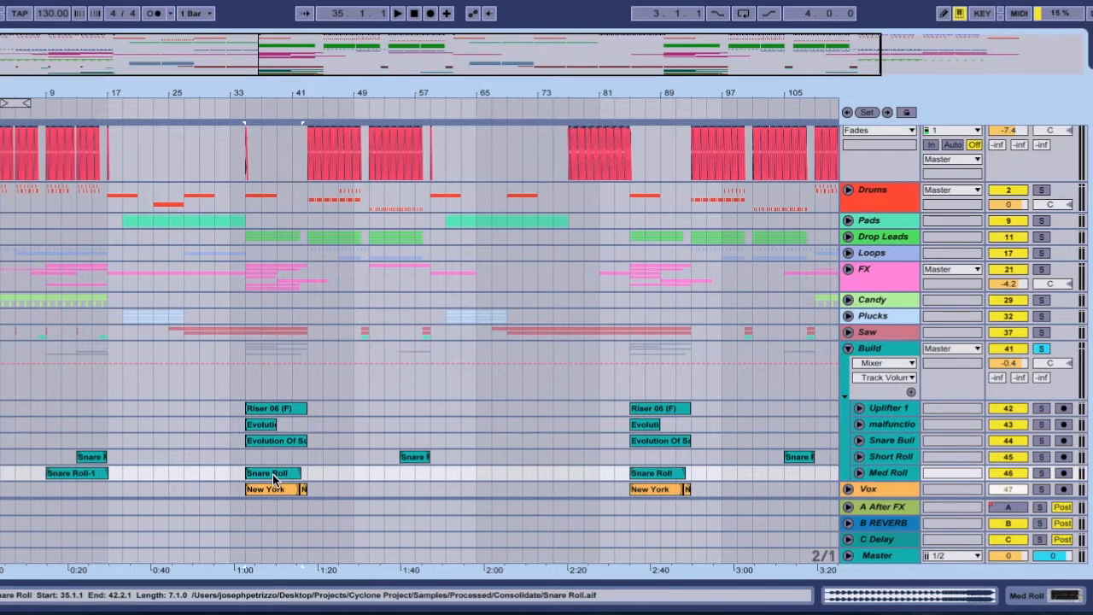
scroll(273, 479, "up", 1)
scroll(273, 479, "down", 1)
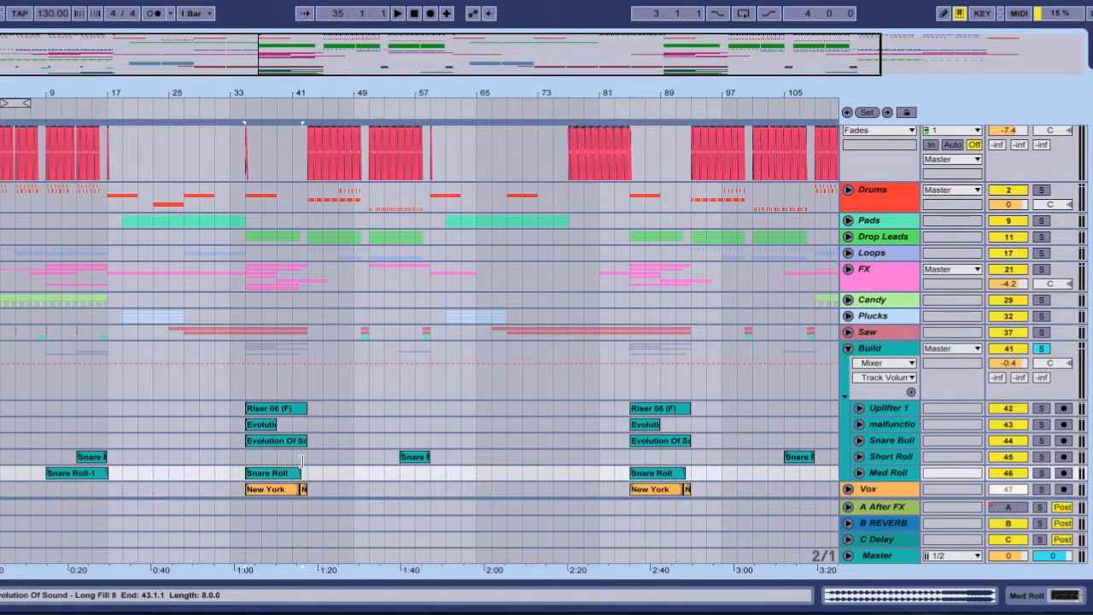
Unfold the Short Roll track, select its clip at bar 55 and briefly check the tracks inside the FX group
left_click(859, 456)
left_click(418, 430)
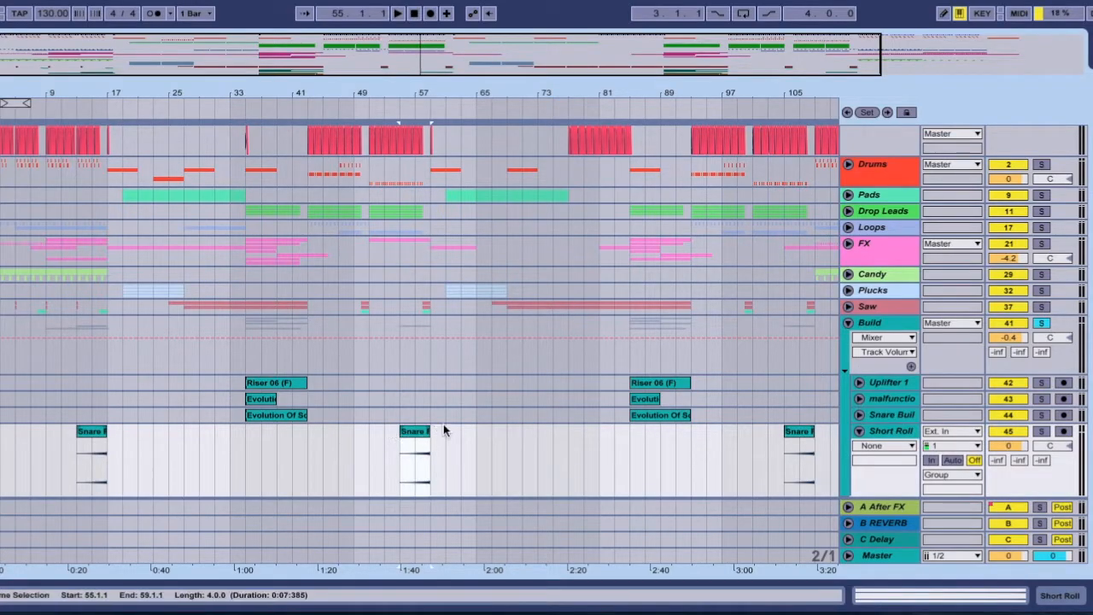
scroll(1014, 322, "up", 2)
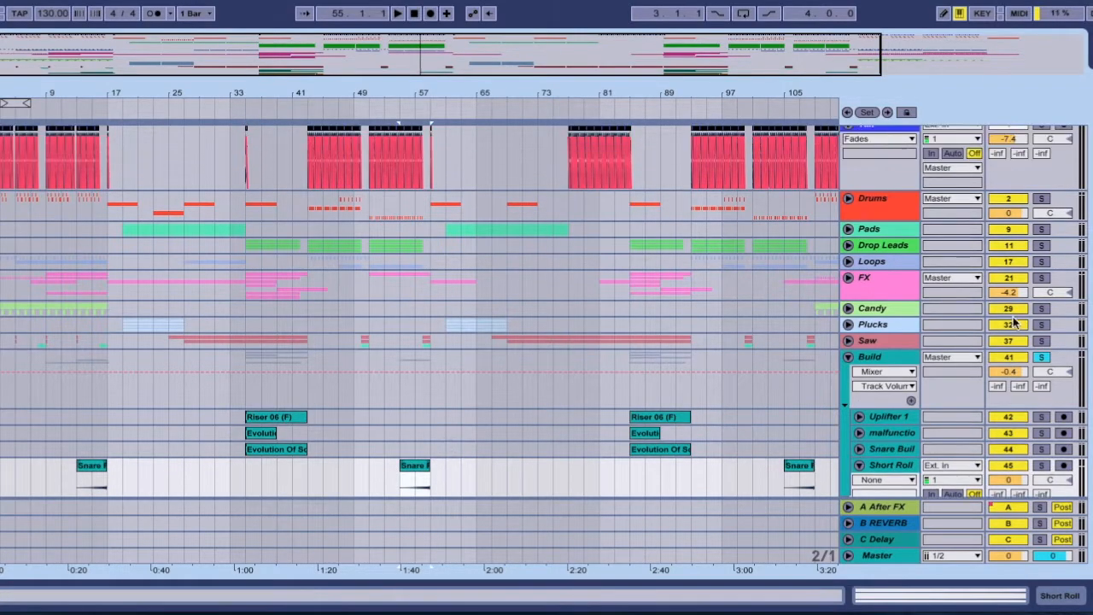
left_click(848, 277)
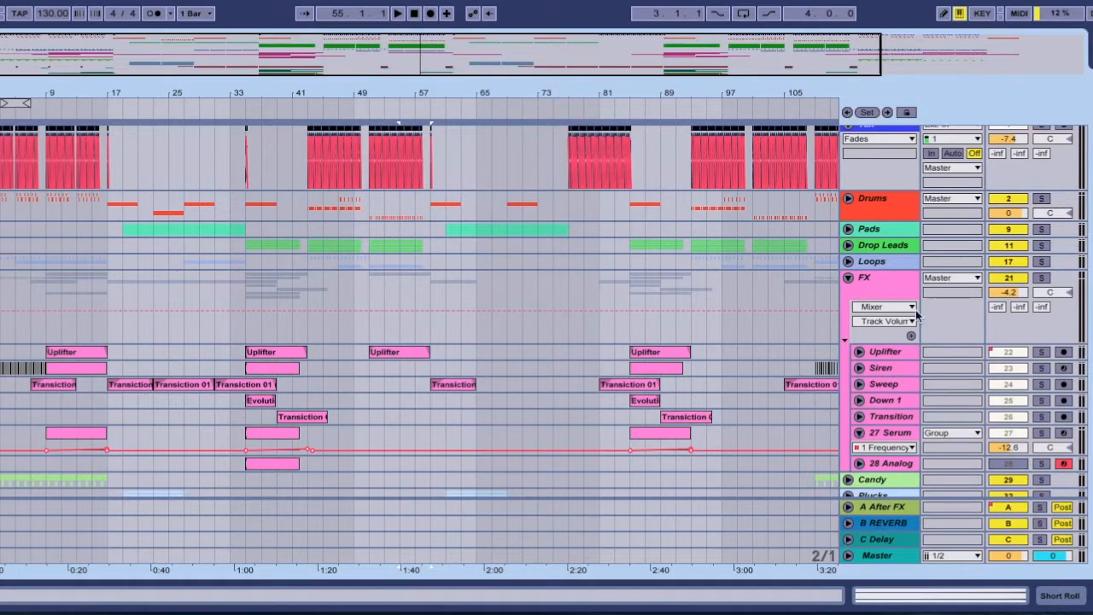
left_click(849, 277)
scroll(611, 483, "down", 4)
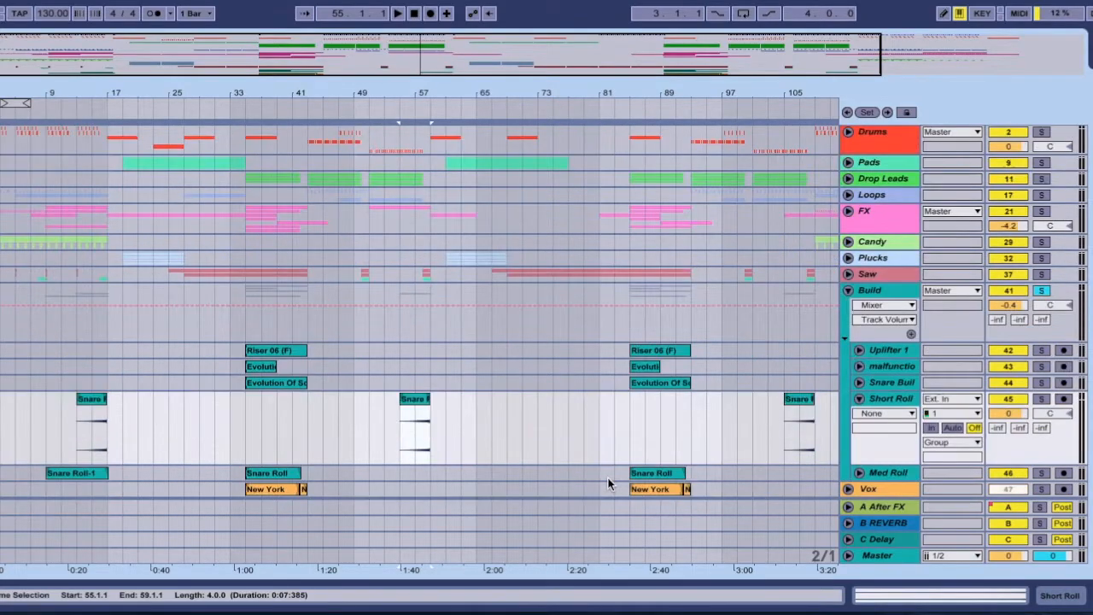
Solo the Snare Build track and play its clip from bar 35, skipping ahead through the build
left_click(283, 383)
left_click(1041, 381)
key("space")
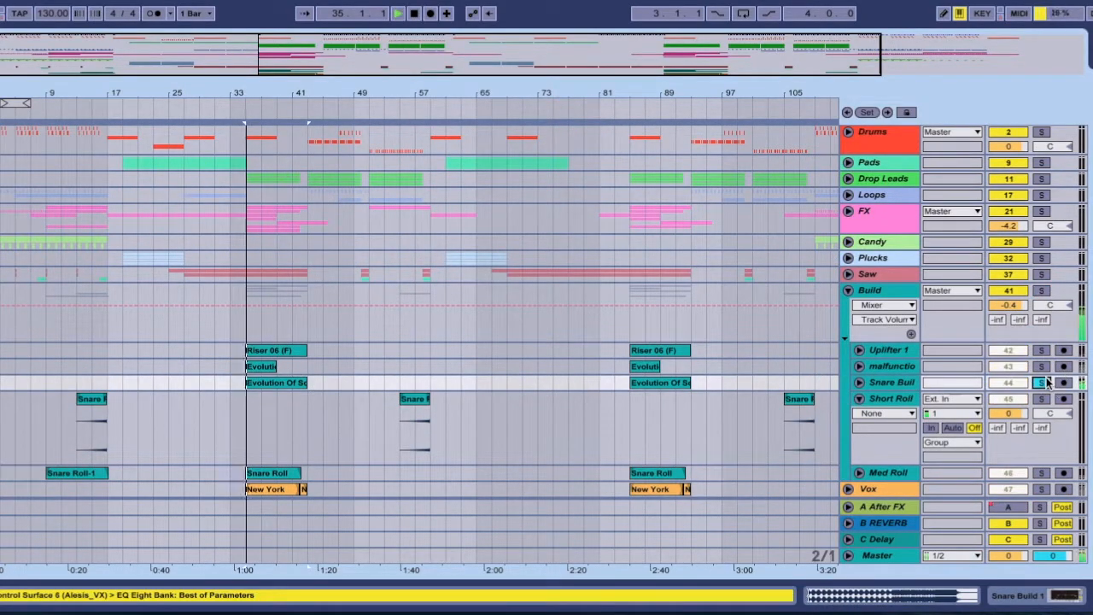
left_click(281, 402)
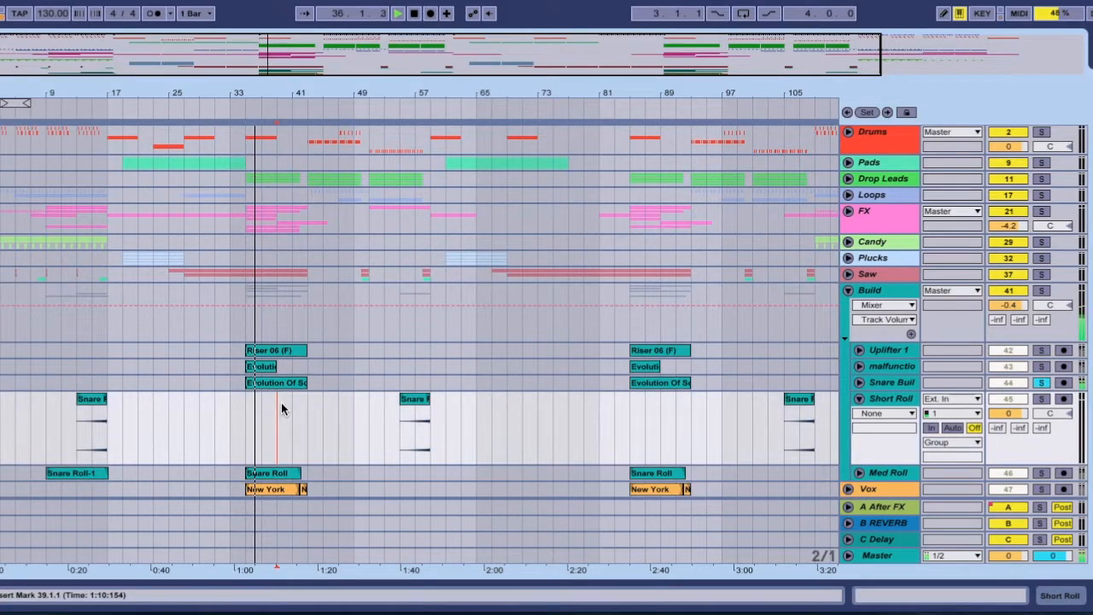
left_click(293, 402)
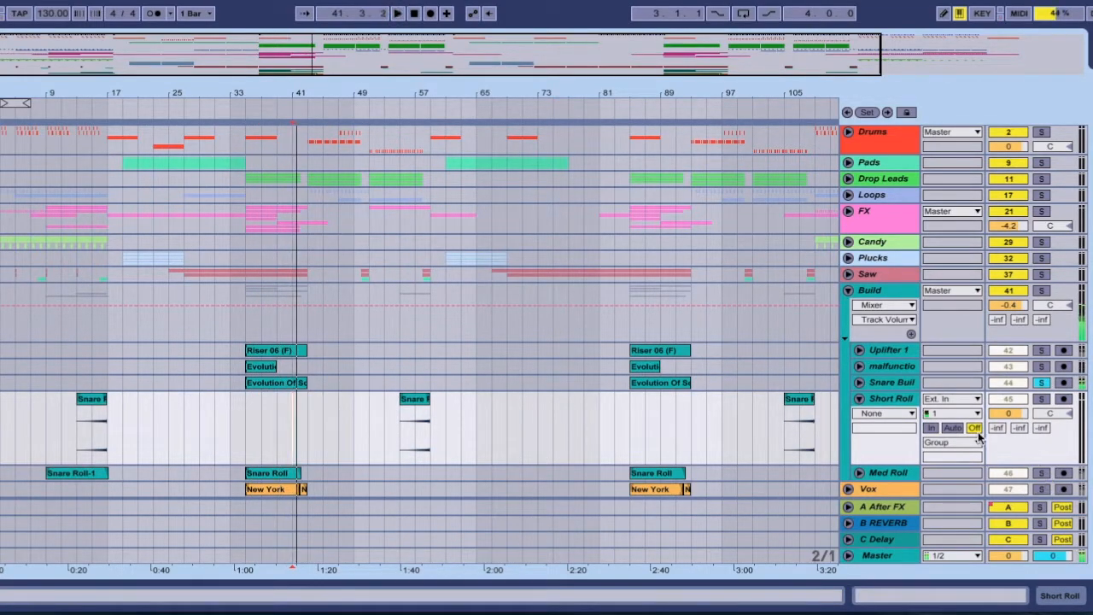
left_click(891, 382)
Solo the Med Roll track, play its Snare Roll clip from bar 35, skip to bar 39 and inspect its EQ Eight
left_click(1040, 474)
double_click(892, 474)
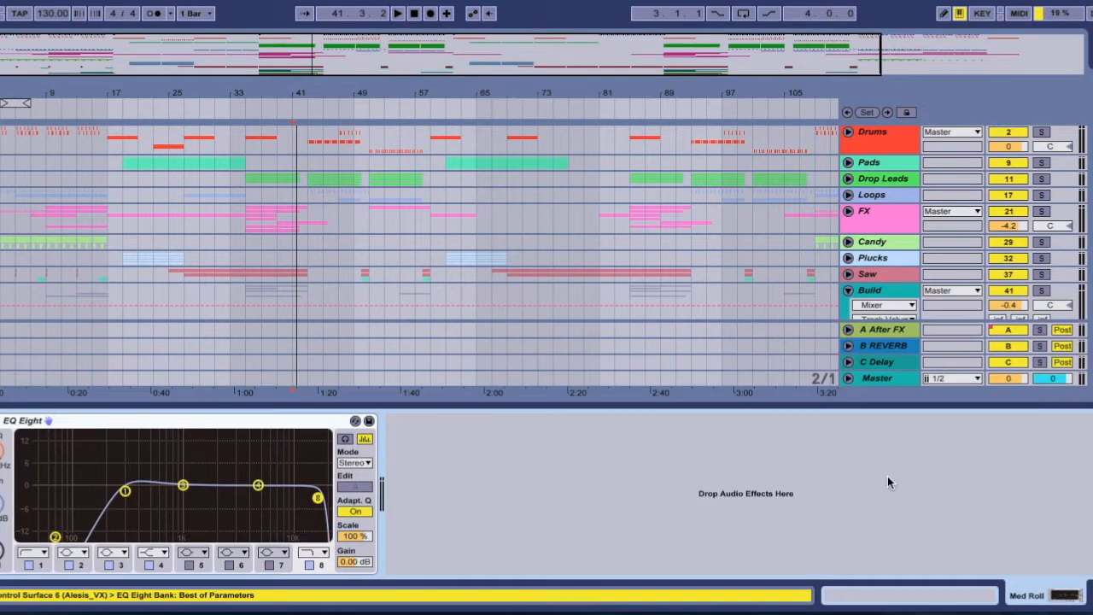
scroll(283, 192, "down", 5)
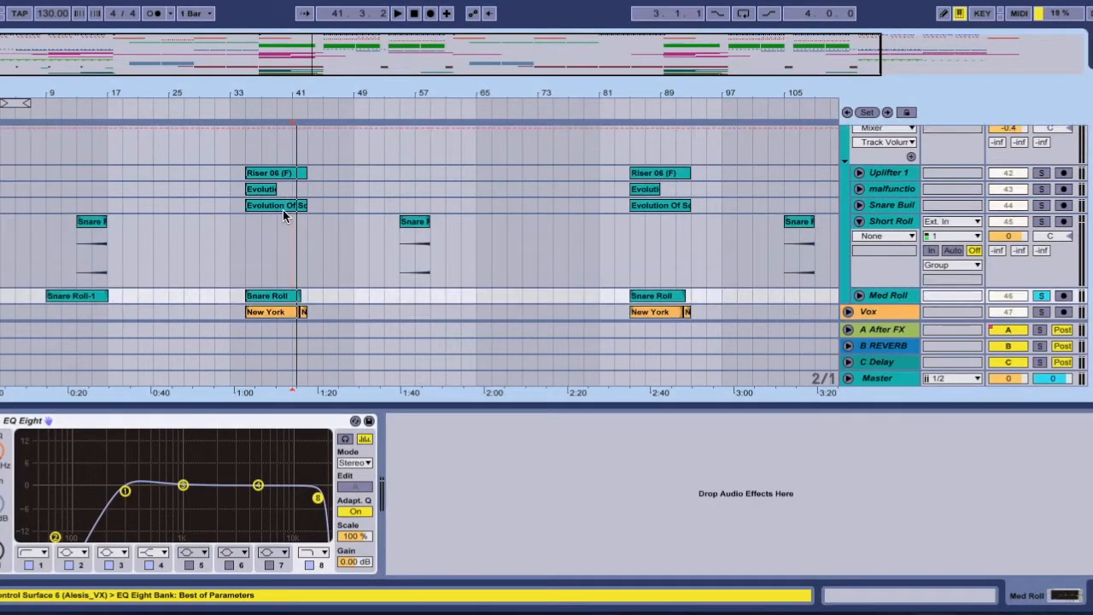
left_click(264, 298)
key("space")
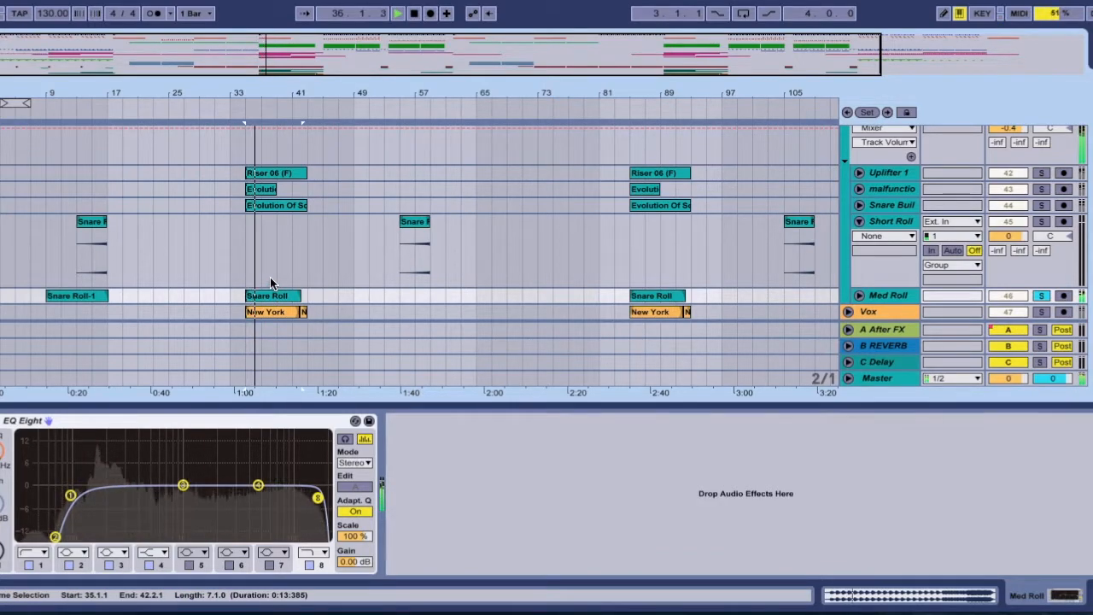
left_click(277, 275)
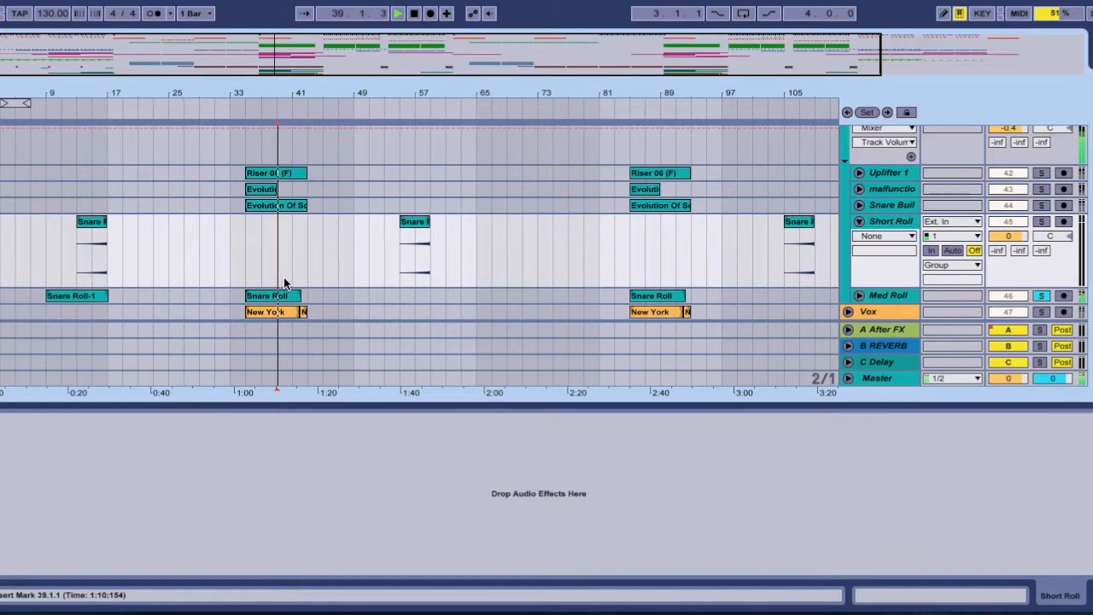
left_click(889, 295)
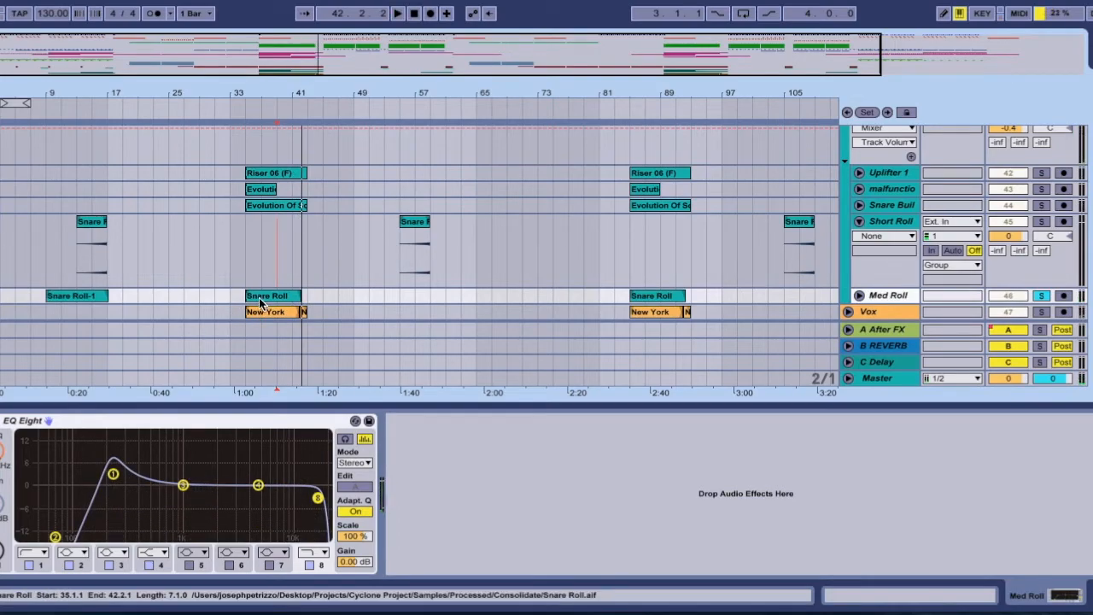
Hide the device chain, fold the Short Roll and Med Roll tracks, and collapse the Build group
left_click(1087, 597)
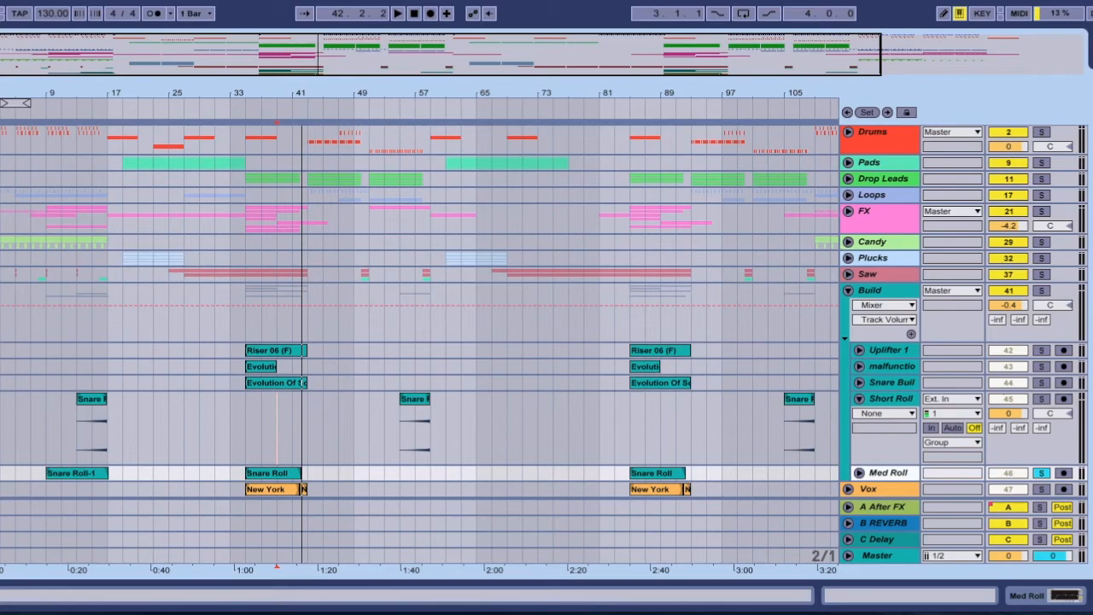
left_click(858, 399)
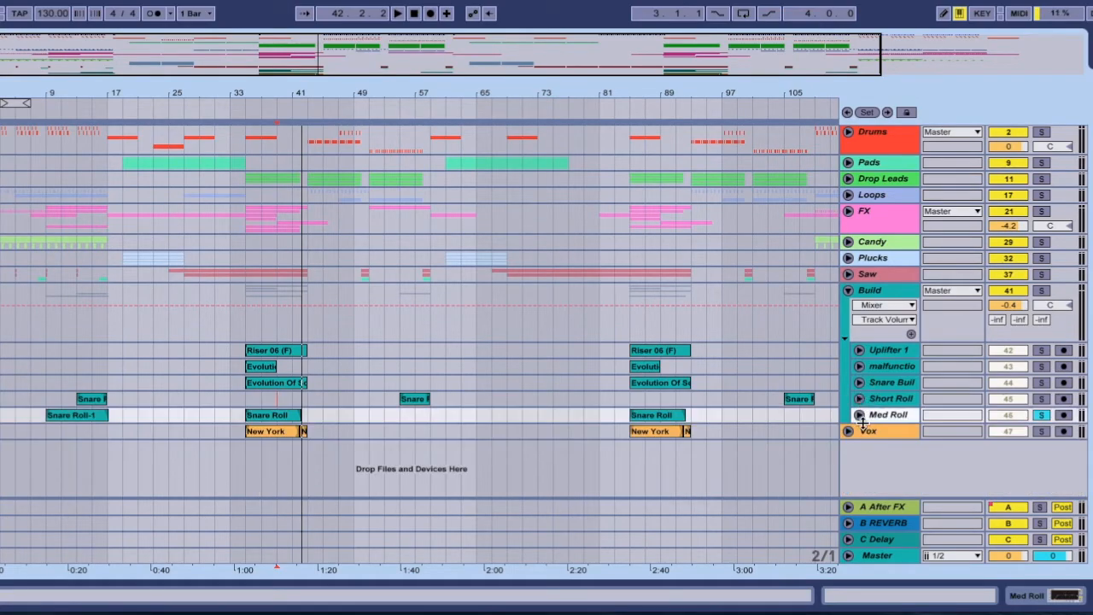
left_click(858, 415)
left_click(849, 290)
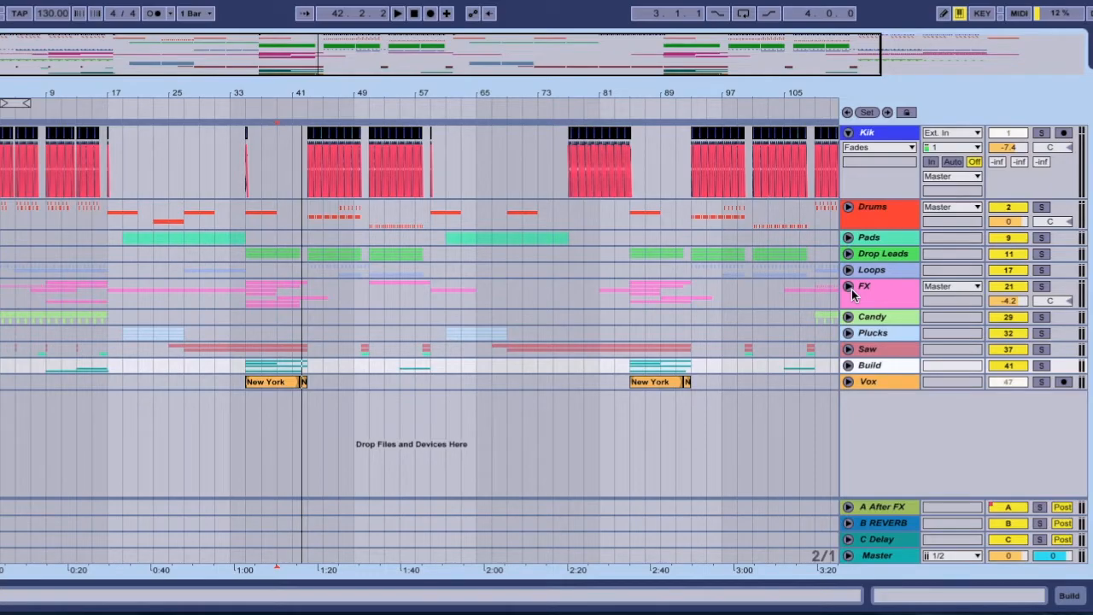
left_click_drag(280, 94, 231, 66)
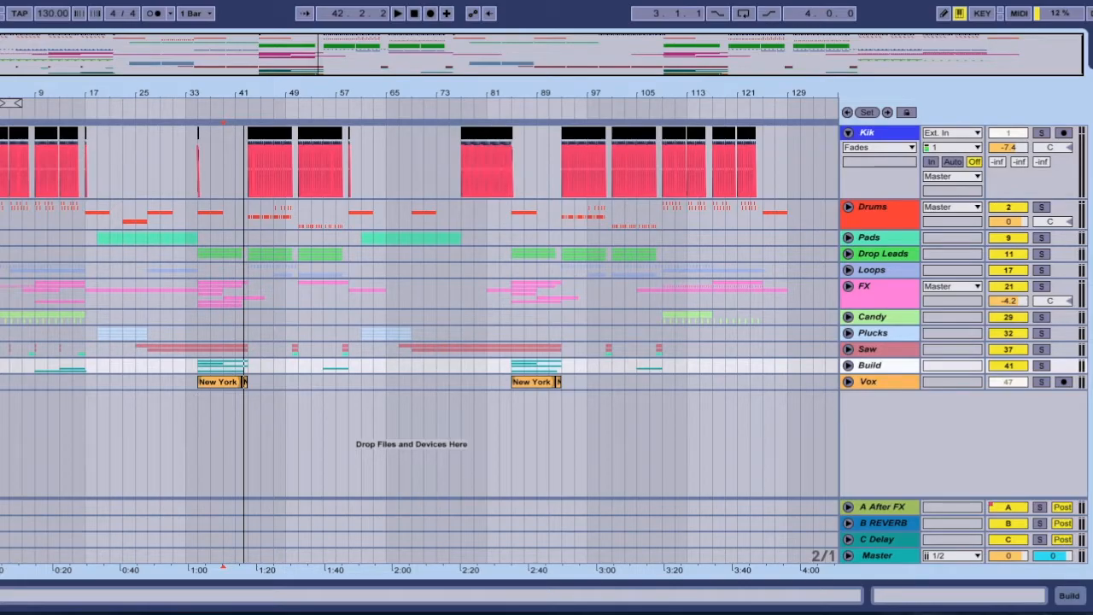
Show the browser's Audio Effects list and review the Master track's device chain from OTT through FabFilter Pro-L
key("super+alt+b")
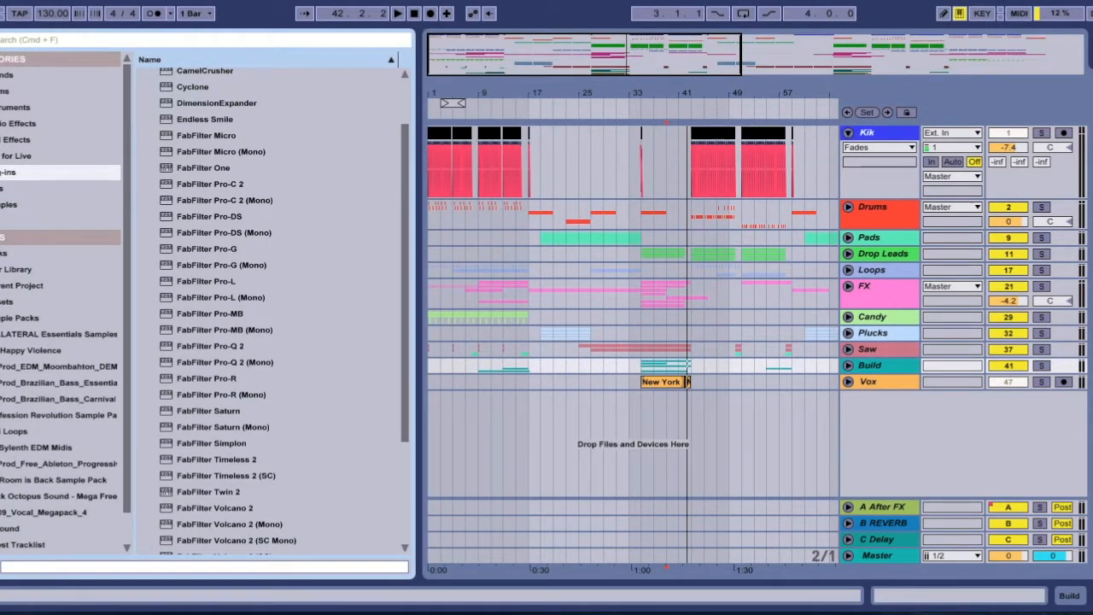
left_click(2, 124)
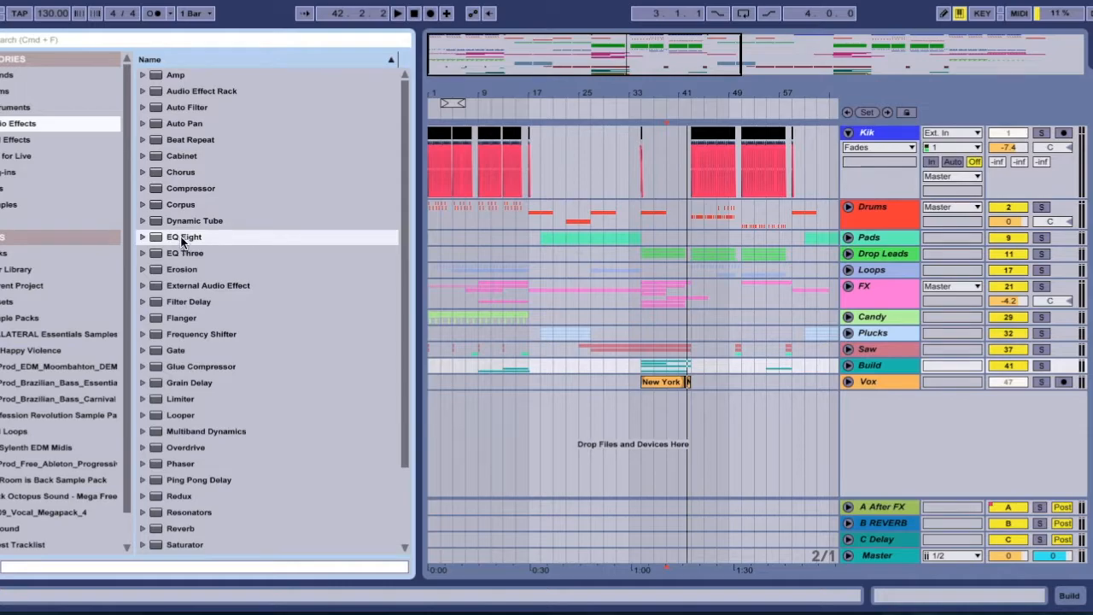
double_click(883, 555)
scroll(620, 467, "right", 8)
scroll(620, 467, "left", 4)
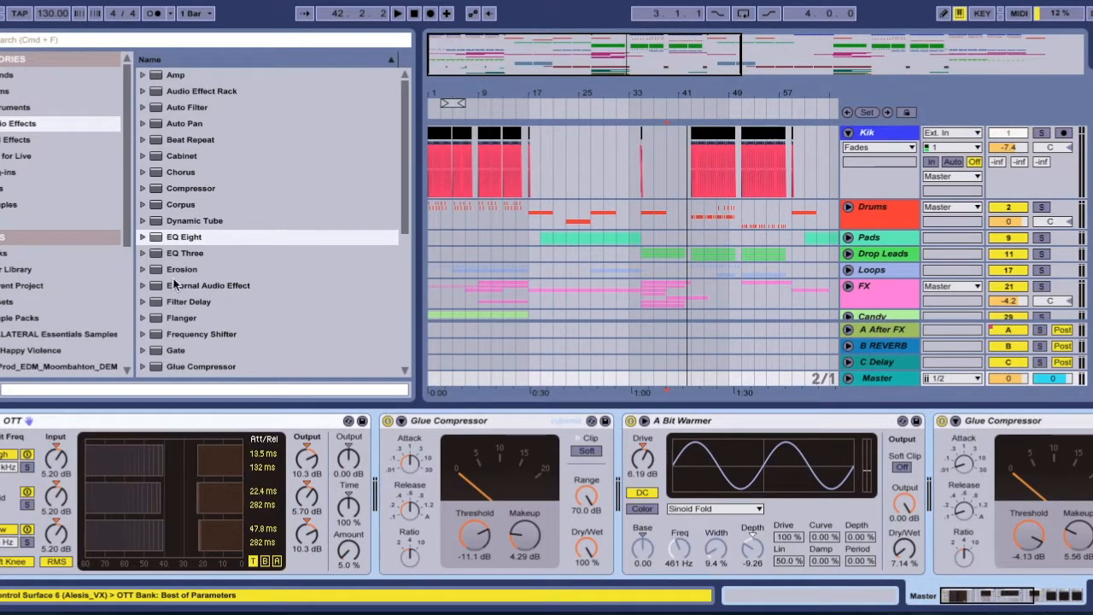
scroll(536, 454, "right", 3)
scroll(536, 455, "right", 6)
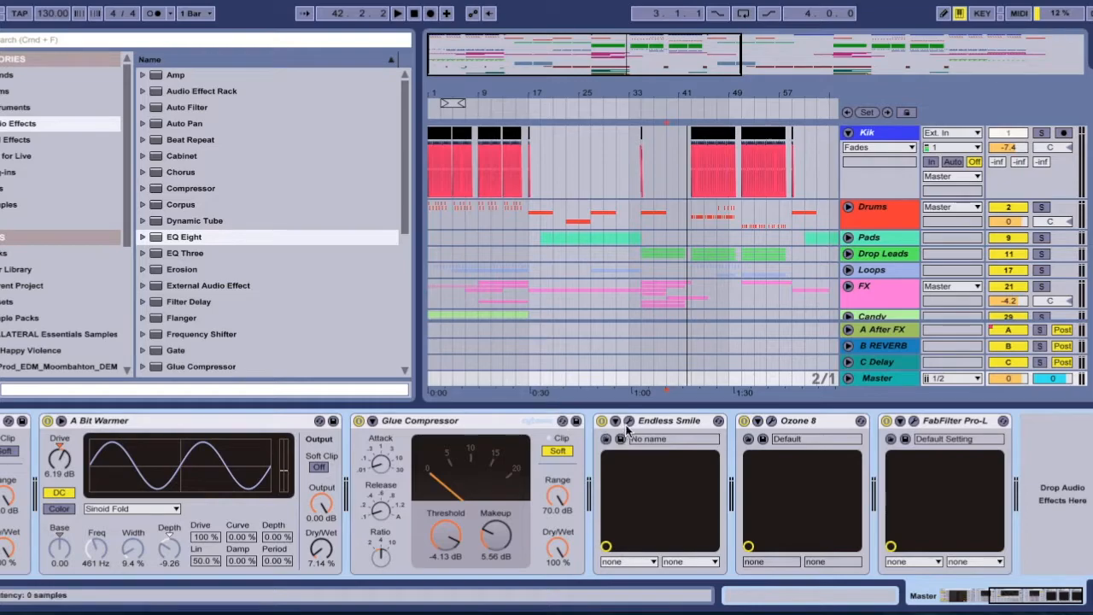
left_click(1090, 595)
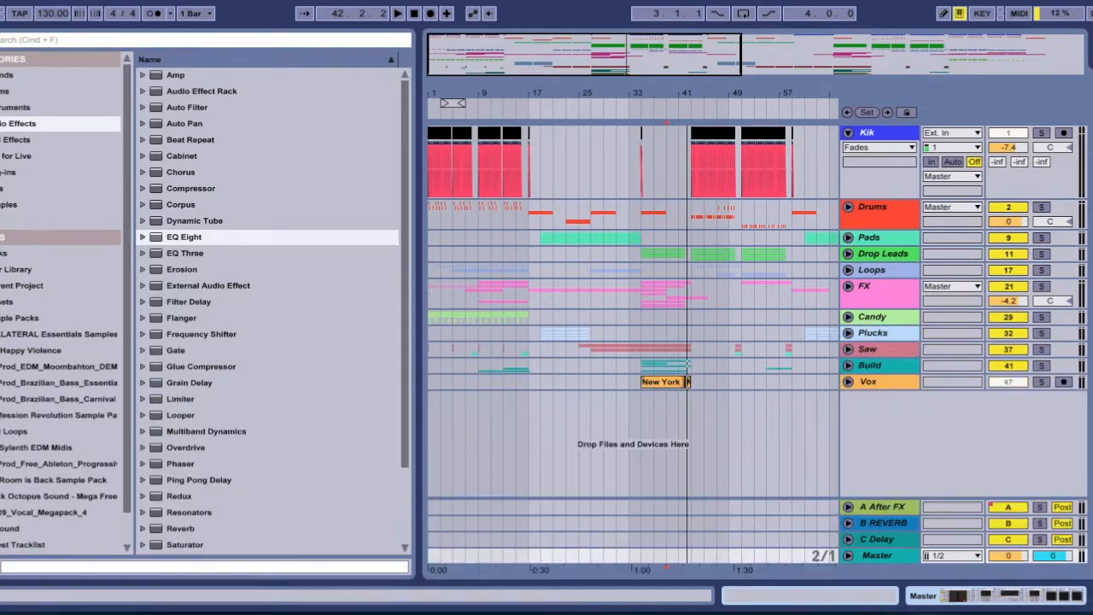
Add a Utility to the end of the Vox track's effect chain, check its Width and delete it again
left_click(875, 382)
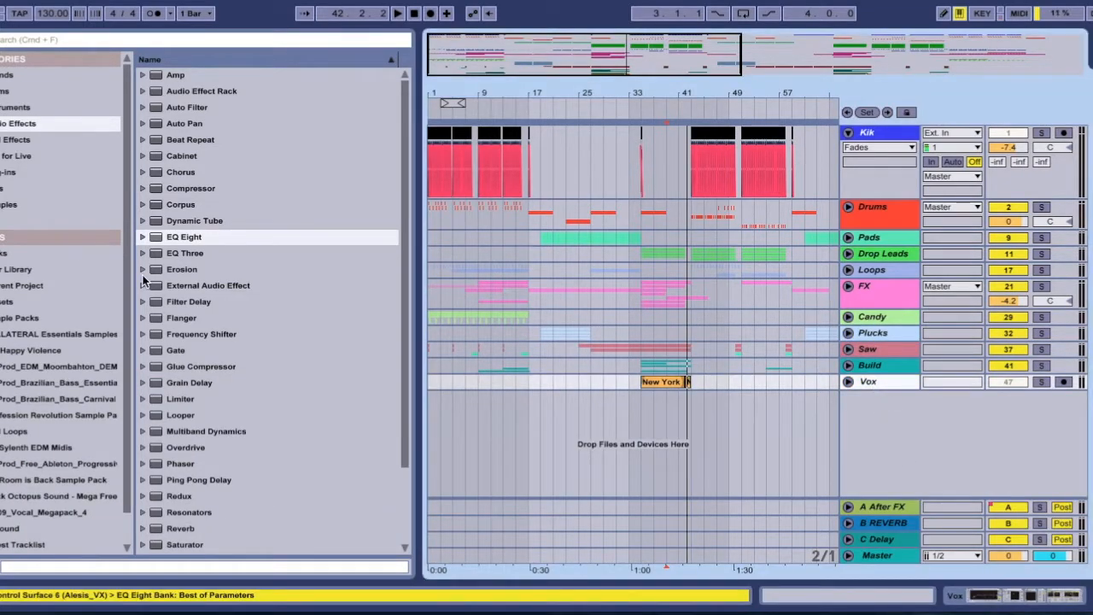
scroll(256, 341, "down", 2)
left_click_drag(178, 513, 887, 389)
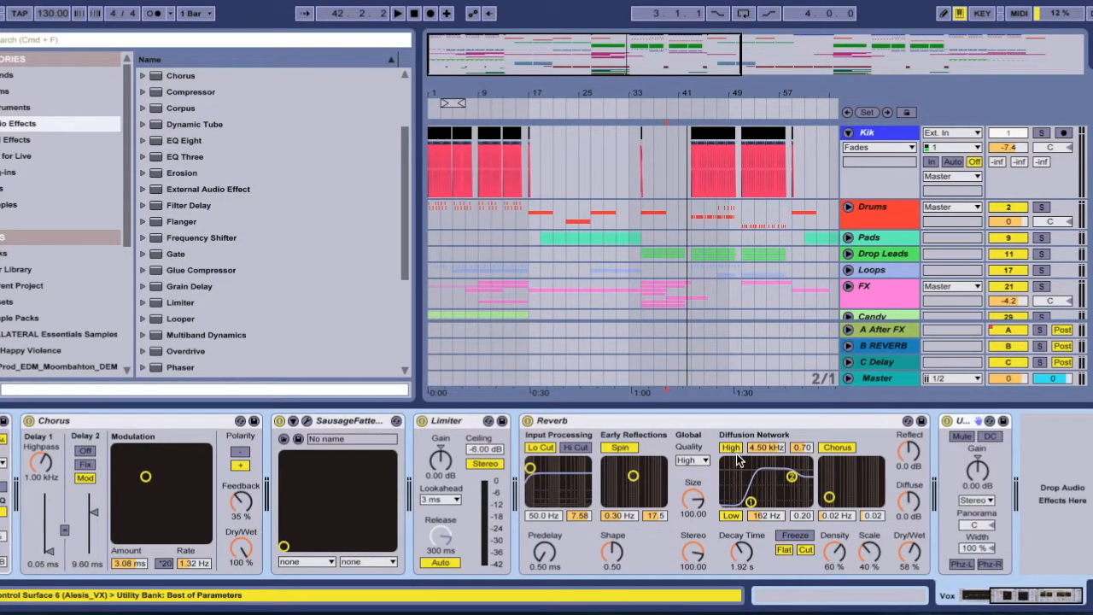
left_click(980, 548)
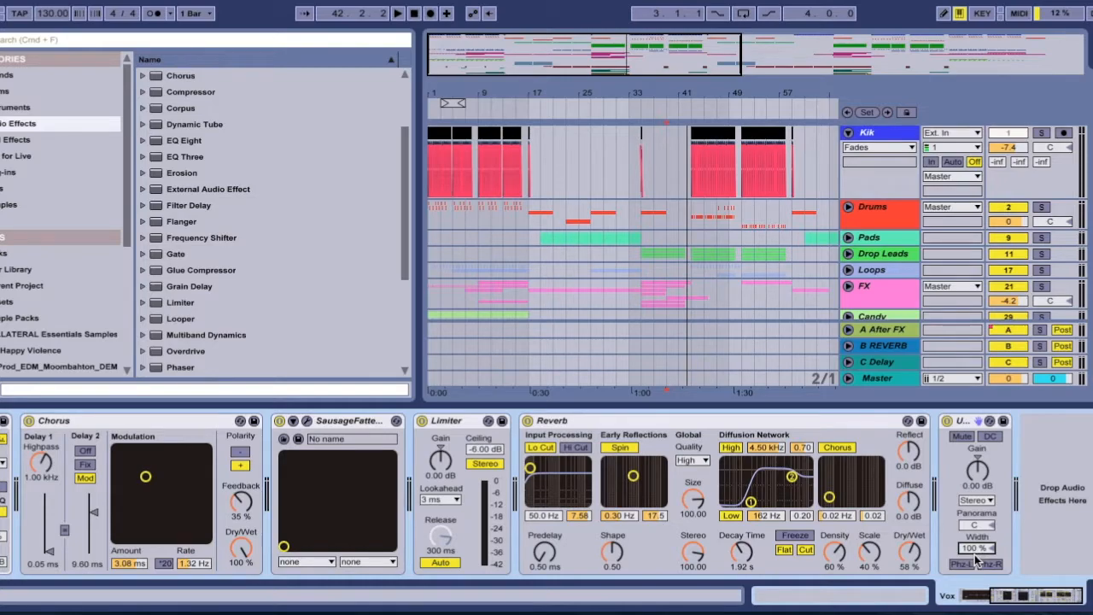
left_click(966, 419)
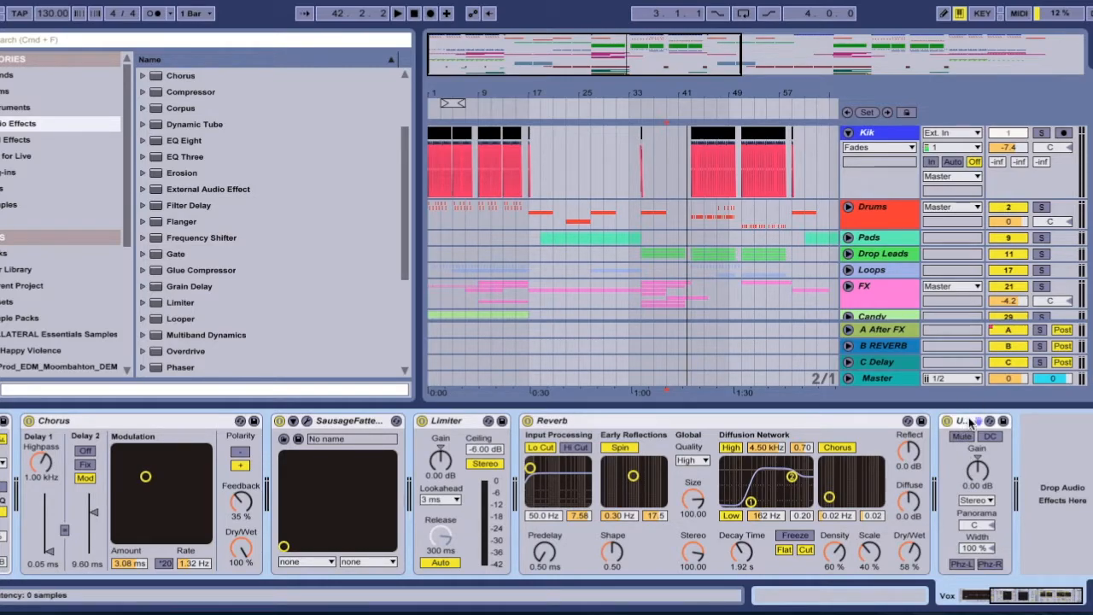
key("Delete")
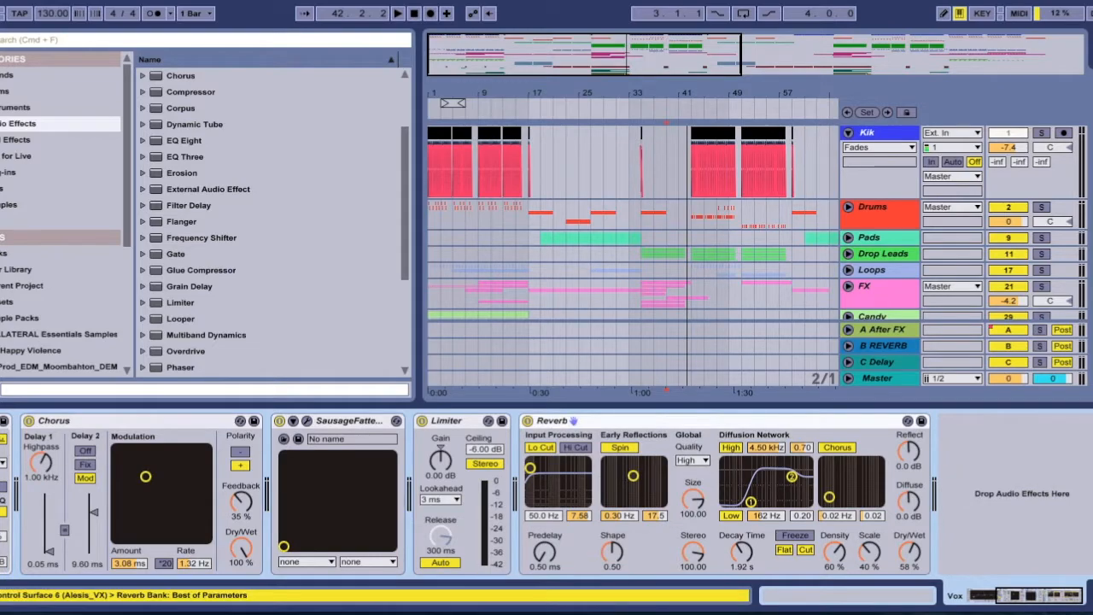
left_click(1090, 595)
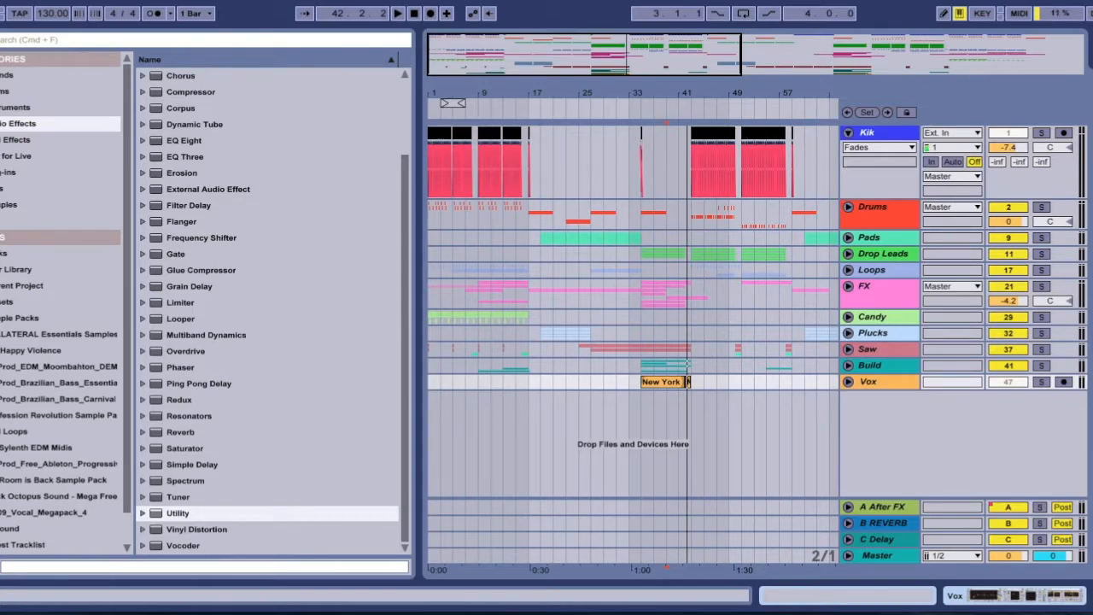
Unfold and solo the Vox track, select its New York clip at bar 35 and hide the browser
left_click(848, 381)
left_click(1041, 381)
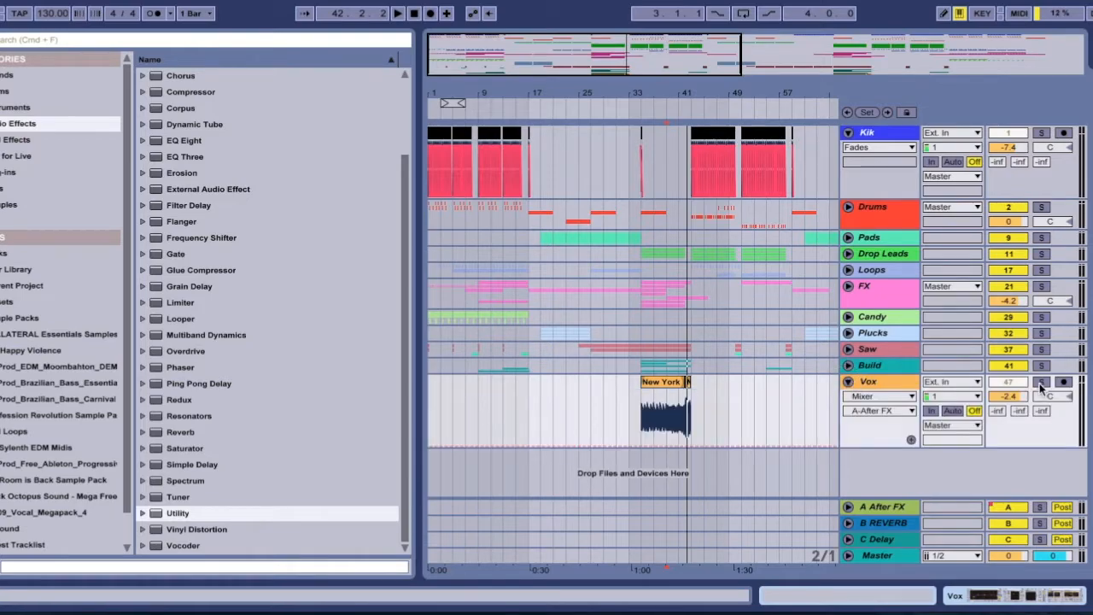
left_click(665, 384)
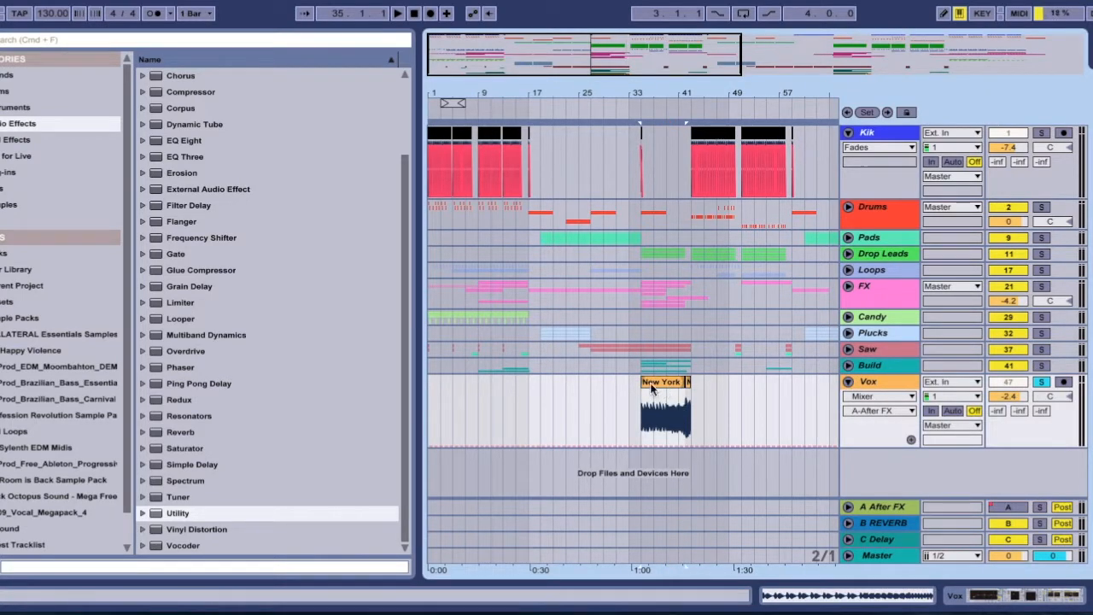
key("super+alt+b")
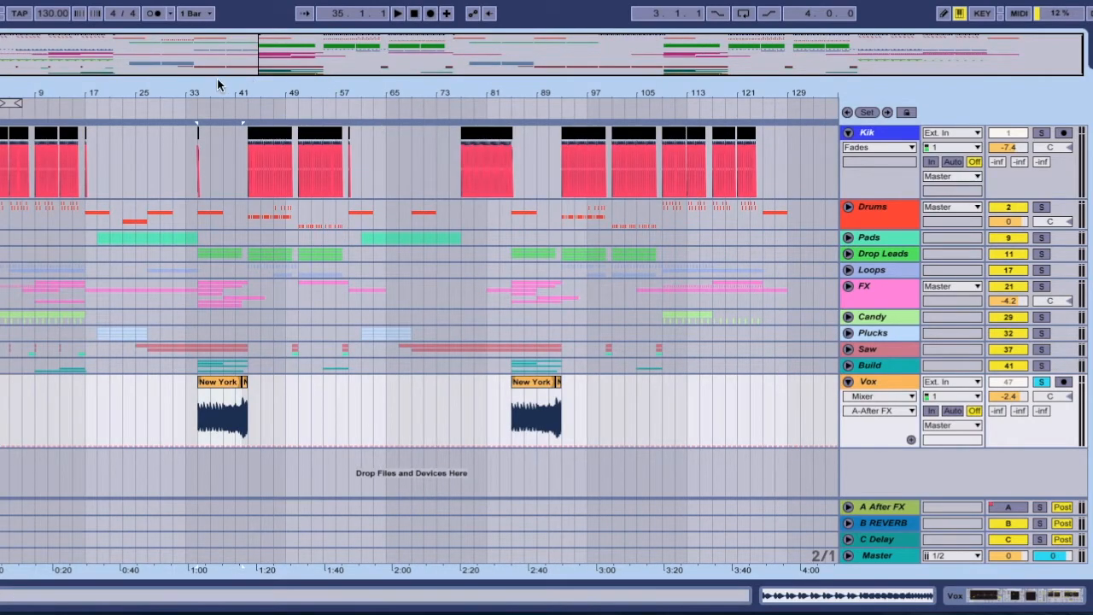
Check the Vox clips by selecting bars 35 to 49 and marking bar 93, and fold the track
left_click_drag(219, 86, 219, 97)
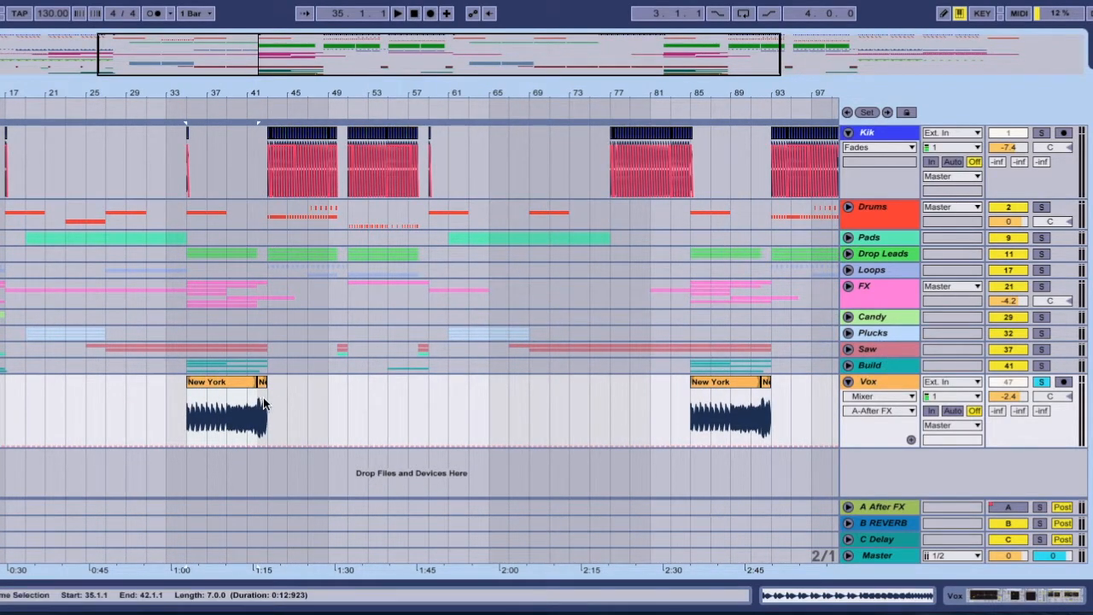
left_click_drag(320, 405, 183, 410)
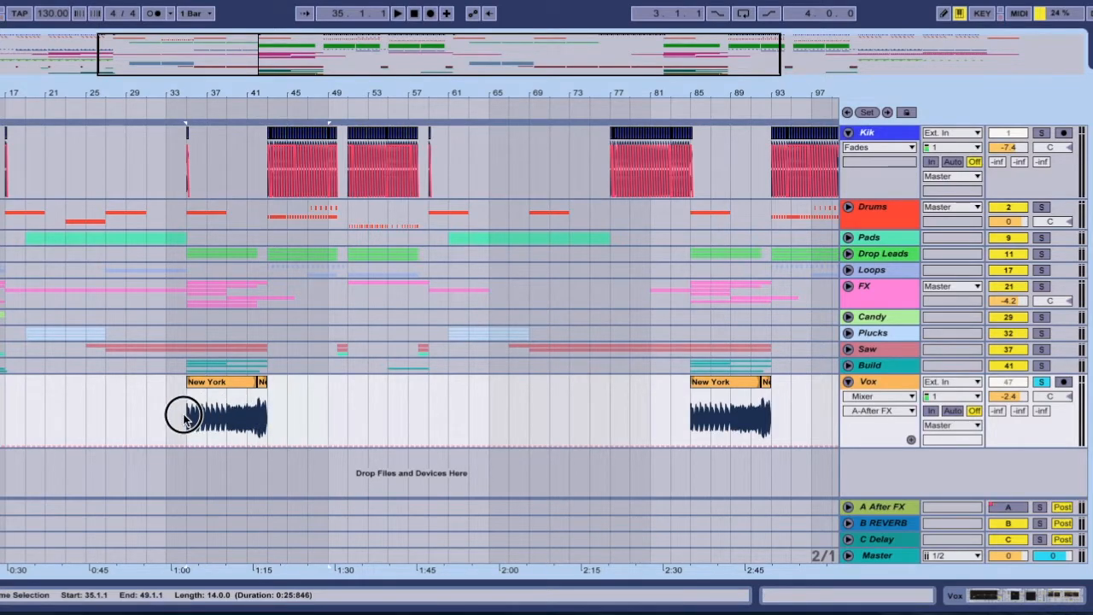
left_click(793, 391)
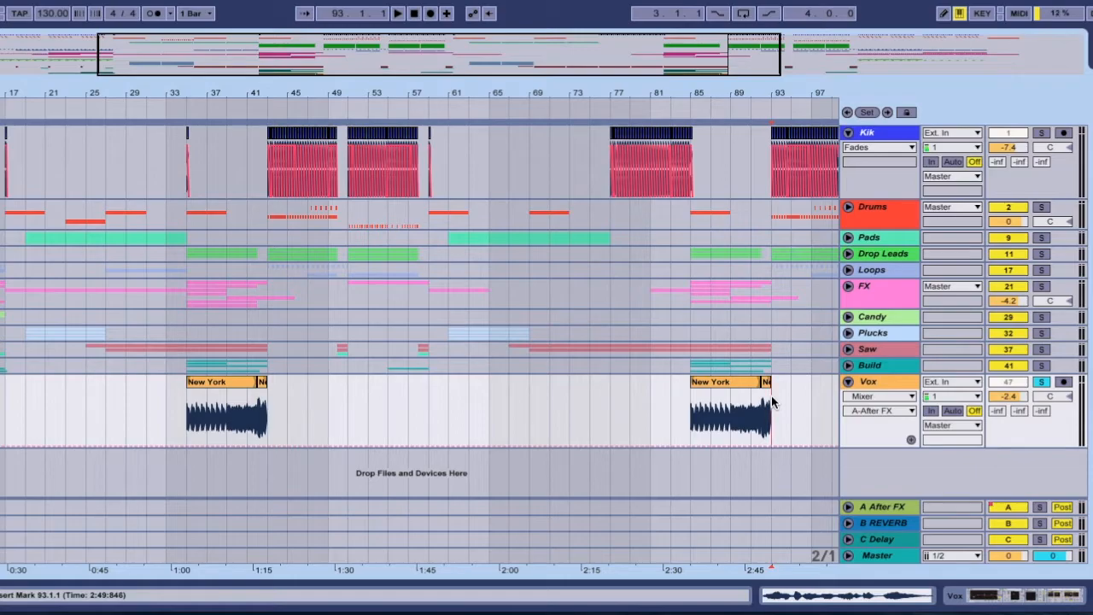
left_click(848, 382)
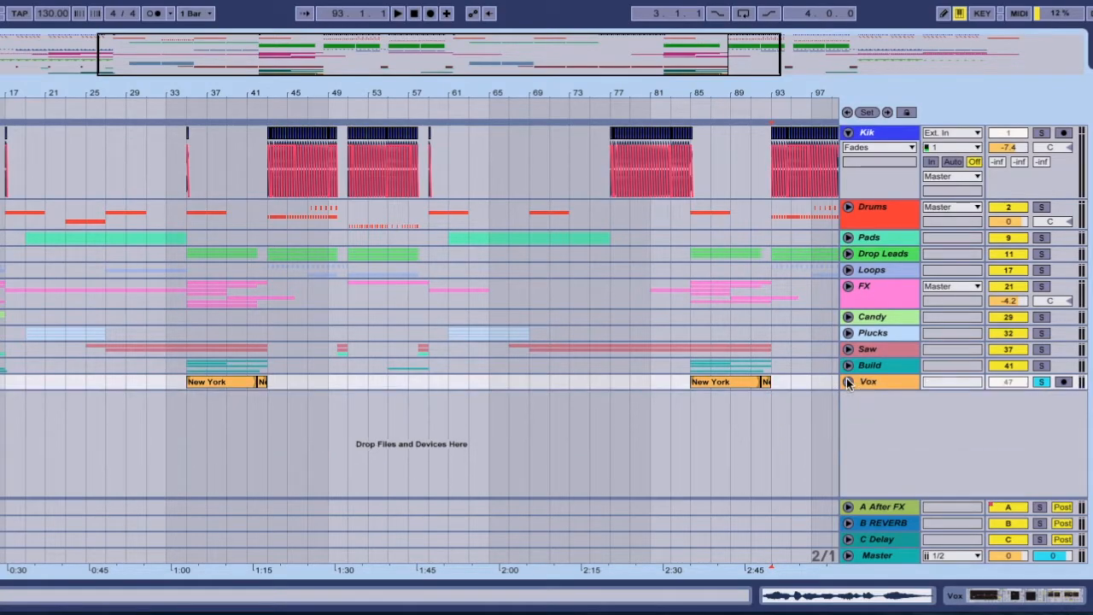
Select the New York clip at bar 35, place the insert marker at bar 41 and unfold the Vox track
left_click(196, 386)
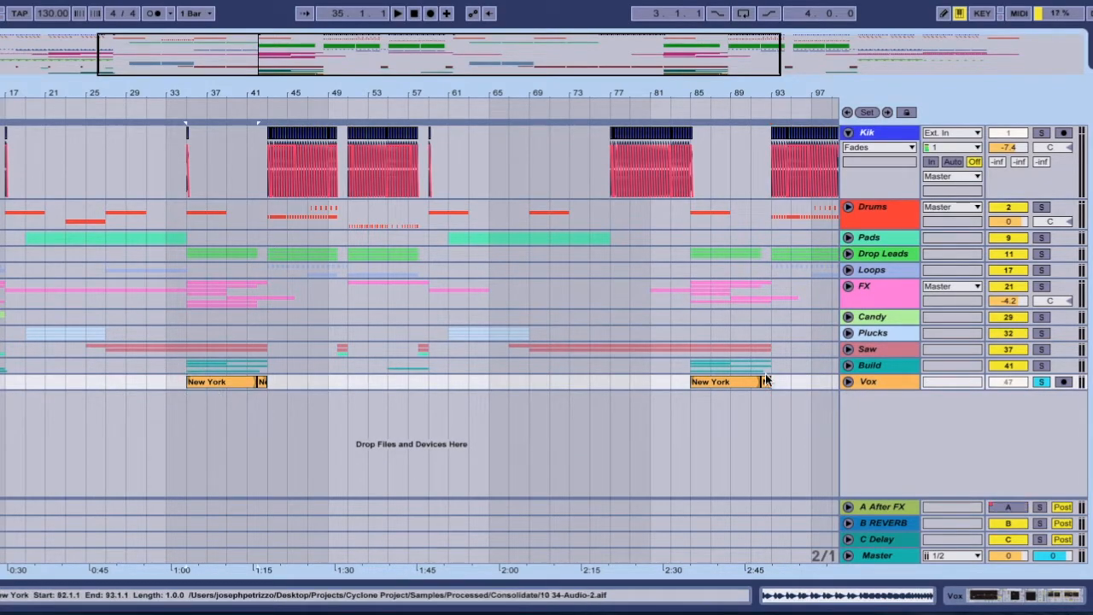
left_click_drag(426, 84, 350, 17)
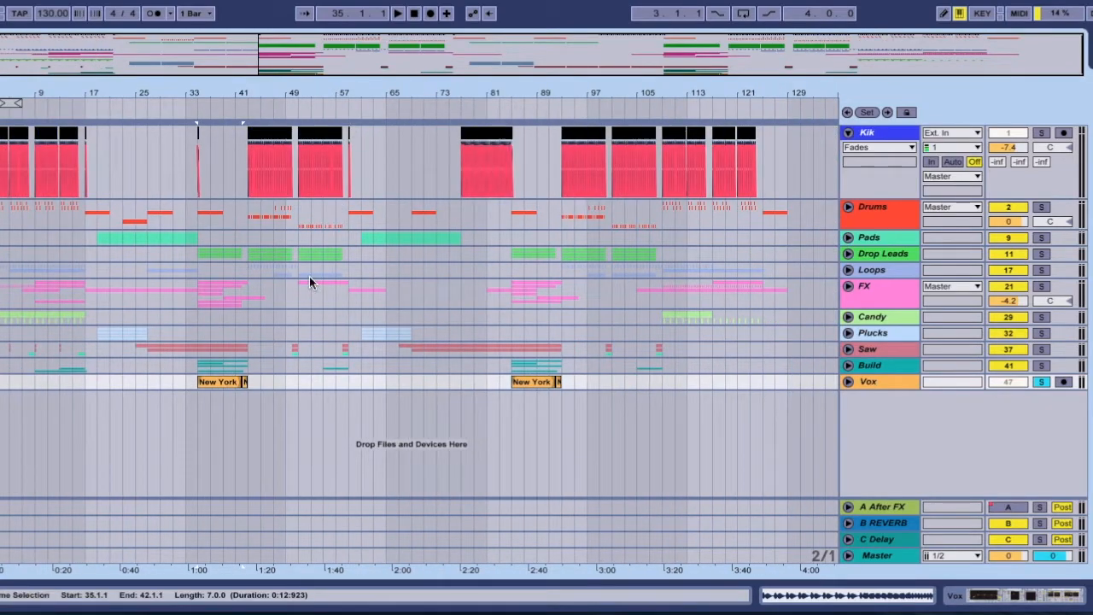
left_click(237, 390)
left_click(848, 382)
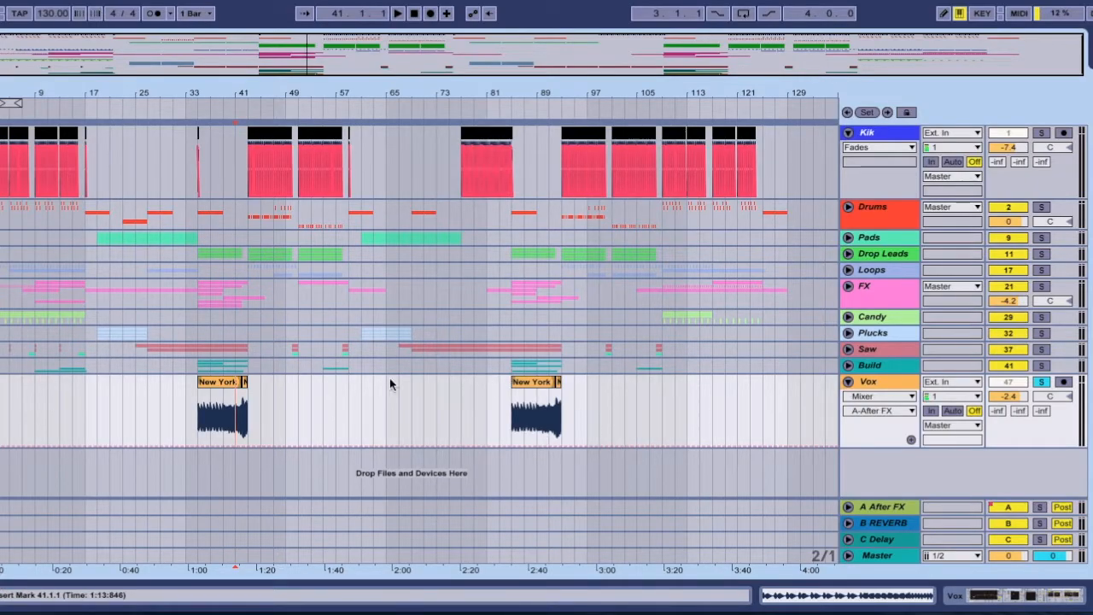
Open the Vox track's device chain and play the New York clip from bar 35, skipping ahead to bar 41
left_click(218, 385)
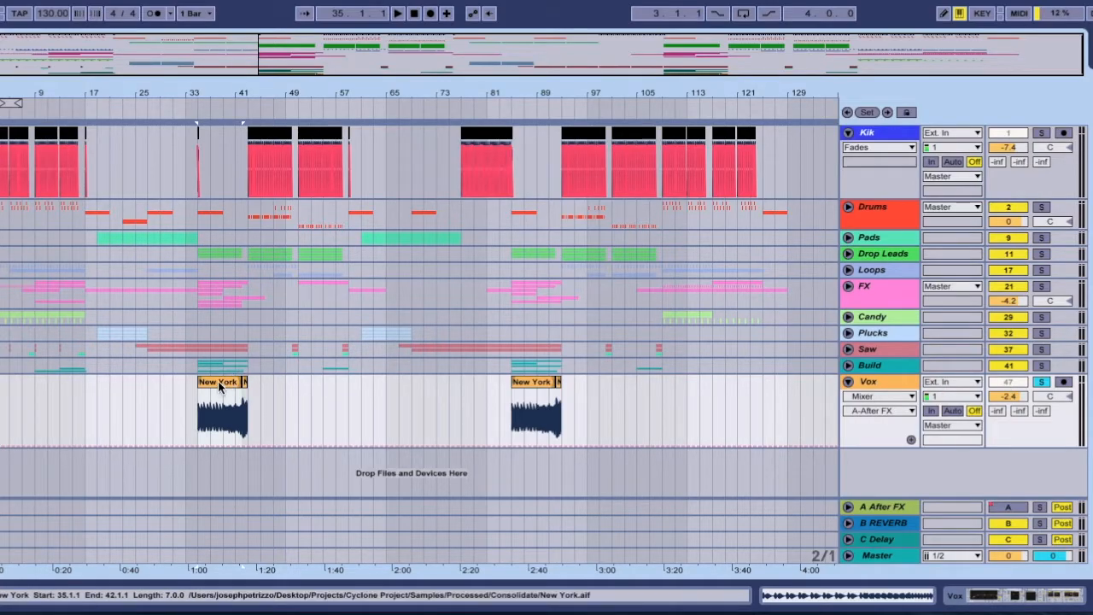
double_click(867, 382)
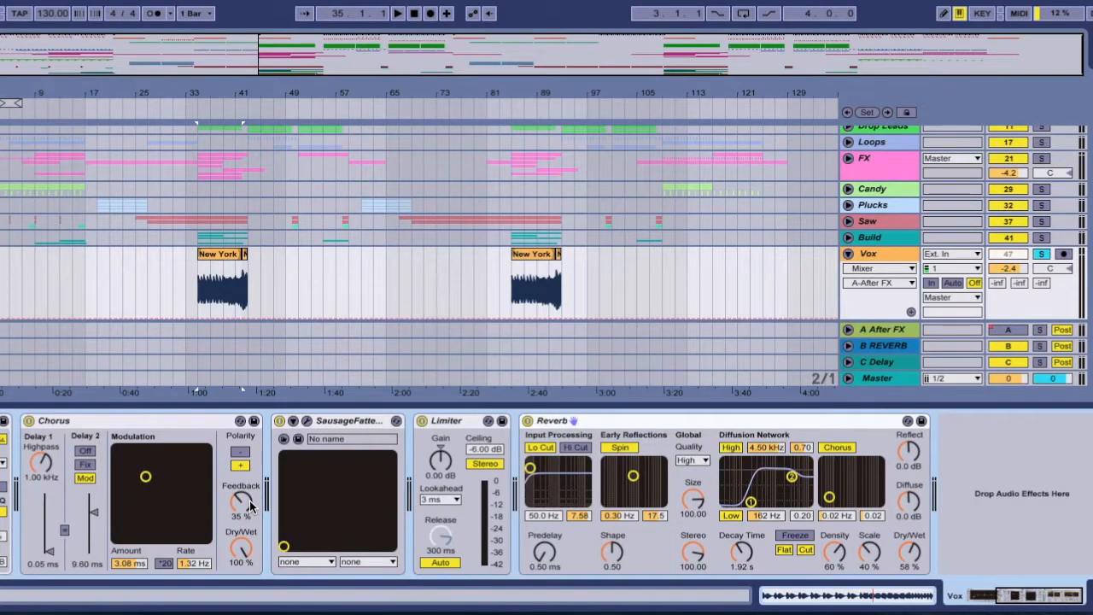
key("space")
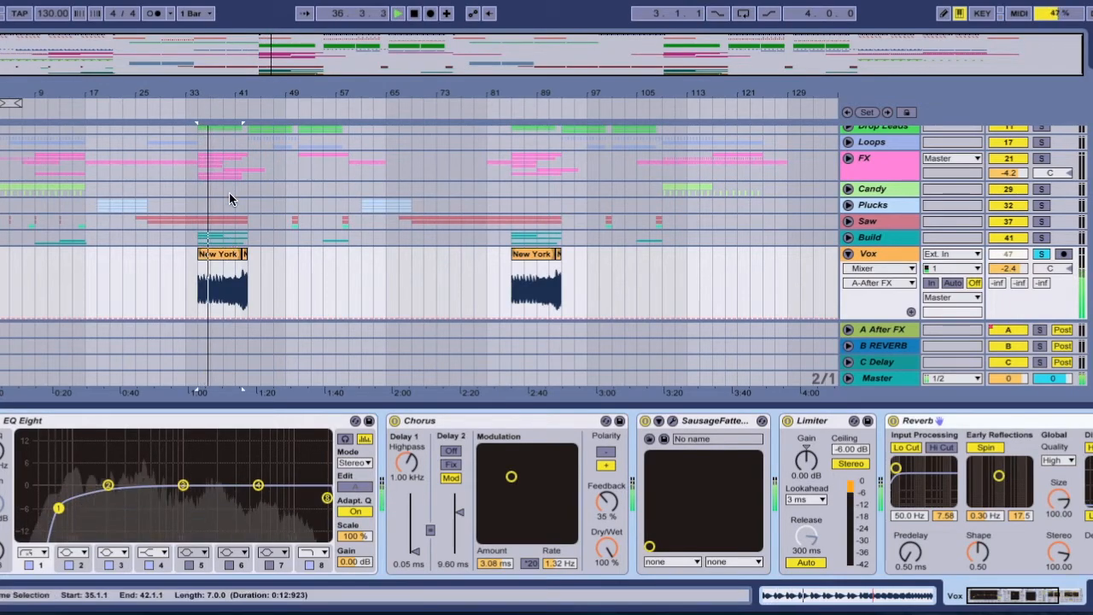
left_click(223, 274)
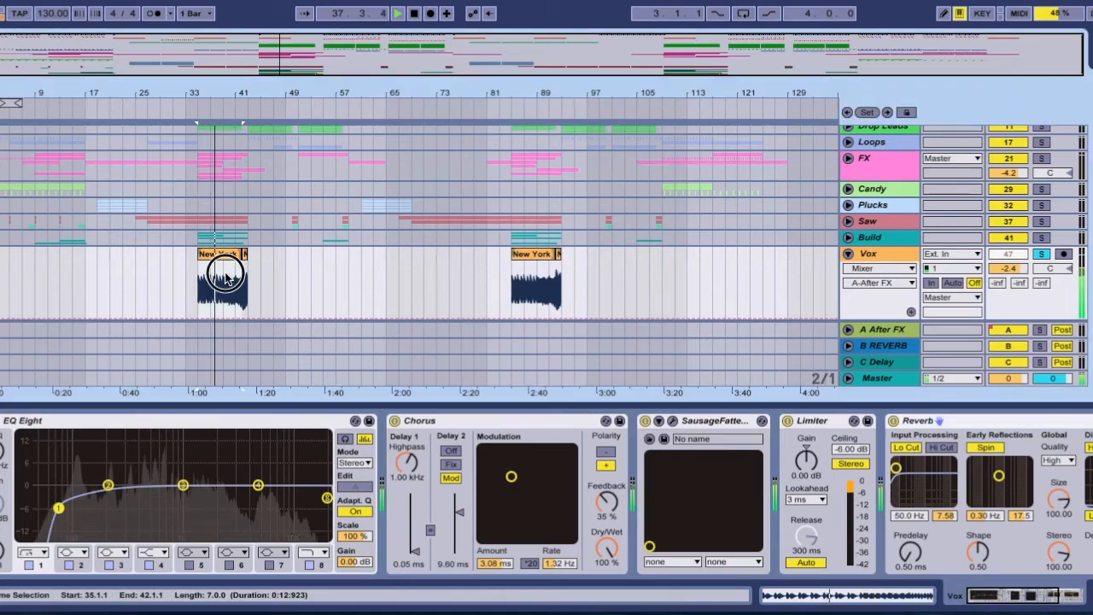
left_click(235, 280)
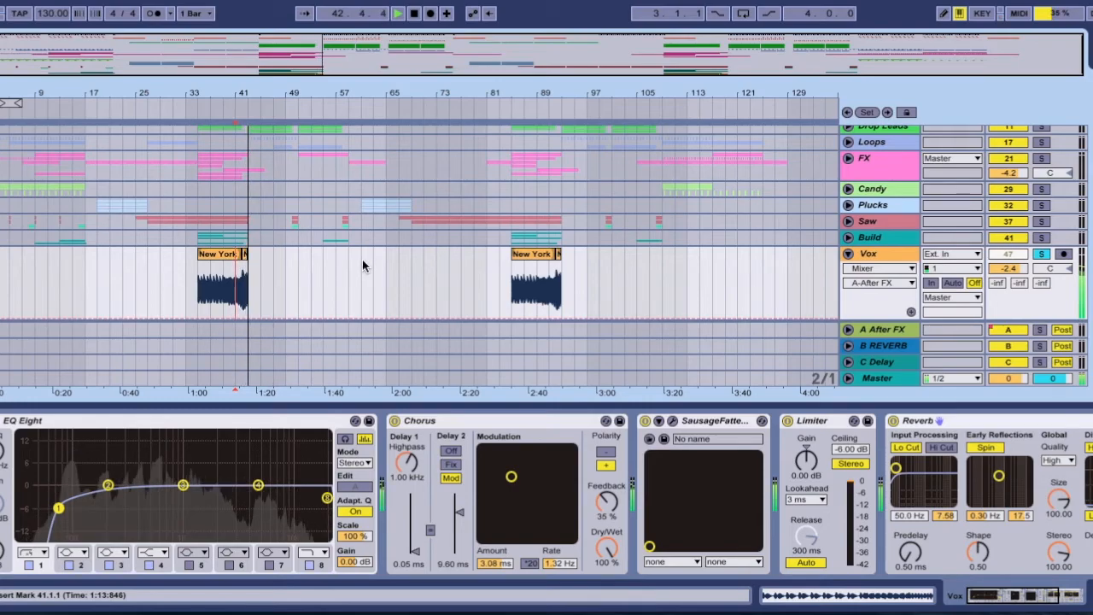
Inspect the transposition envelope of the New York clip at bar 35 and close the clip details
double_click(223, 255)
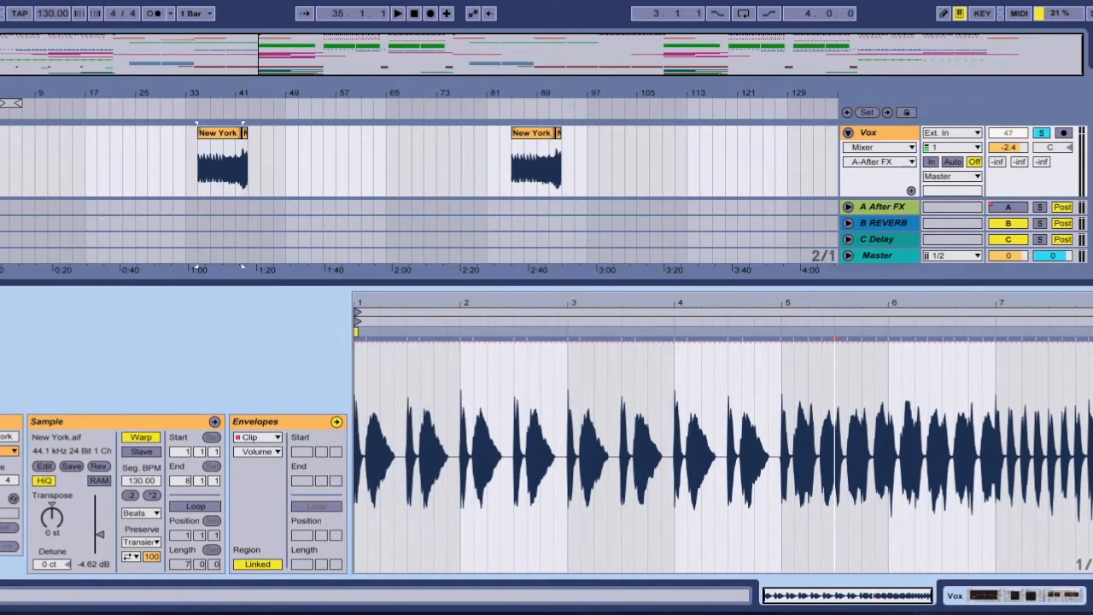
left_click(260, 451)
left_click(269, 474)
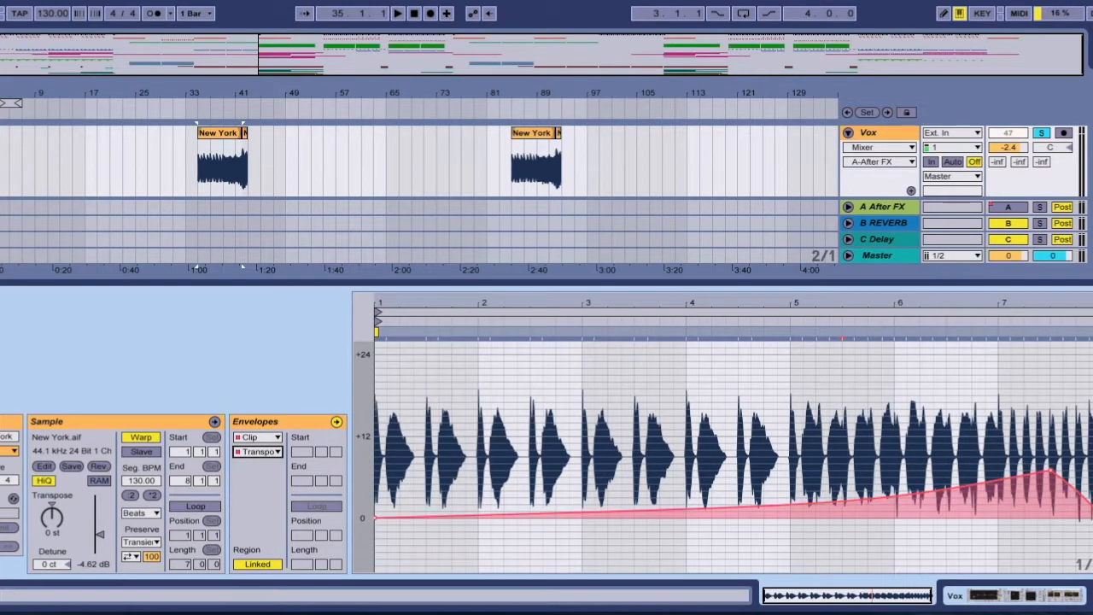
left_click(1088, 595)
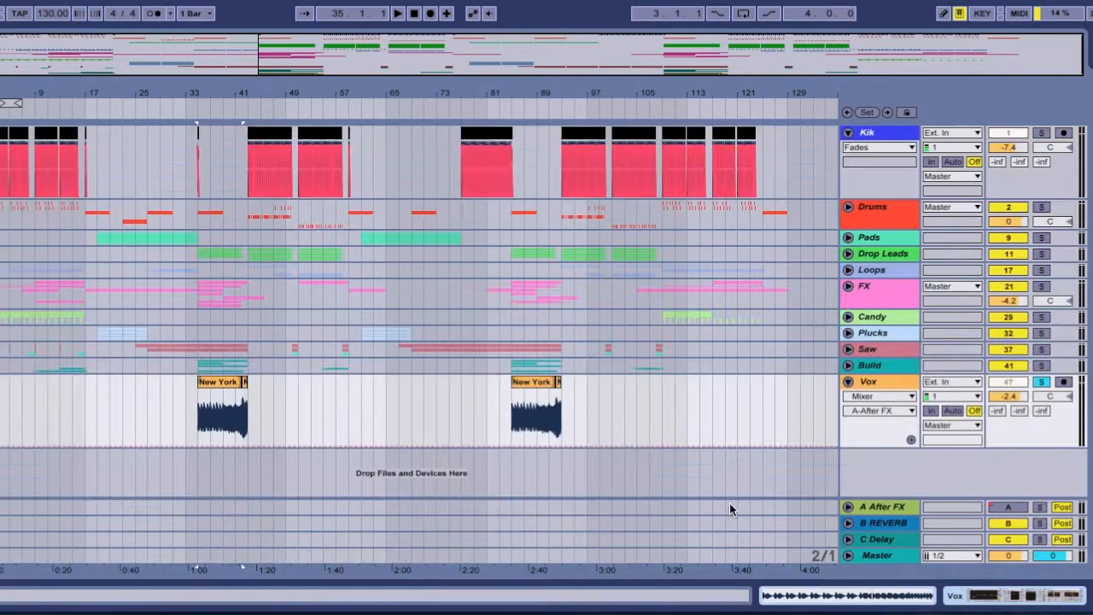
Reopen the Vox track's device chain to inspect its EQ Eight, Chorus, Limiter and Reverb
left_click_drag(235, 85, 242, 214)
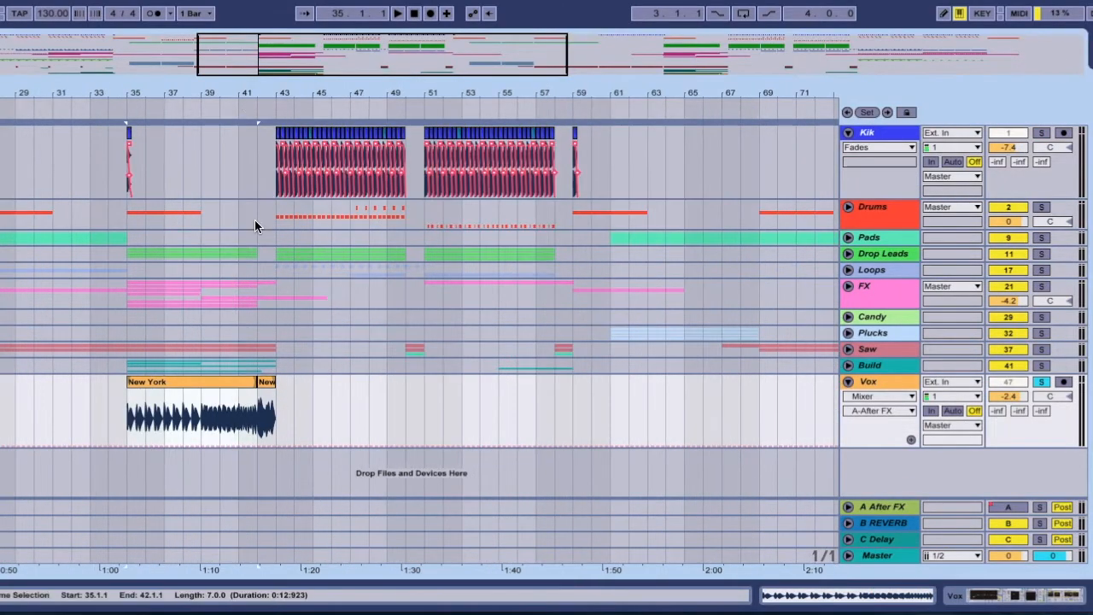
double_click(872, 389)
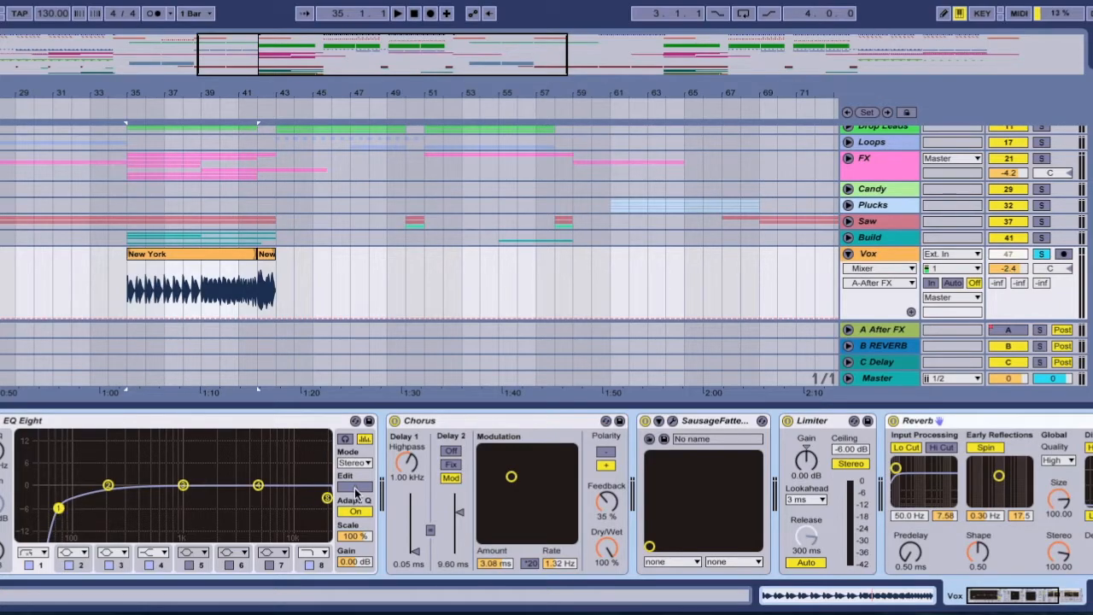
Finish inspecting the Vox track's Limiter and Reverb, hide the device chain, and fold the Kik and Vox tracks with the whole arrangement in view
scroll(359, 491, "right", 5)
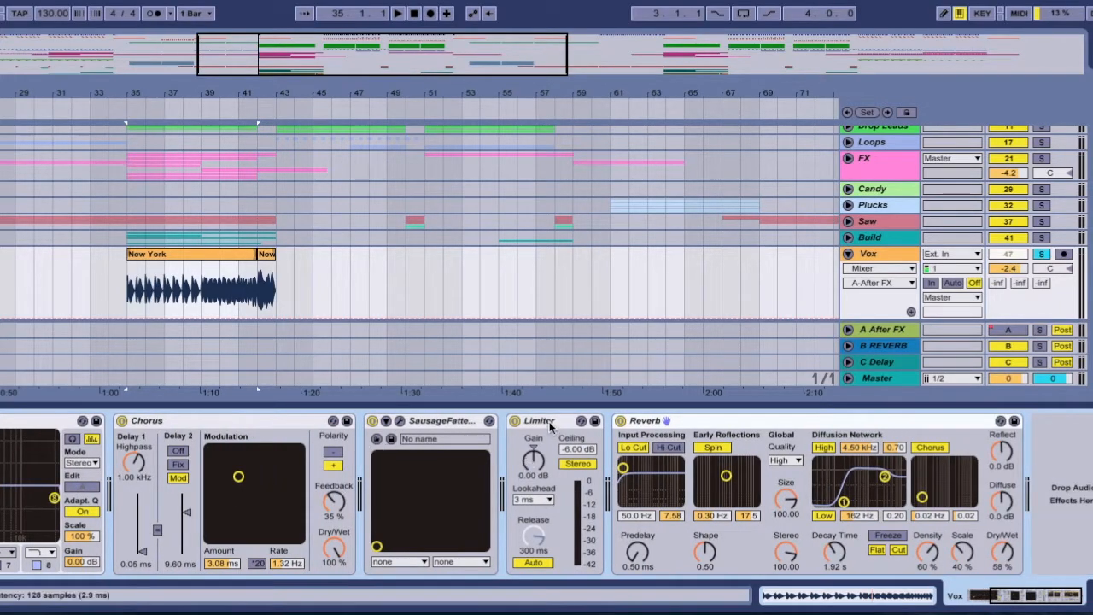
scroll(546, 435, "right", 1)
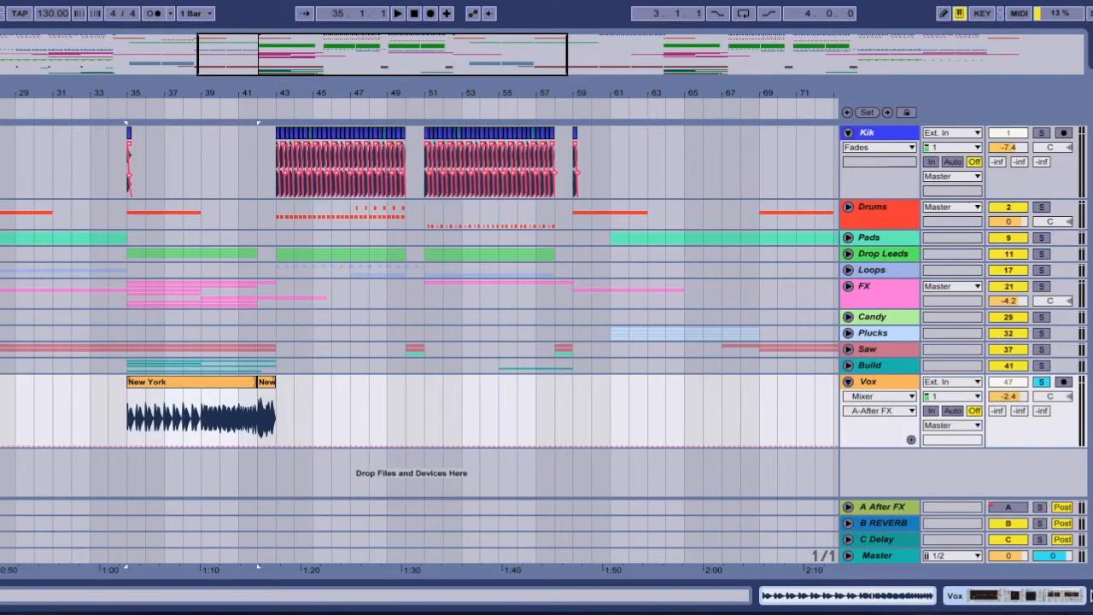
left_click(1086, 595)
double_click(238, 84)
left_click(850, 134)
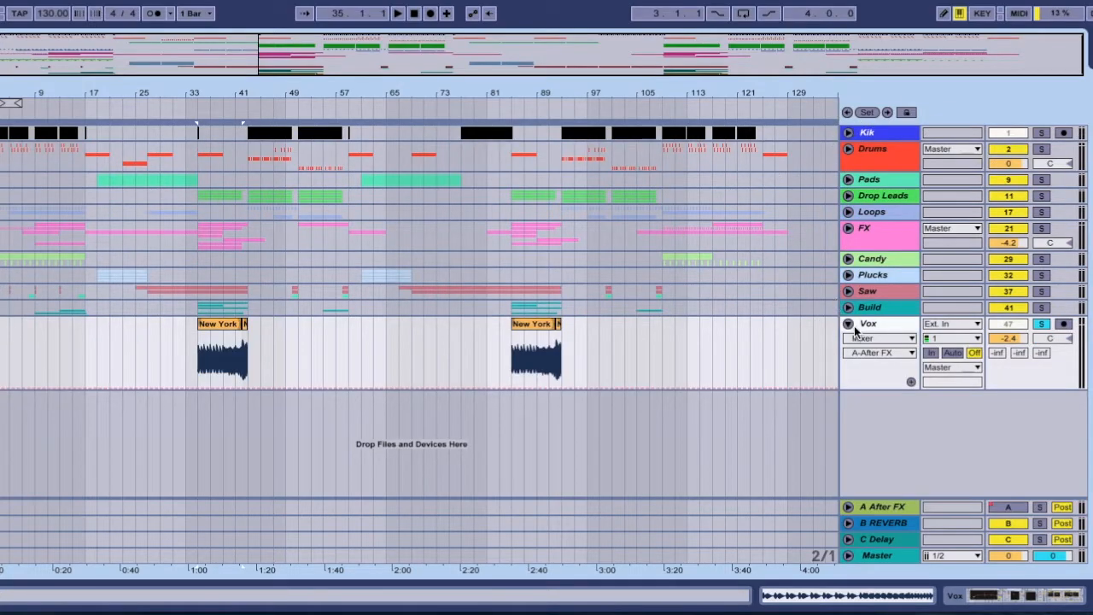
left_click(849, 325)
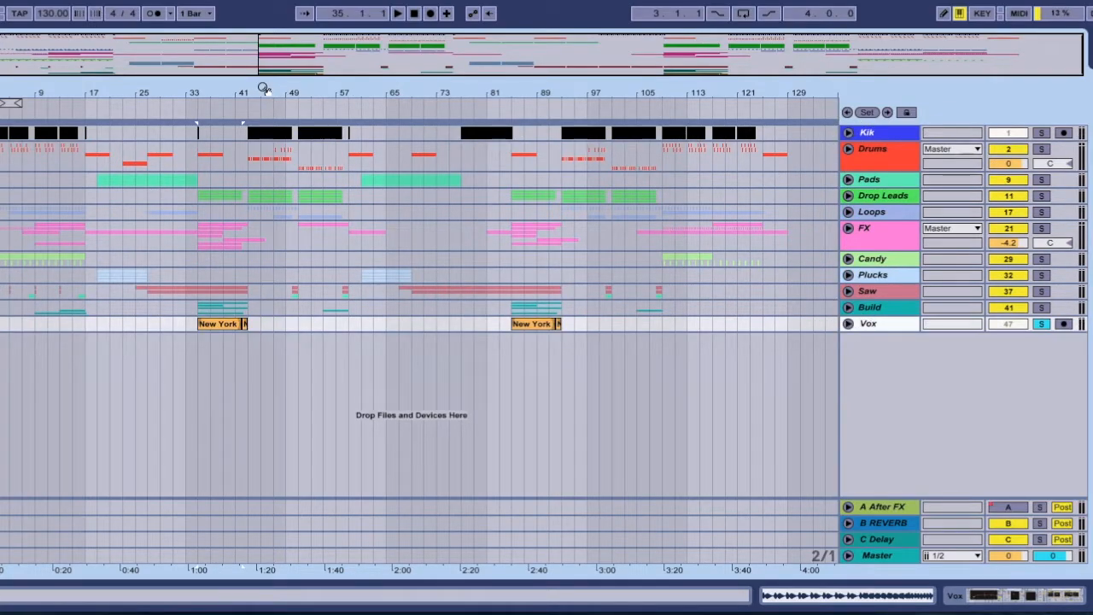
Unsolo the Vox track and play the full mix of the second break from bar 67
left_click(211, 270)
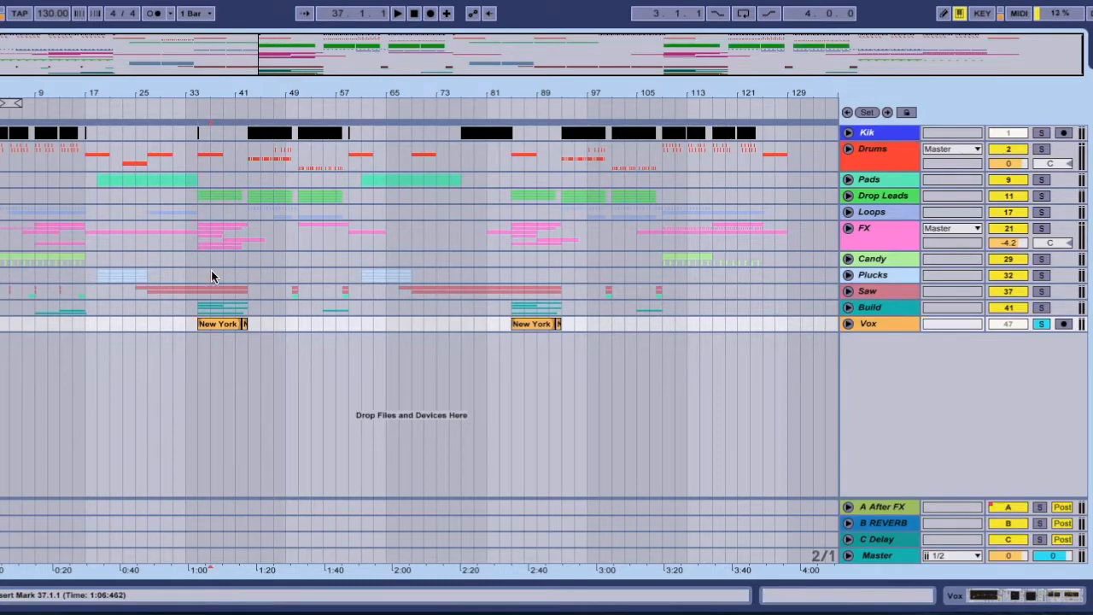
left_click(114, 292)
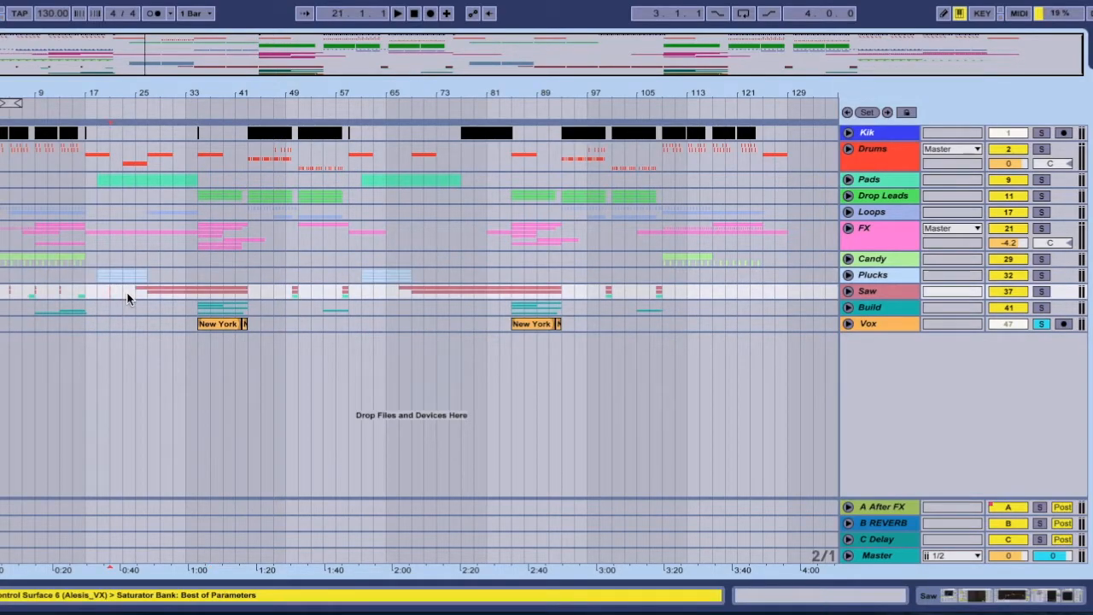
left_click(393, 311)
key("space")
left_click(1039, 324)
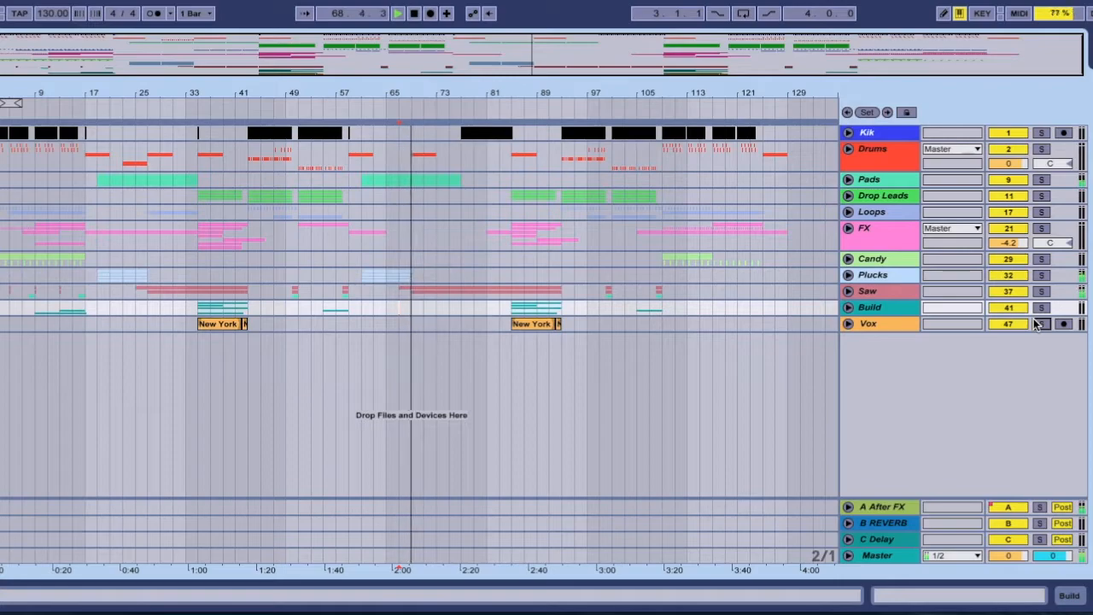
Move playback on through the arrangement, restarting at bar 89 for the second build and drop, and place the insert marker at bar 99
left_click(453, 263)
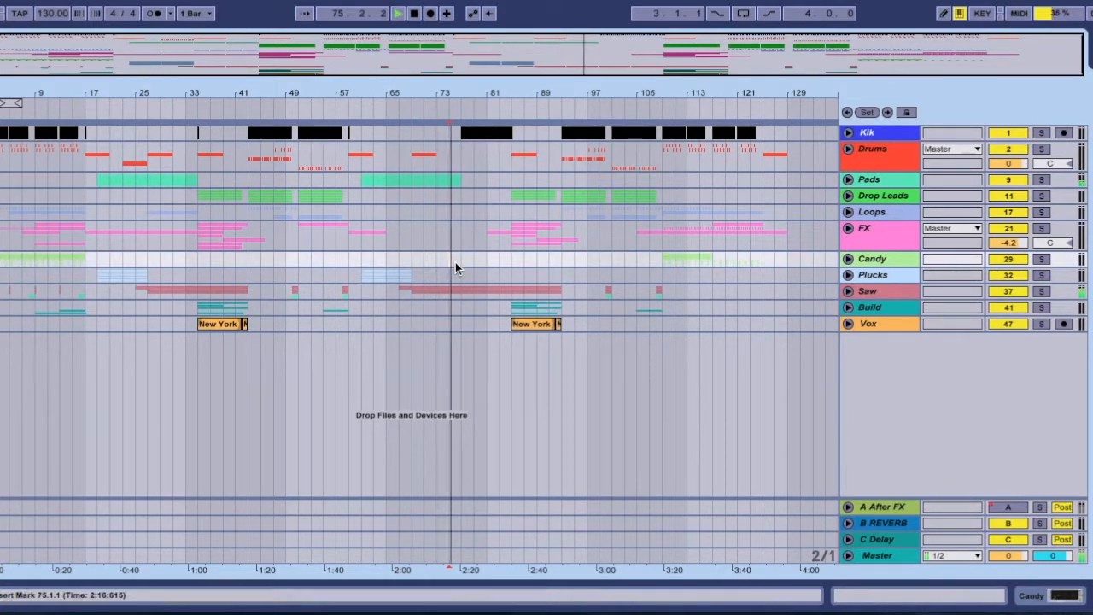
left_click(539, 268)
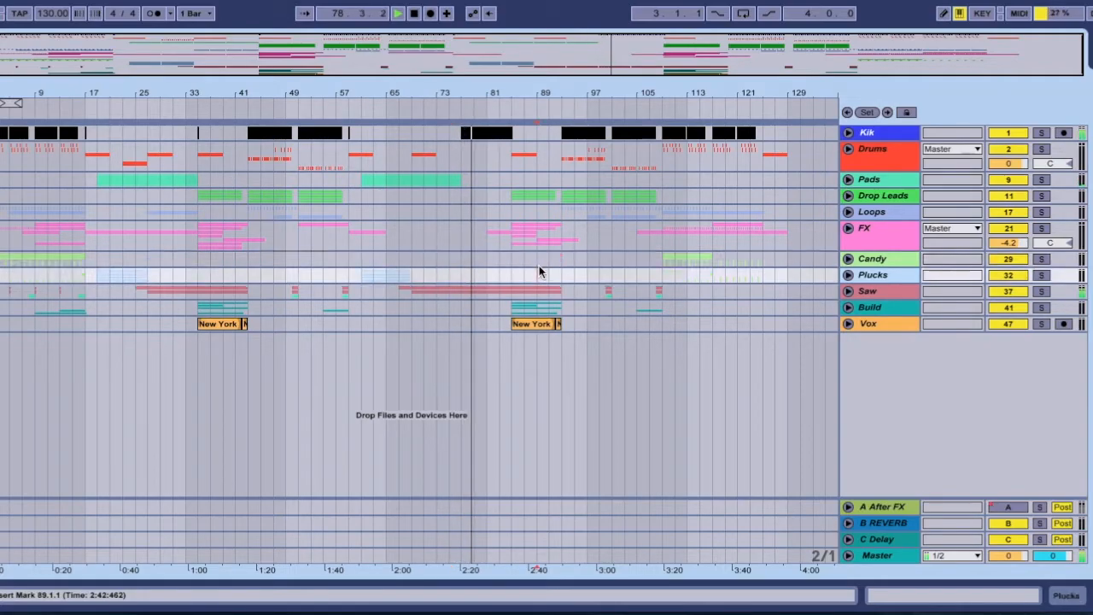
key("space")
key("space")
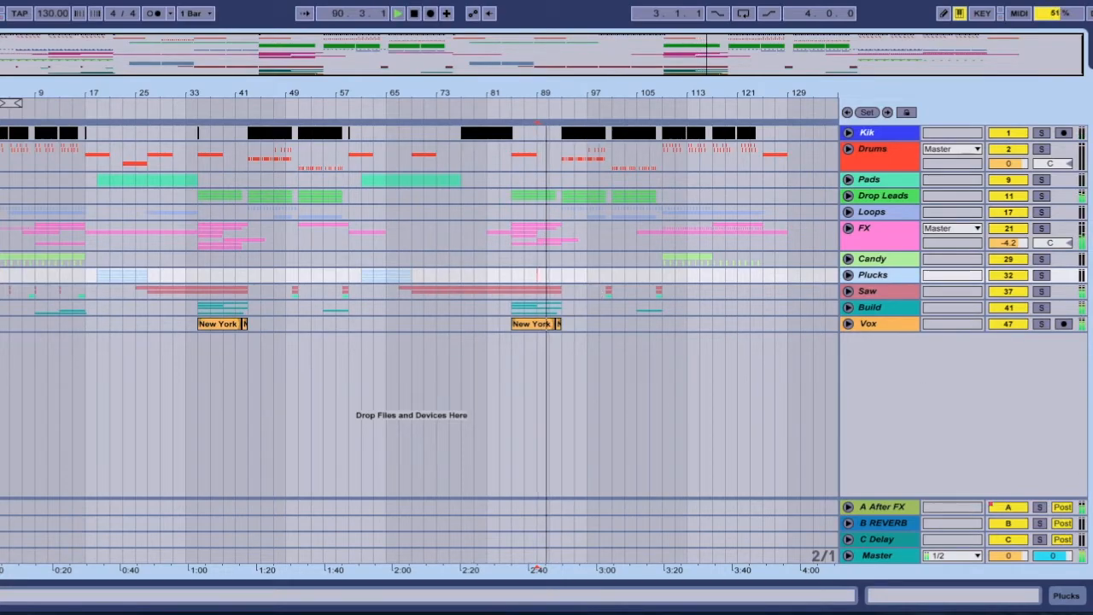
mouse_move(615, 88)
left_mouse_down()
mouse_move(615, 200)
mouse_move(615, 89)
left_mouse_up()
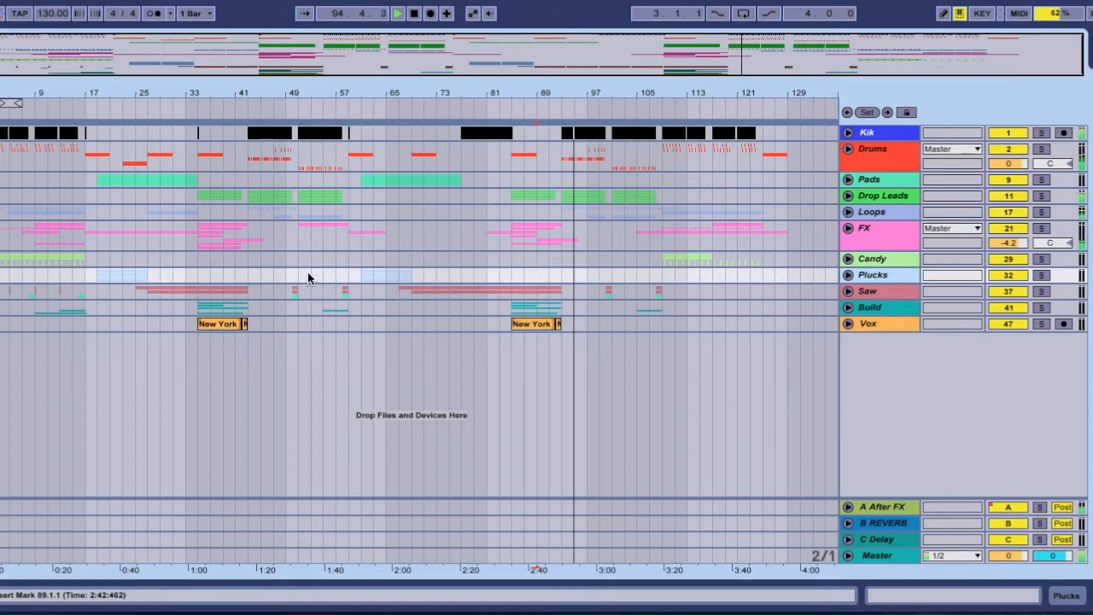
left_click(595, 267)
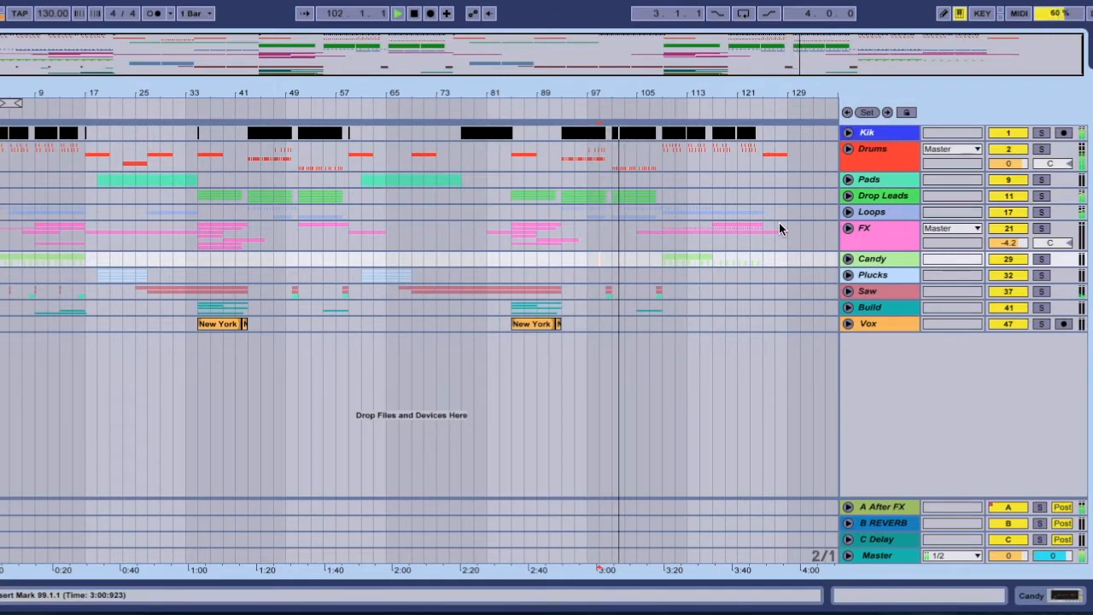
Briefly unfold and refold the Saw group, and open the Live Set's file commands
left_click(848, 291)
left_click(848, 291)
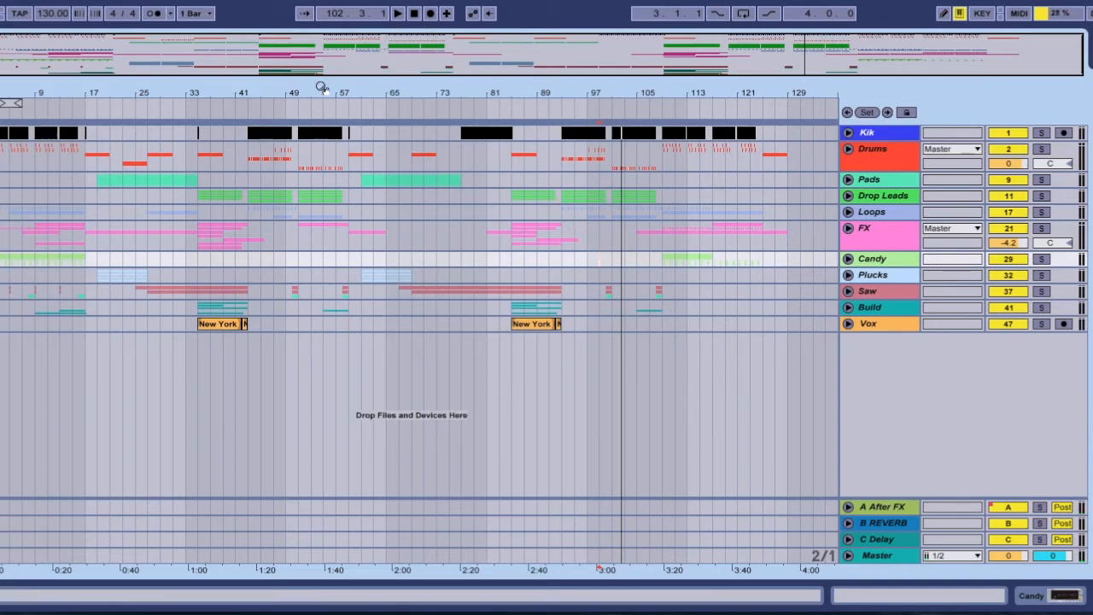
left_click(44, 0)
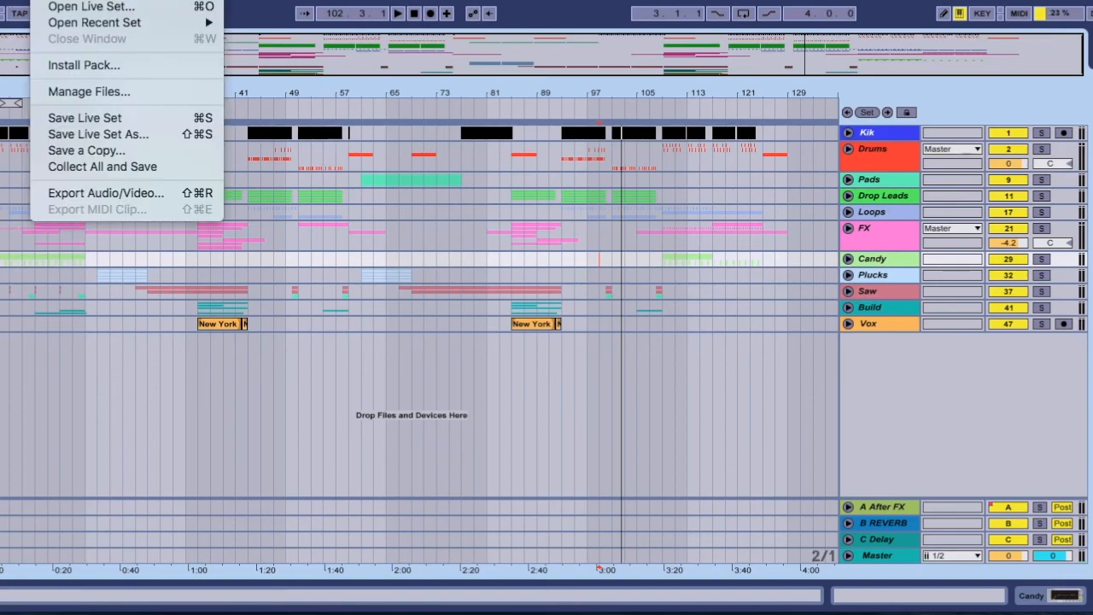